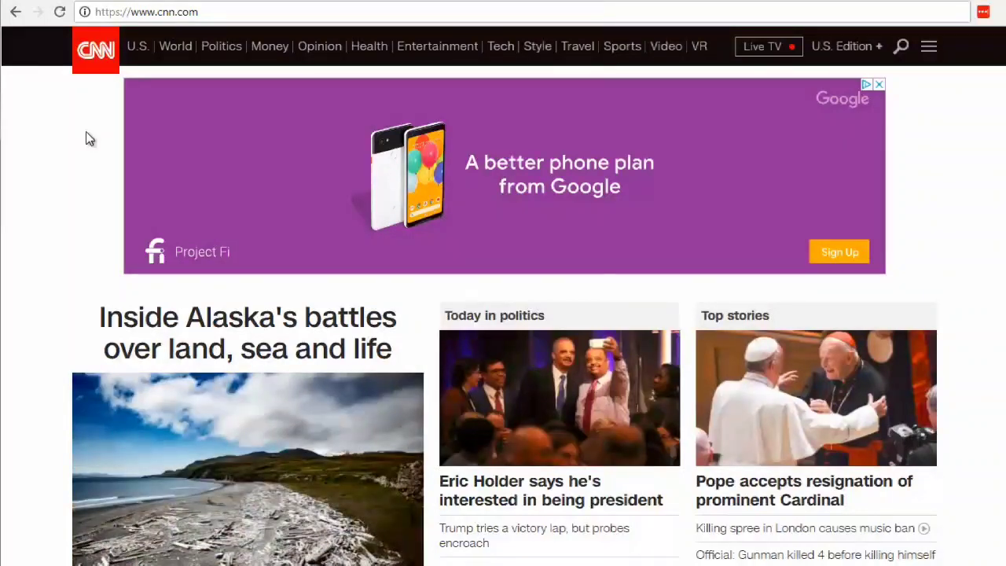
- Switch to the Fox News article about lawmakers and Trump's 'secret' and examine it down to the Sponsored Stories You May Like section
{"action": "left_click", "coordinate": [127, 2]}
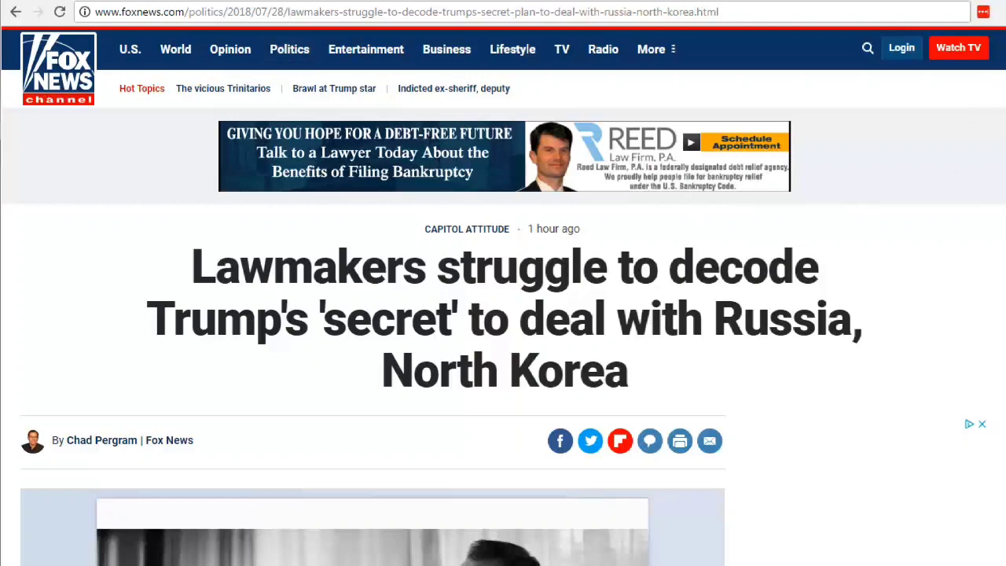
{"action": "scroll", "coordinate": [503, 315], "scroll_direction": "down", "scroll_amount": 9}
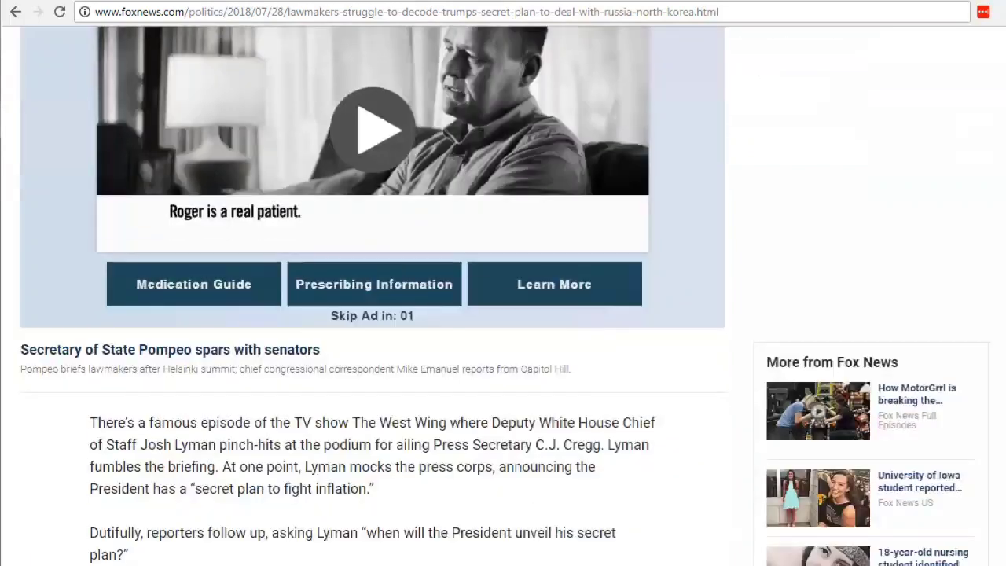
{"action": "scroll", "coordinate": [503, 314], "scroll_direction": "down", "scroll_amount": 1}
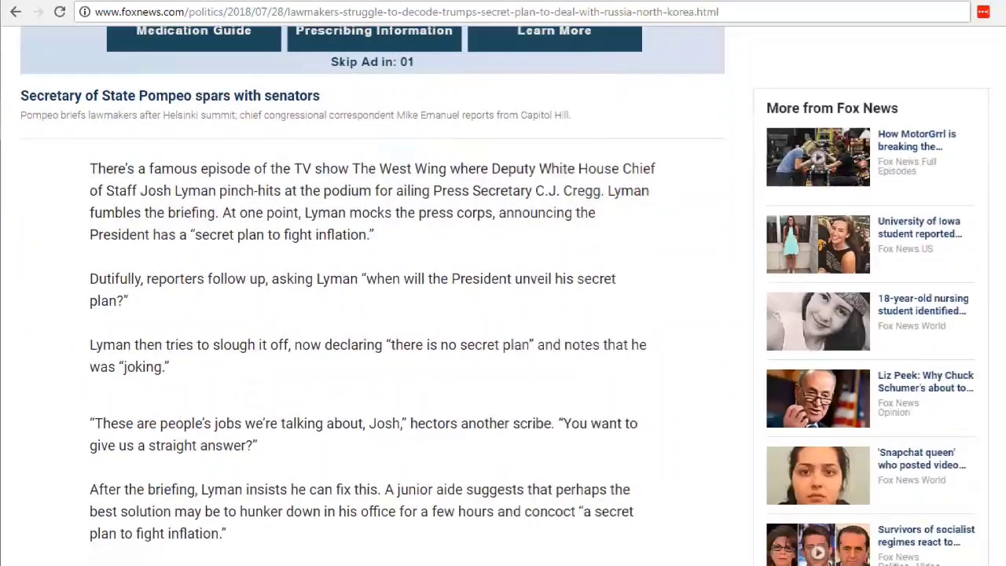
{"action": "scroll", "coordinate": [504, 315], "scroll_direction": "down", "scroll_amount": 1}
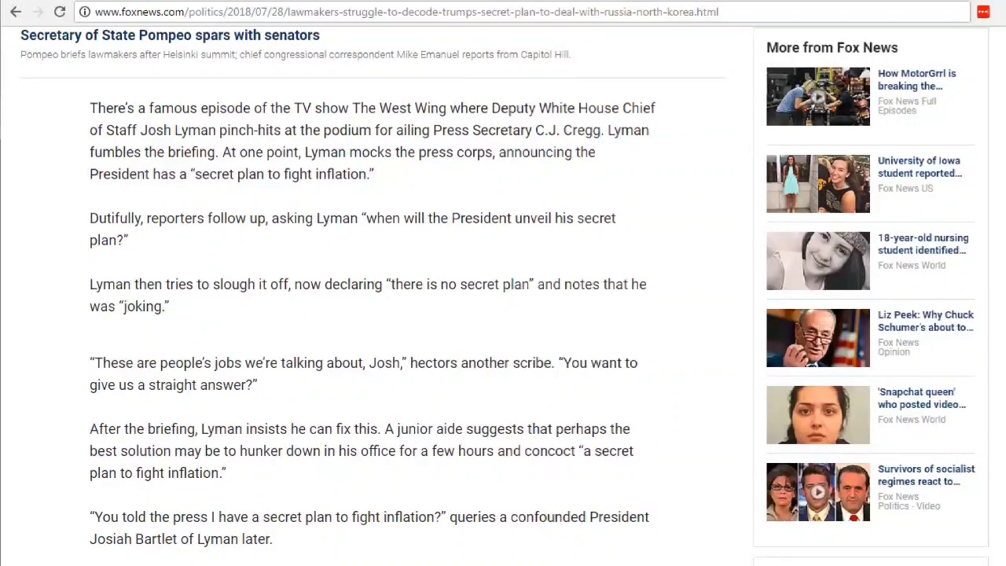
{"action": "scroll", "coordinate": [503, 315], "scroll_direction": "down", "scroll_amount": 1}
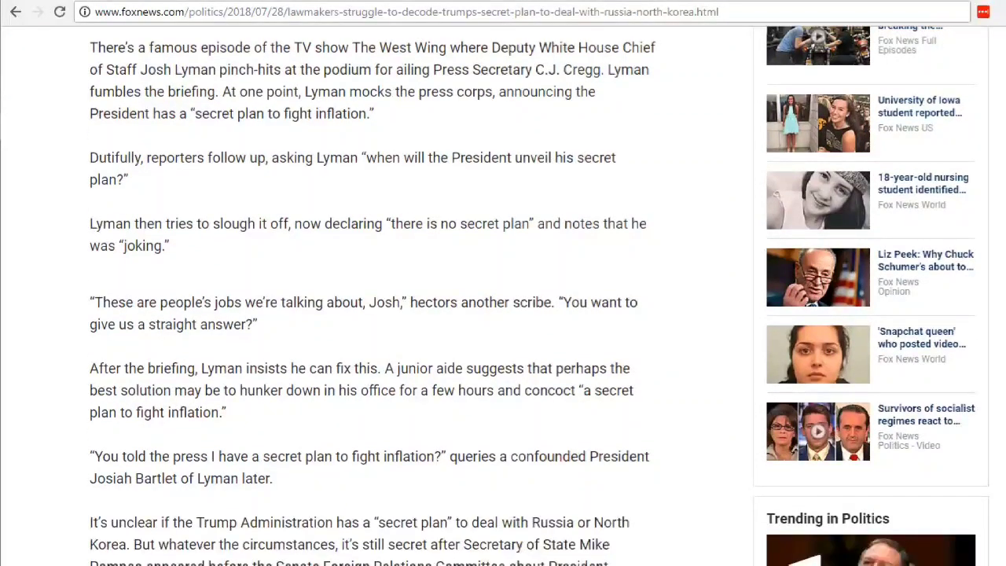
{"action": "scroll", "coordinate": [503, 314], "scroll_direction": "down", "scroll_amount": 1}
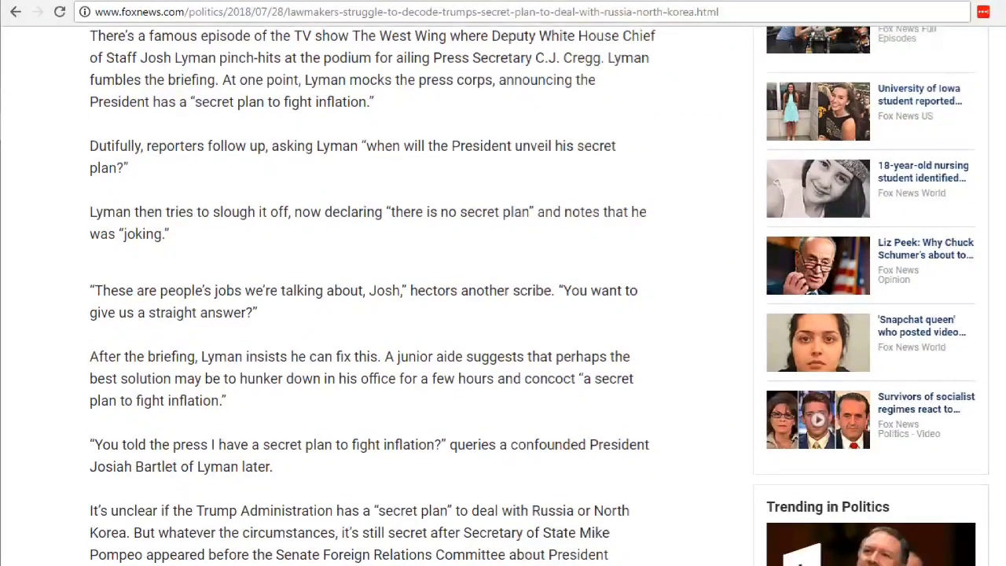
{"action": "scroll", "coordinate": [503, 314], "scroll_direction": "down", "scroll_amount": 10}
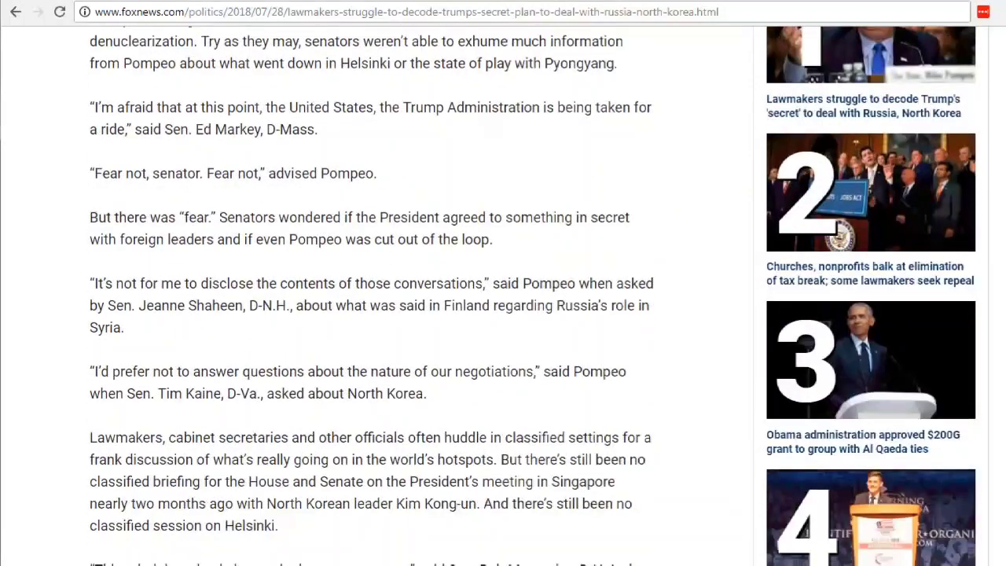
{"action": "scroll", "coordinate": [503, 314], "scroll_direction": "down", "scroll_amount": 10}
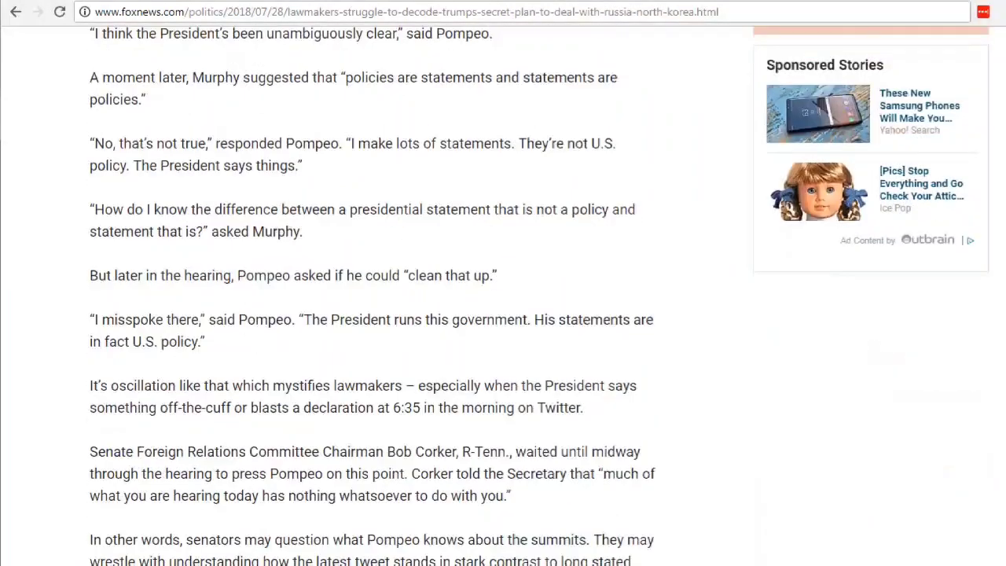
{"action": "scroll", "coordinate": [503, 314], "scroll_direction": "up", "scroll_amount": 1}
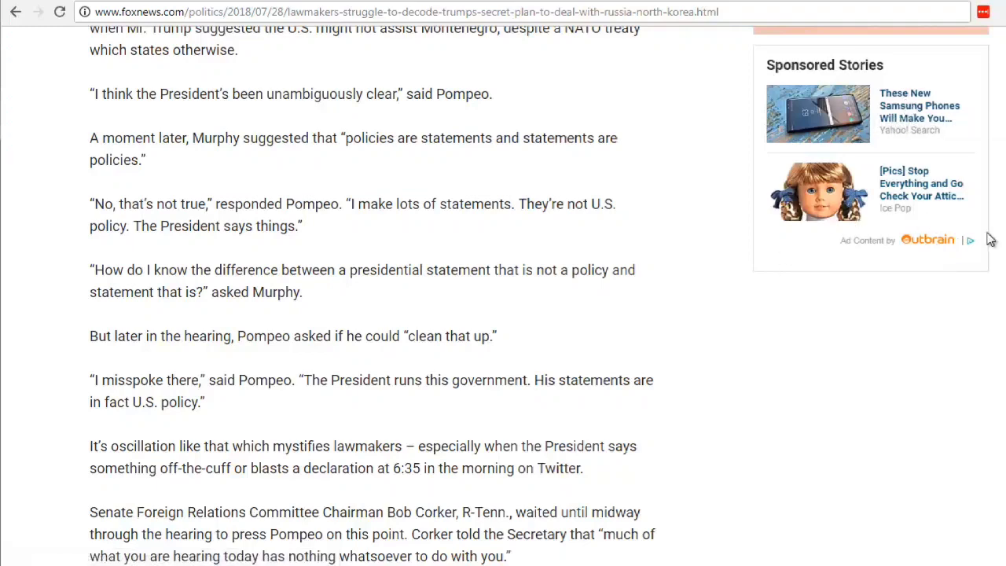
{"action": "scroll", "coordinate": [1002, 354], "scroll_direction": "down", "scroll_amount": 10}
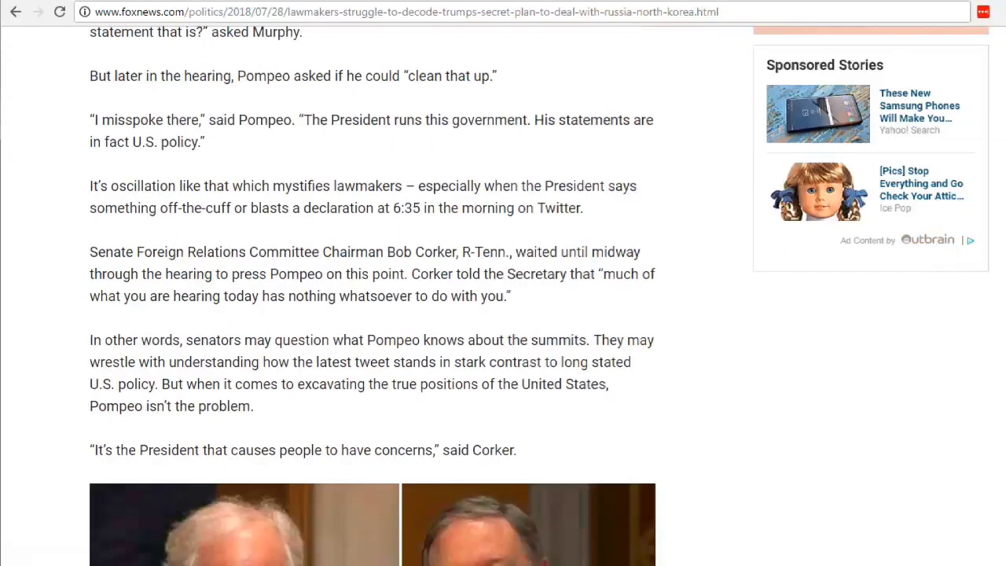
{"action": "scroll", "coordinate": [1002, 354], "scroll_direction": "down", "scroll_amount": 10}
{"action": "scroll", "coordinate": [1003, 354], "scroll_direction": "down", "scroll_amount": 2}
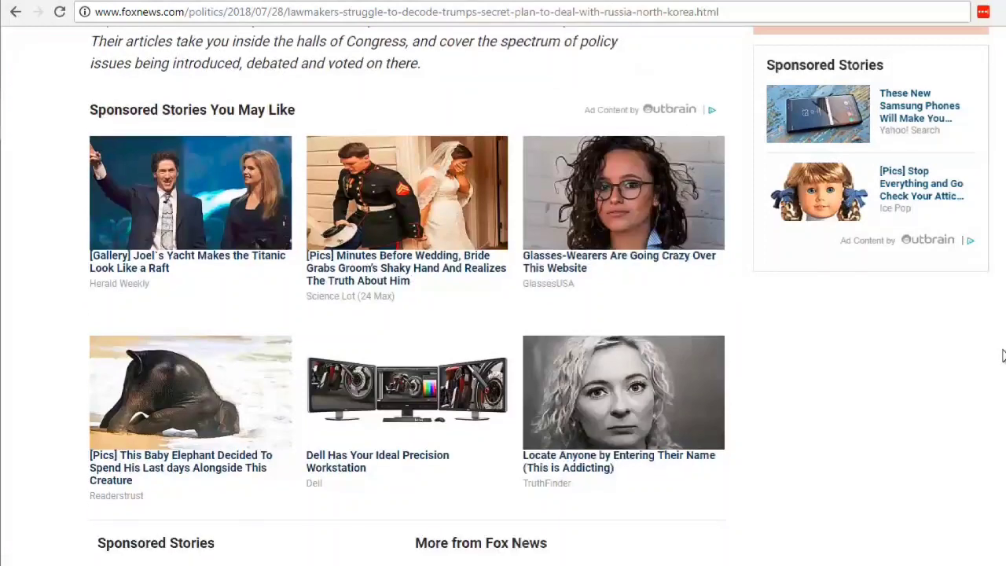
{"action": "scroll", "coordinate": [1002, 353], "scroll_direction": "up", "scroll_amount": 1}
{"action": "scroll", "coordinate": [1003, 355], "scroll_direction": "down", "scroll_amount": 1}
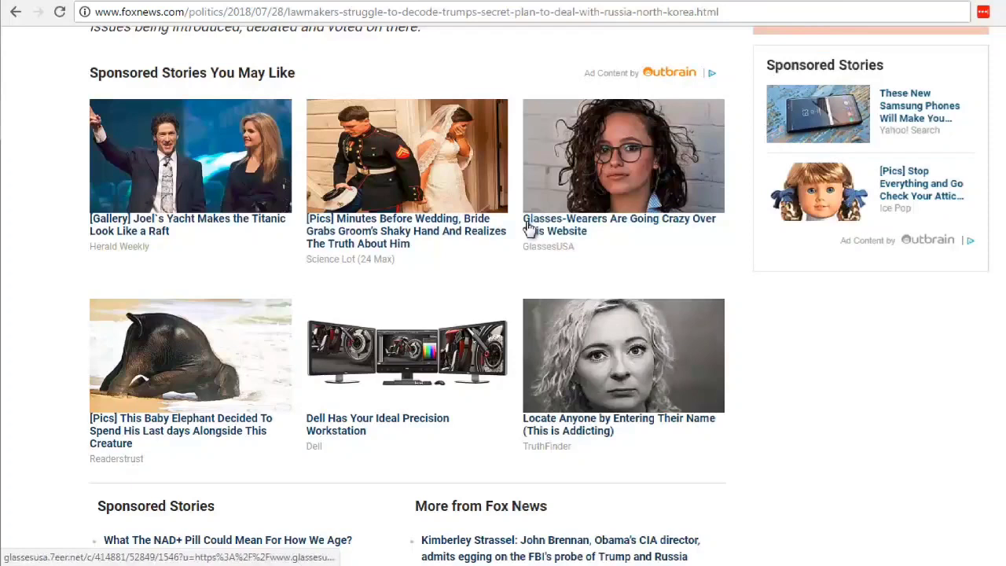
- Open the sponsored story "Glasses-Wearers Are Going Crazy Over This Website" and decline the 60% off coupon offer
{"action": "left_click", "coordinate": [574, 232]}
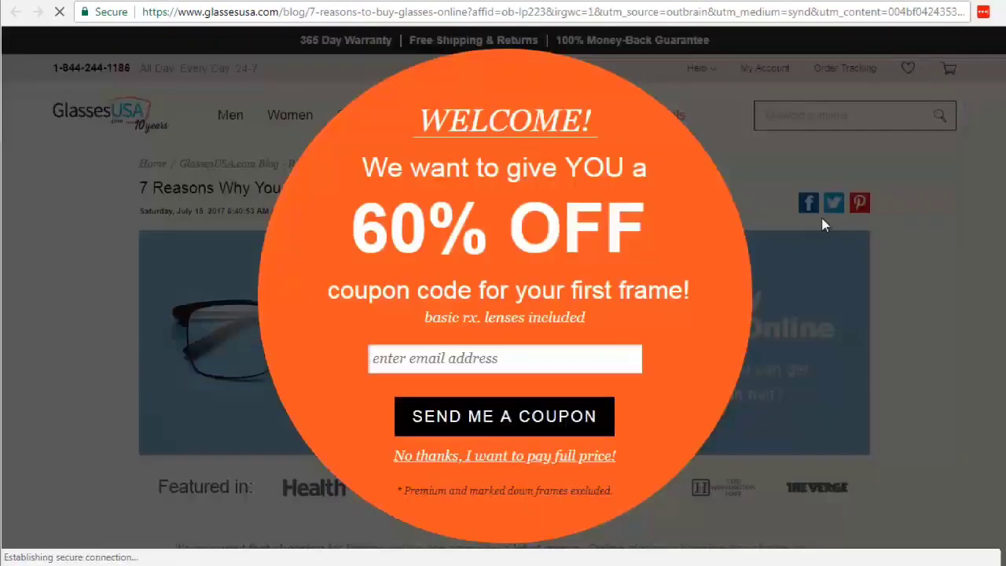
{"action": "left_click", "coordinate": [598, 459]}
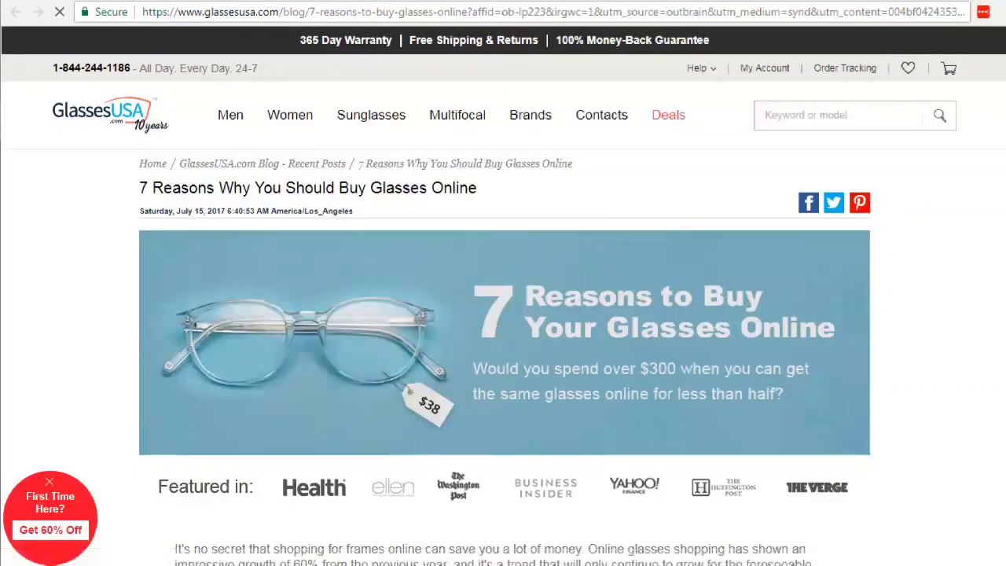
- Examine the GlassesUSA article "7 Reasons Why You Should Buy Glasses Online" from its header banner through reason 3, No Sales Commission
{"action": "scroll", "coordinate": [503, 315], "scroll_direction": "down", "scroll_amount": 4}
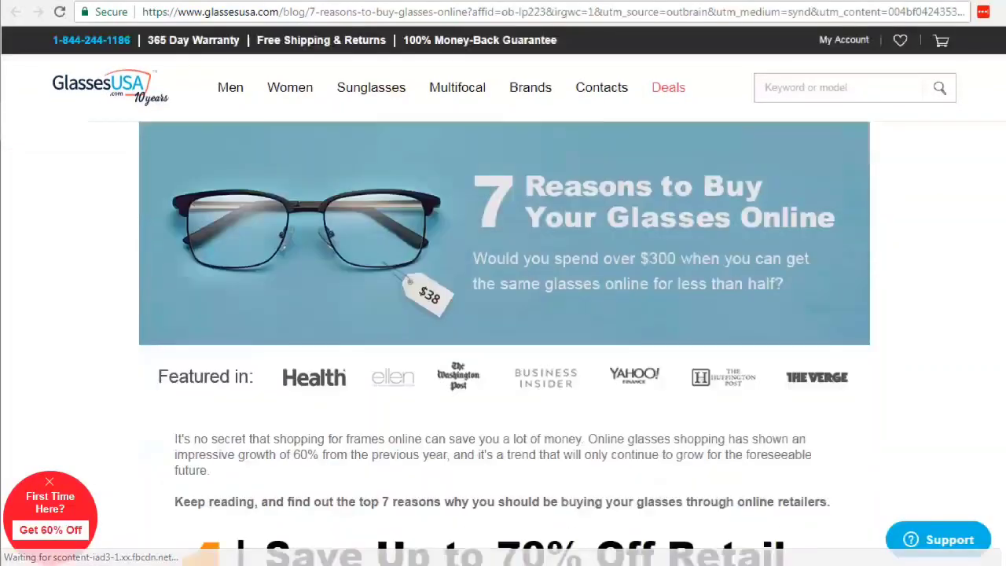
{"action": "scroll", "coordinate": [503, 314], "scroll_direction": "down", "scroll_amount": 5}
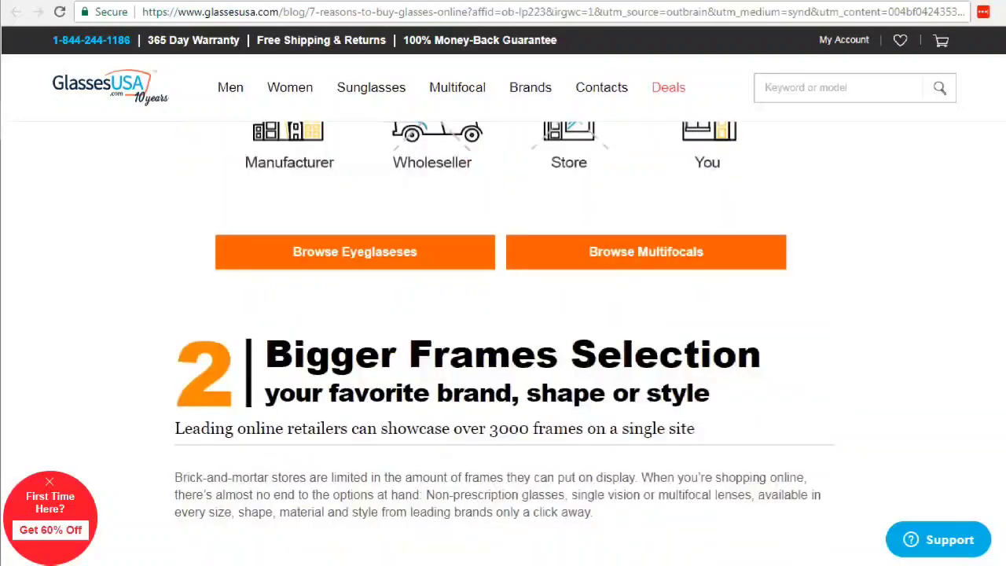
{"action": "scroll", "coordinate": [503, 314], "scroll_direction": "down", "scroll_amount": 5}
{"action": "scroll", "coordinate": [503, 314], "scroll_direction": "down", "scroll_amount": 7}
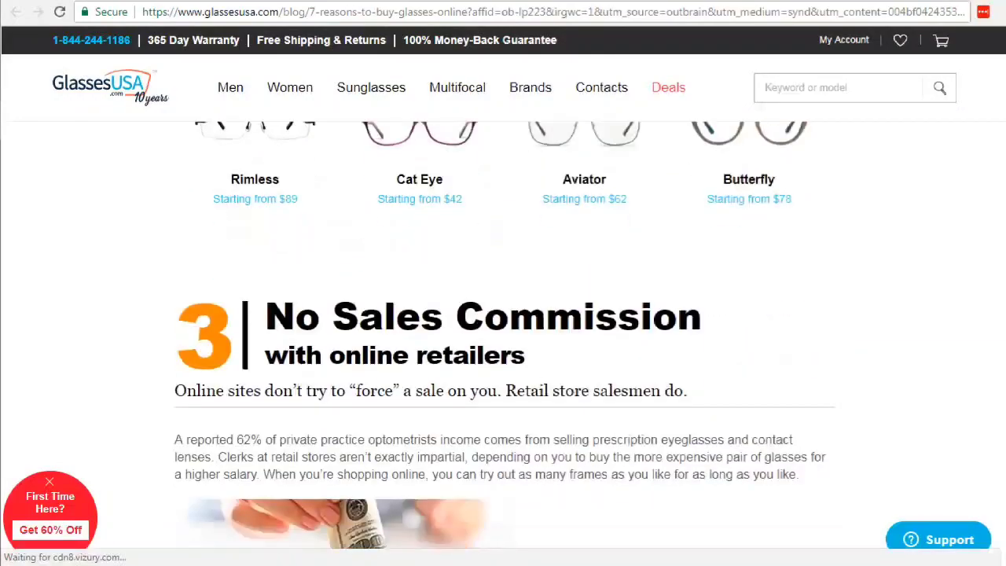
{"action": "scroll", "coordinate": [503, 315], "scroll_direction": "up", "scroll_amount": 1}
{"action": "scroll", "coordinate": [504, 314], "scroll_direction": "up", "scroll_amount": 15}
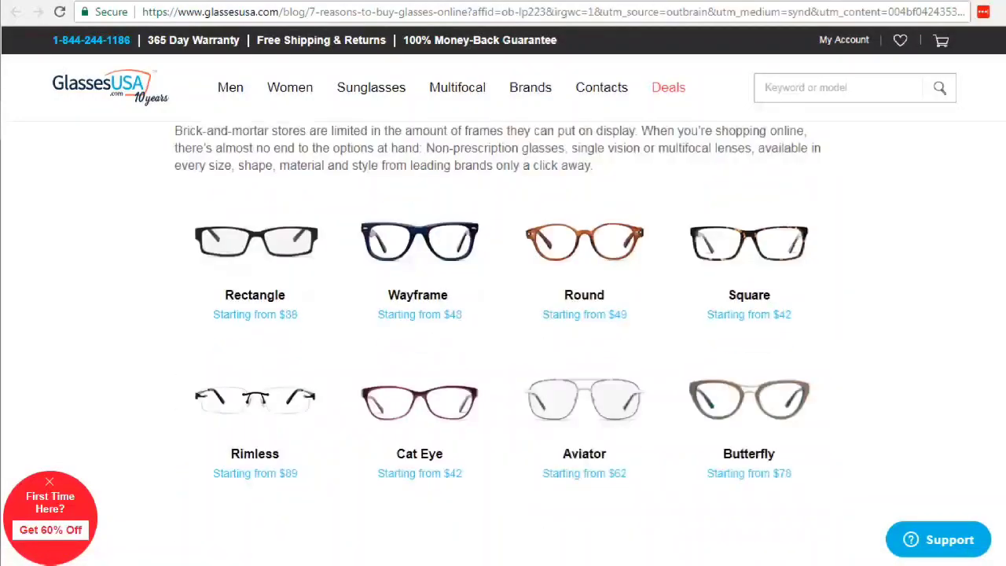
{"action": "scroll", "coordinate": [503, 315], "scroll_direction": "up", "scroll_amount": 2}
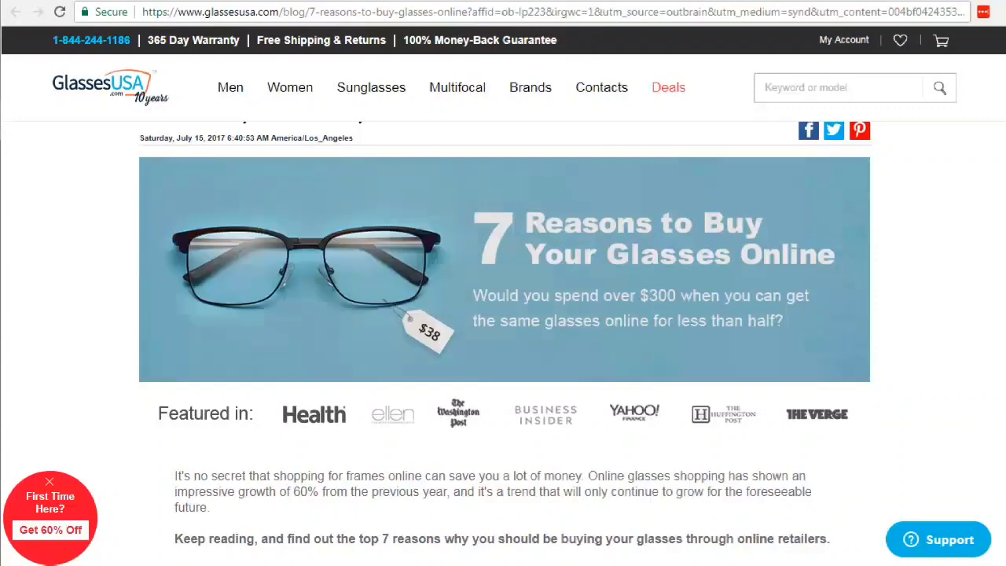
{"action": "scroll", "coordinate": [505, 343], "scroll_direction": "down", "scroll_amount": 1}
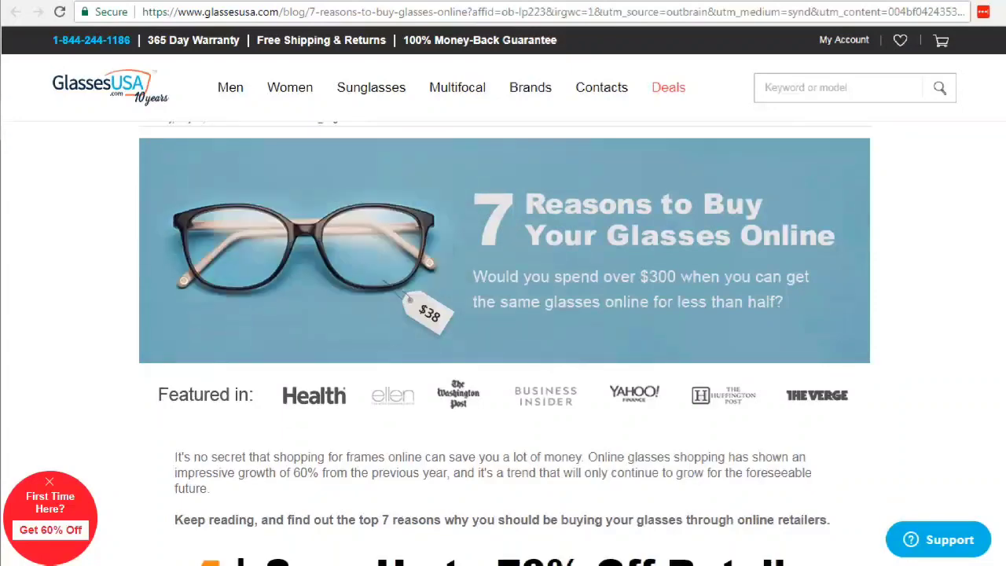
{"action": "scroll", "coordinate": [506, 343], "scroll_direction": "down", "scroll_amount": 7}
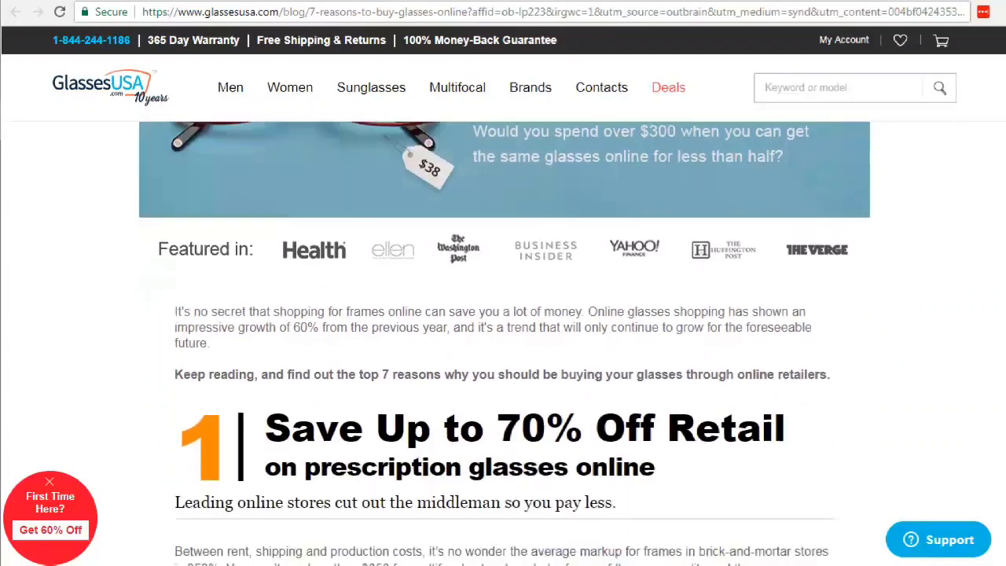
{"action": "scroll", "coordinate": [505, 343], "scroll_direction": "down", "scroll_amount": 5}
{"action": "scroll", "coordinate": [506, 343], "scroll_direction": "down", "scroll_amount": 6}
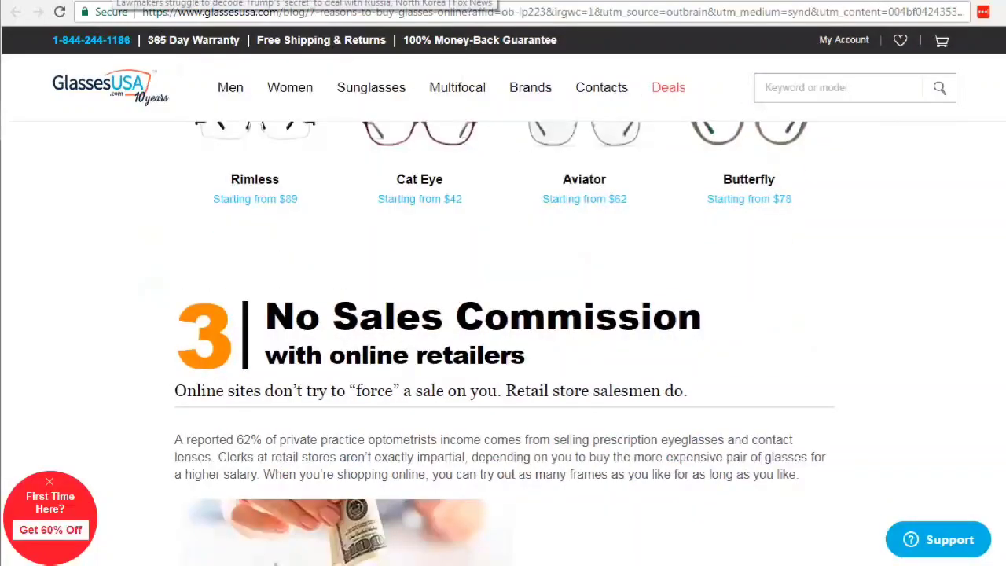
- Compare the Glasses-Wearers sponsored teaser on the Fox News page with the GlassesUSA landing page it leads to
{"action": "key", "text": "ctrl+w"}
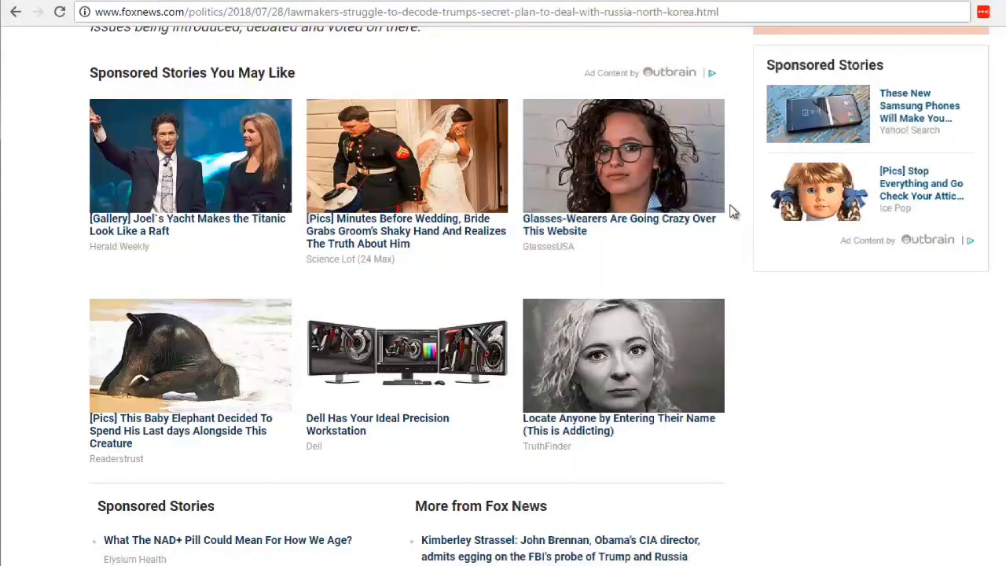
{"action": "left_click", "coordinate": [582, 227]}
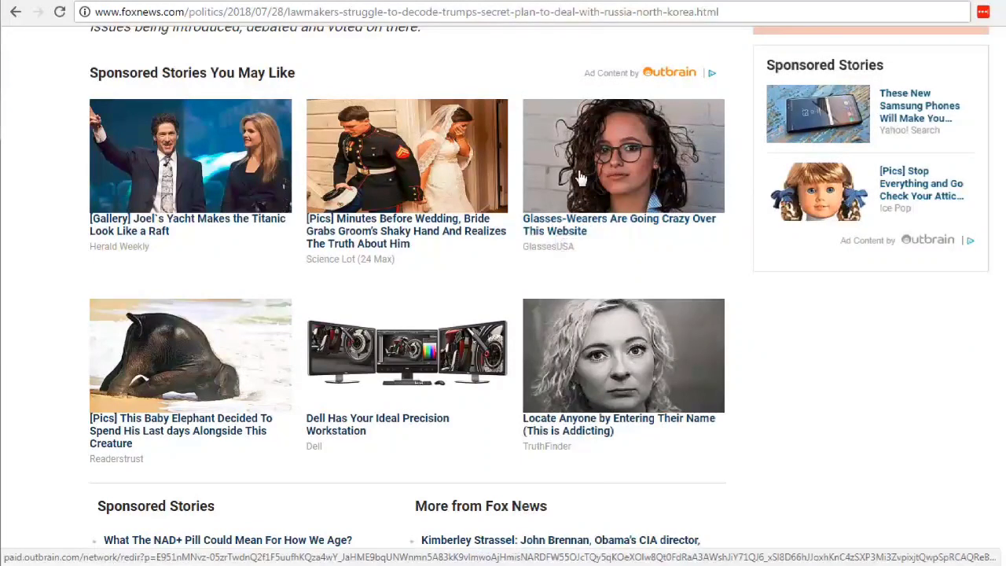
{"action": "left_click", "coordinate": [232, 1]}
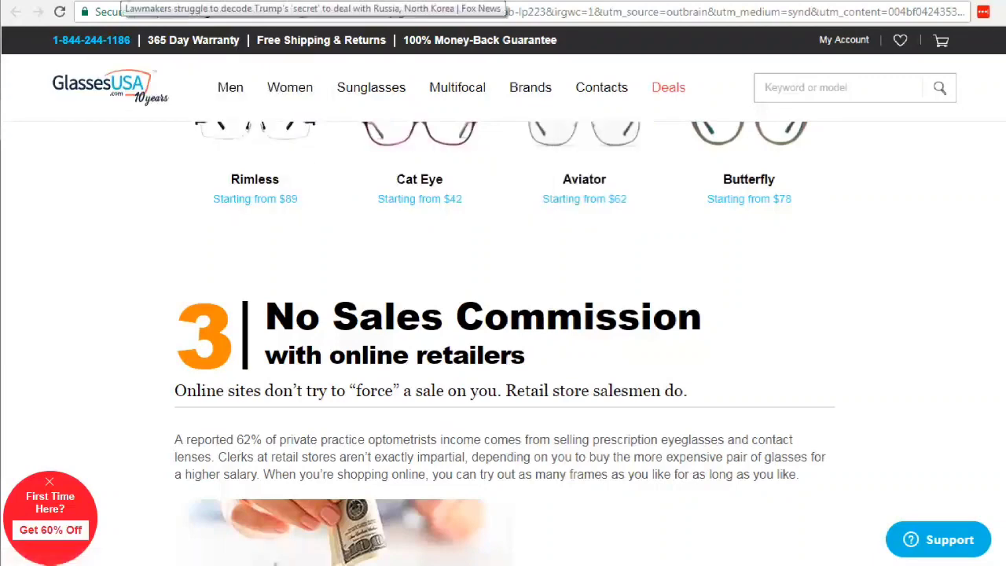
{"action": "left_click", "coordinate": [181, 0]}
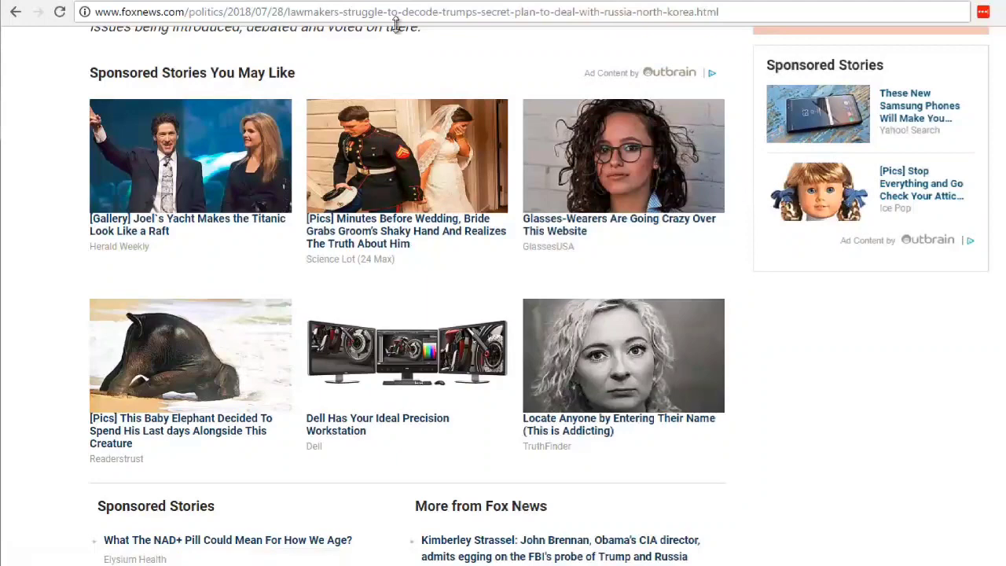
{"action": "left_click", "coordinate": [218, 2]}
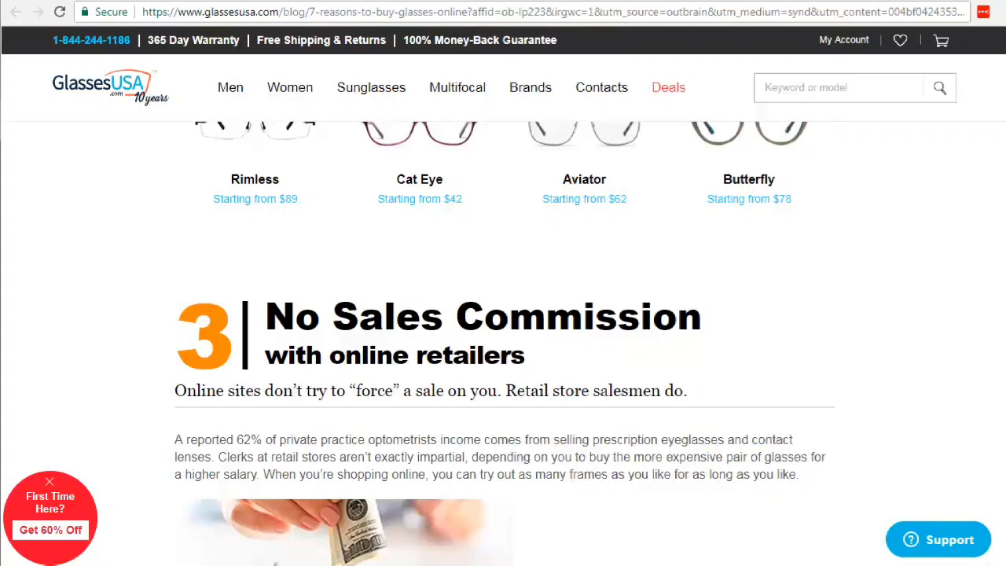
- Review the GlassesUSA article again from its headline through reason 5 on the online "Virtual Mirror"
{"action": "key", "text": "Home"}
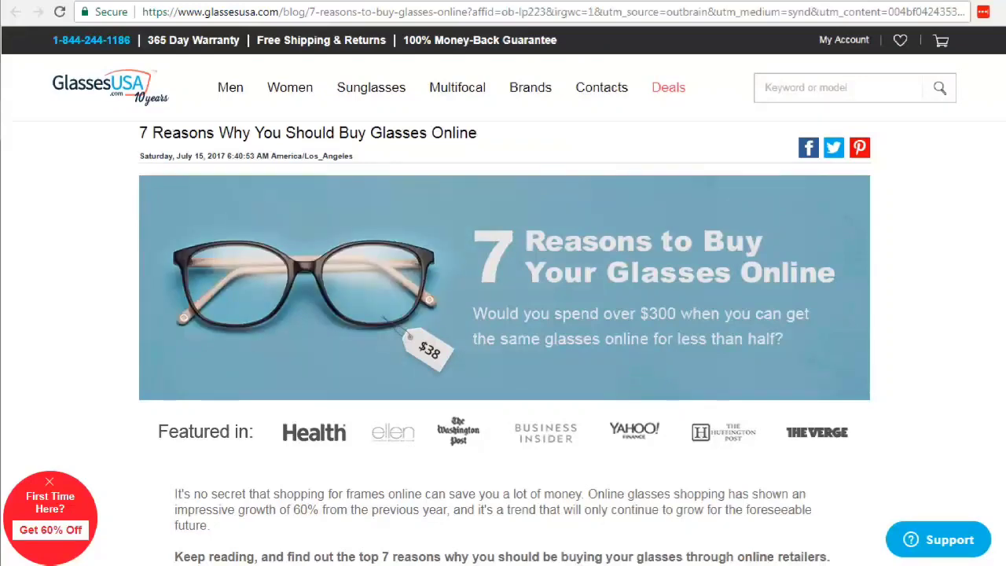
{"action": "scroll", "coordinate": [505, 344], "scroll_direction": "down", "scroll_amount": 1}
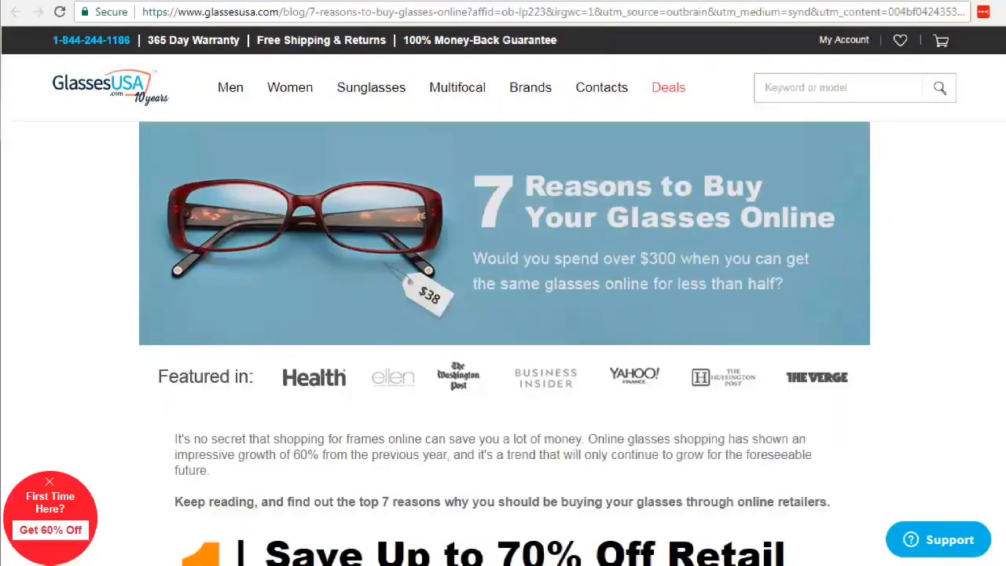
{"action": "scroll", "coordinate": [504, 344], "scroll_direction": "down", "scroll_amount": 8}
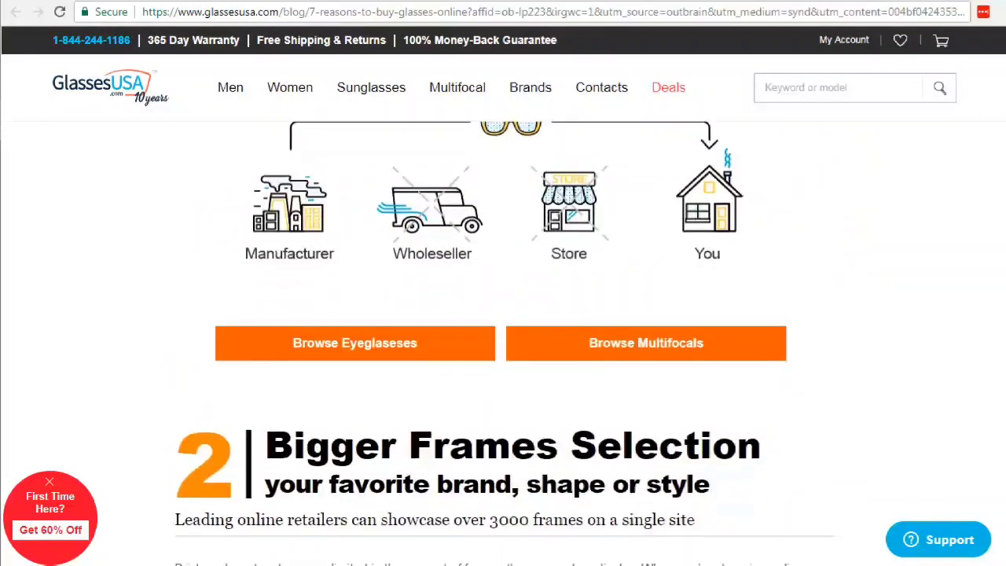
{"action": "scroll", "coordinate": [505, 343], "scroll_direction": "down", "scroll_amount": 17}
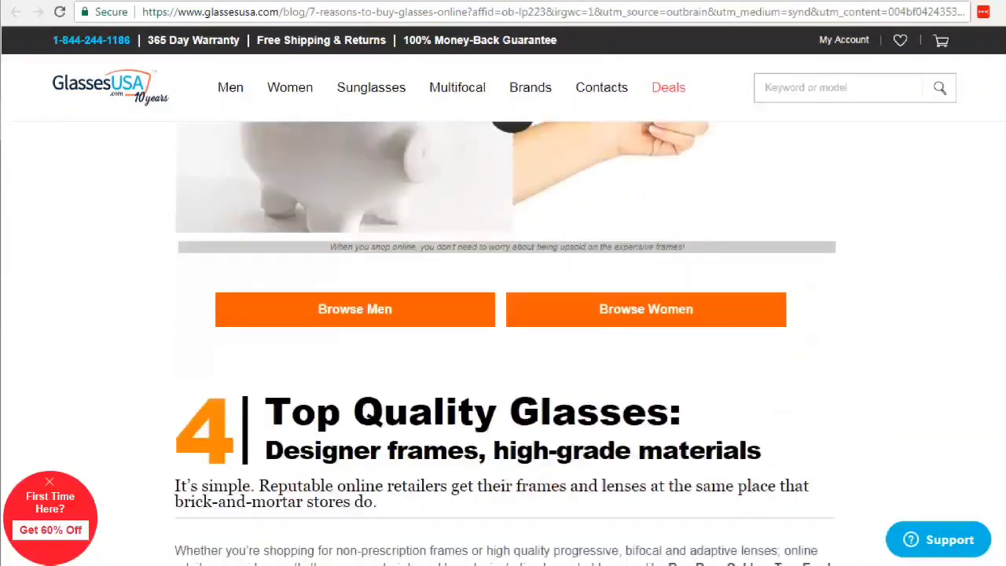
{"action": "scroll", "coordinate": [1004, 181], "scroll_direction": "down", "scroll_amount": 6}
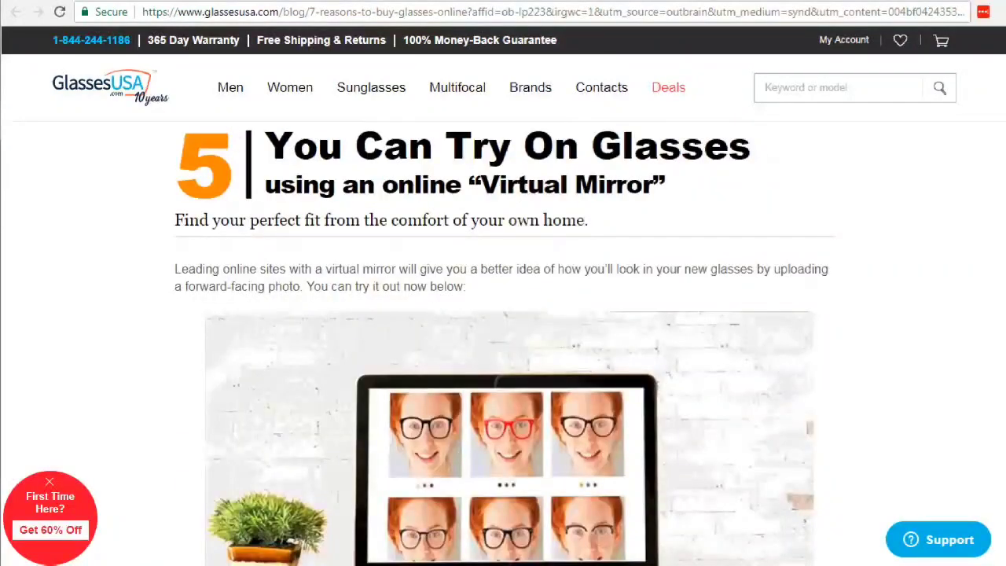
- Return to the Fox News article and examine the Sponsored Stories link list beneath the picture ads
{"action": "key", "text": "ctrl+w"}
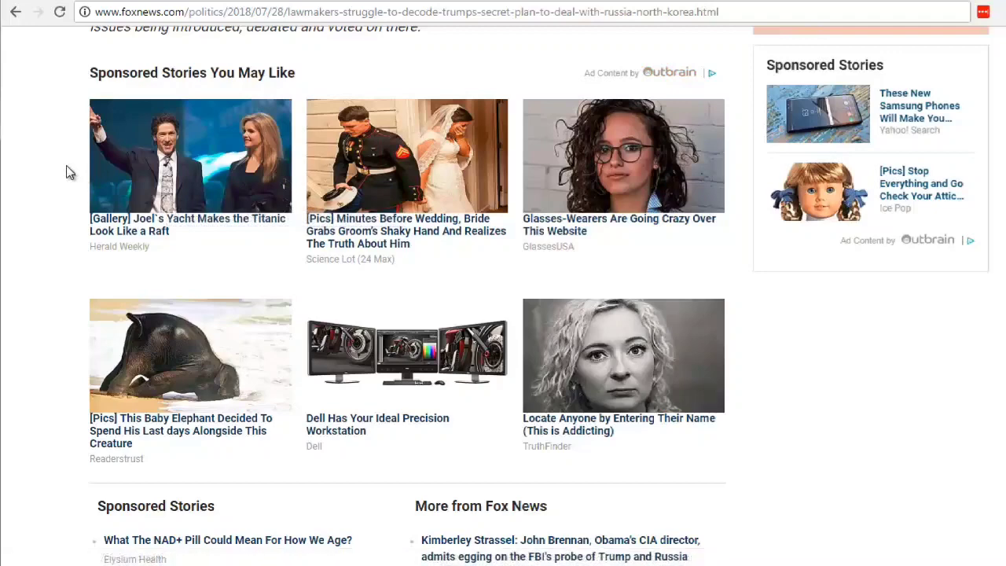
{"action": "scroll", "coordinate": [69, 172], "scroll_direction": "down", "scroll_amount": 3}
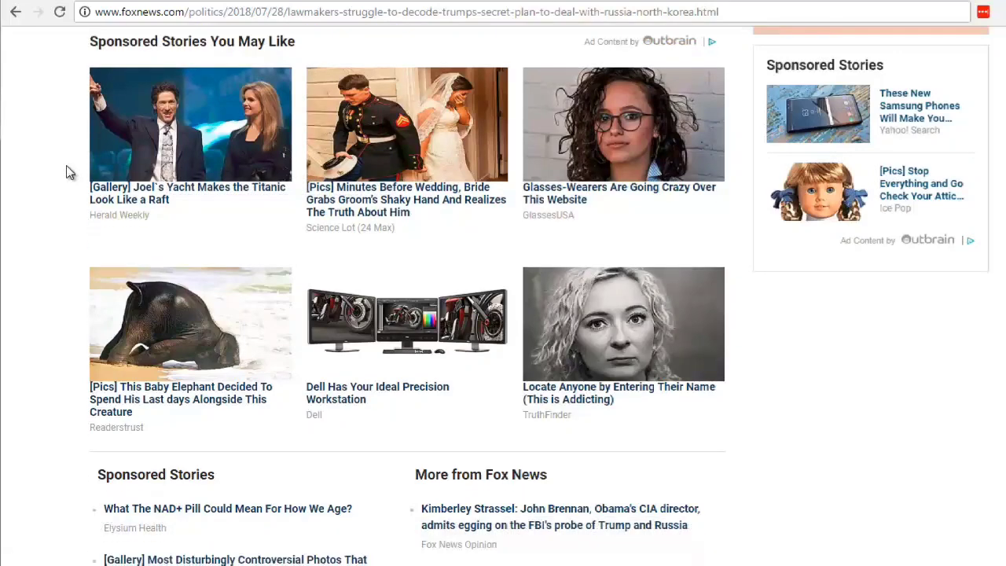
{"action": "scroll", "coordinate": [67, 167], "scroll_direction": "down", "scroll_amount": 3}
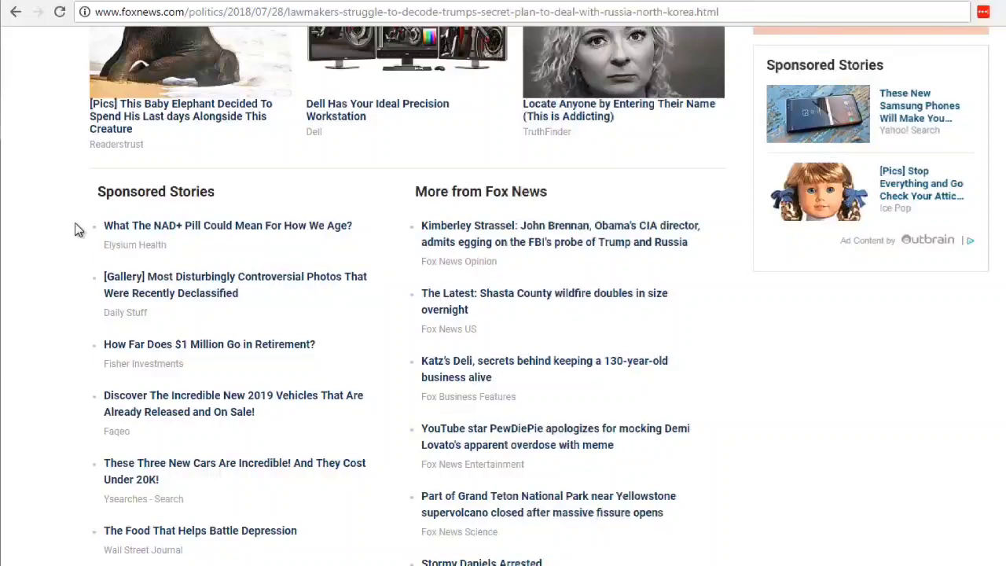
- Open the Fisher Investments sponsored story "How Far Does $1 Million Go in Retirement?" in a new tab and switch to it
{"action": "scroll", "coordinate": [76, 228], "scroll_direction": "down", "scroll_amount": 3}
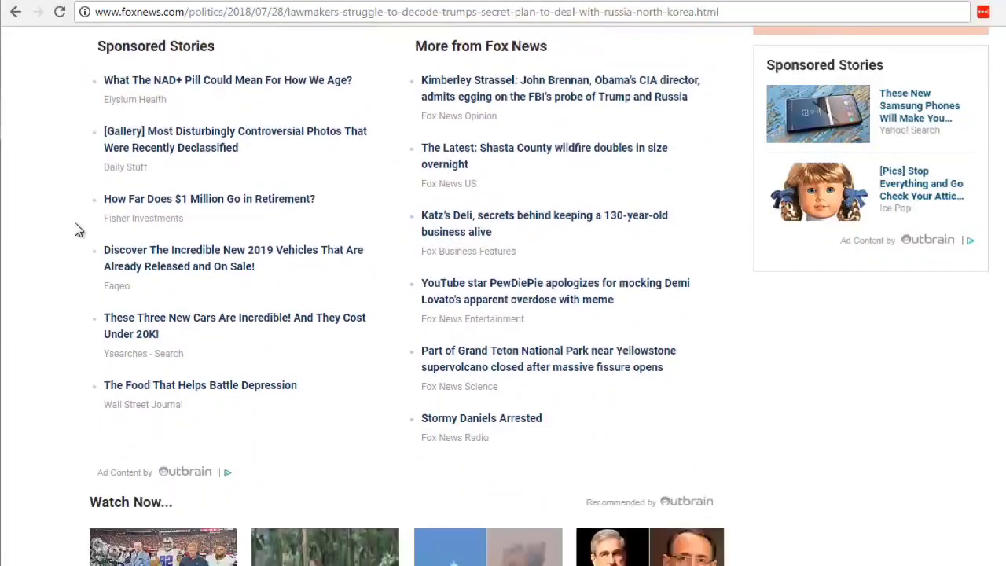
{"action": "scroll", "coordinate": [77, 228], "scroll_direction": "up", "scroll_amount": 1}
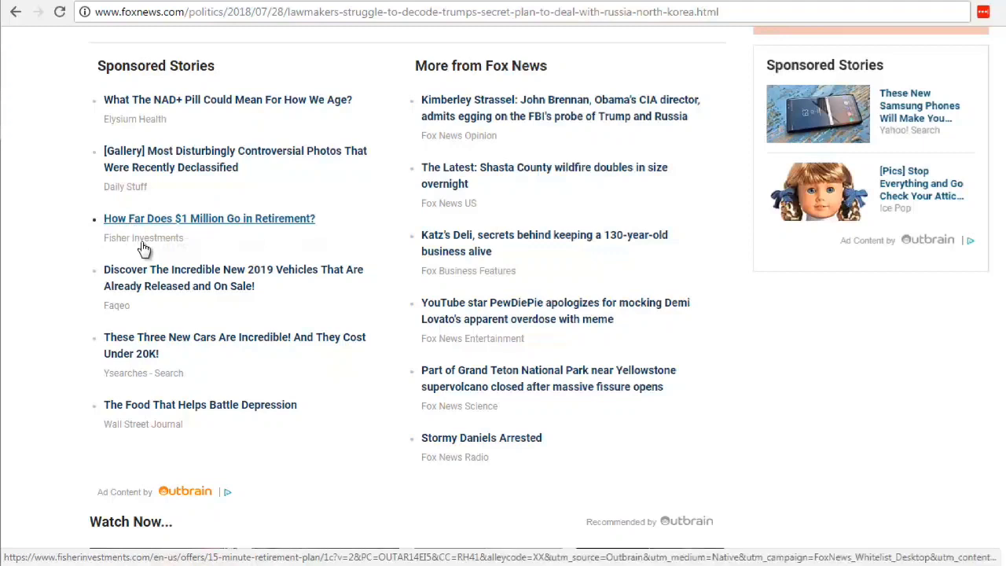
{"action": "right_click", "coordinate": [180, 217]}
{"action": "left_click", "coordinate": [192, 227]}
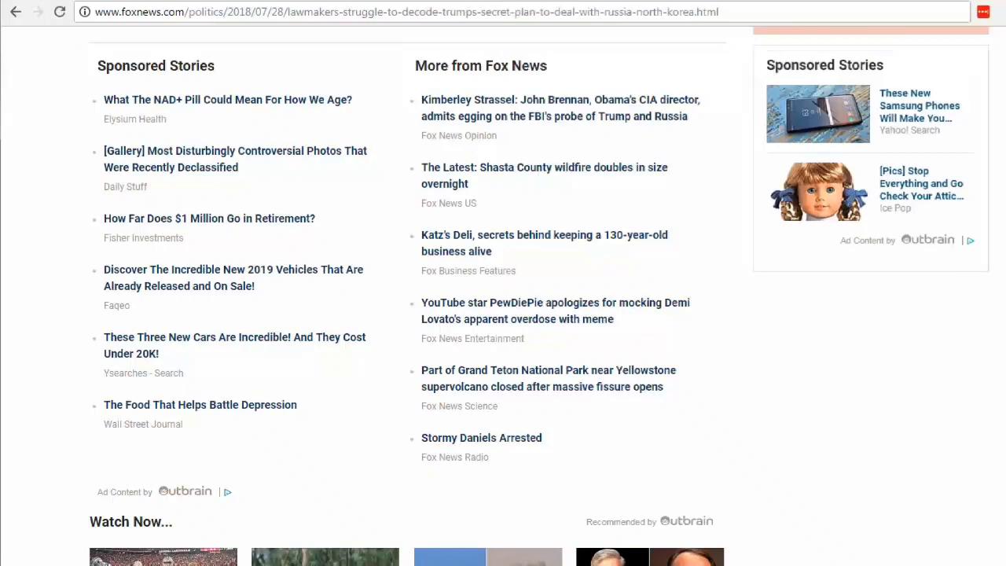
{"action": "key", "text": "ctrl+Tab"}
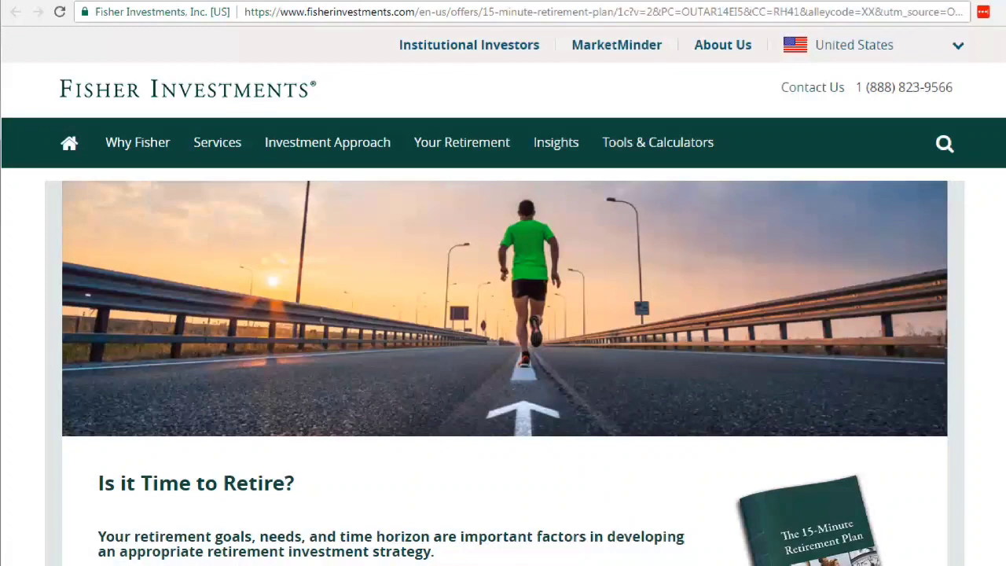
- Read the "Is it Time to Retire?" text and the 15-Minute Retirement Plan offer beside it on the landing page
{"action": "scroll", "coordinate": [1002, 214], "scroll_direction": "down", "scroll_amount": 4}
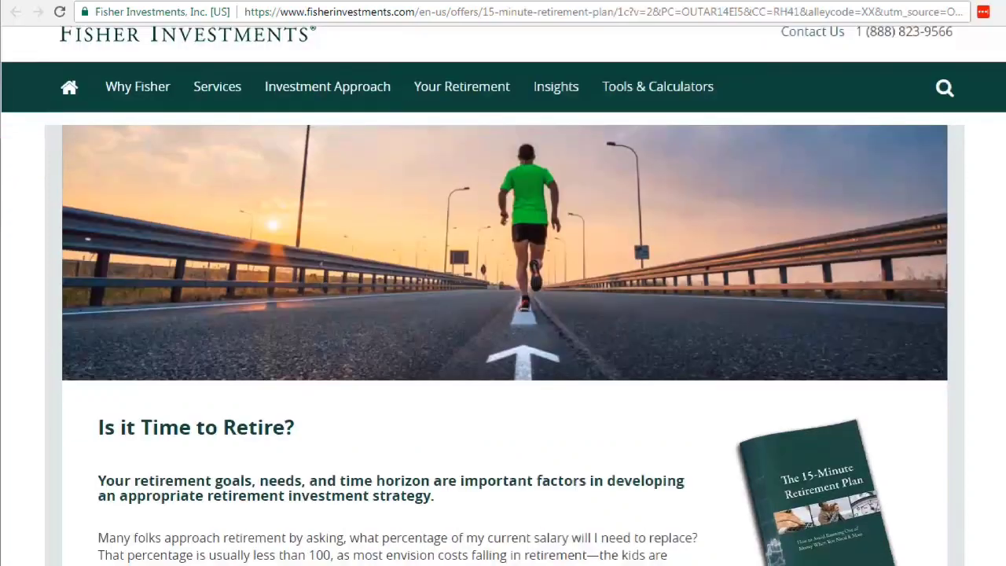
{"action": "scroll", "coordinate": [1002, 214], "scroll_direction": "down", "scroll_amount": 1}
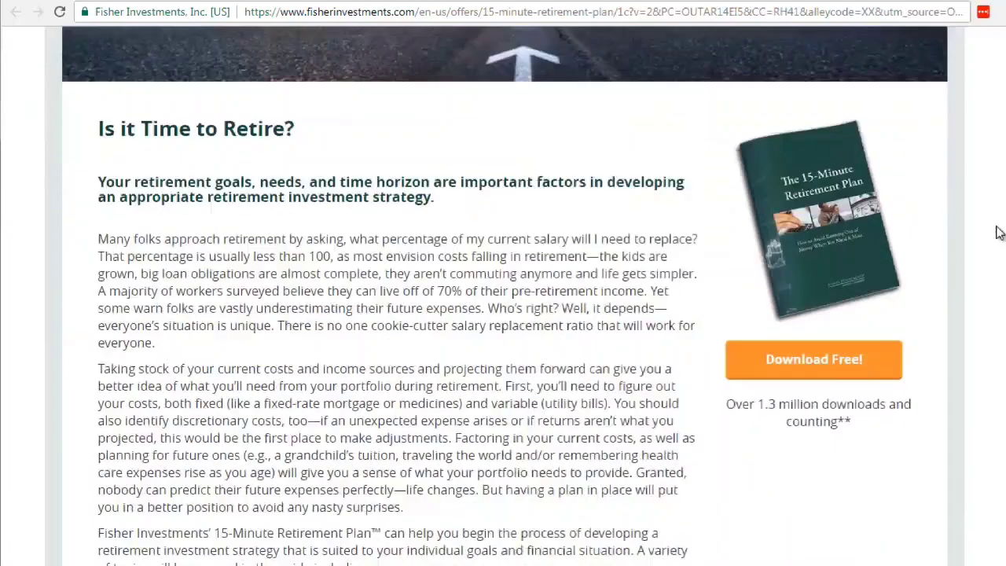
{"action": "scroll", "coordinate": [999, 240], "scroll_direction": "down", "scroll_amount": 1}
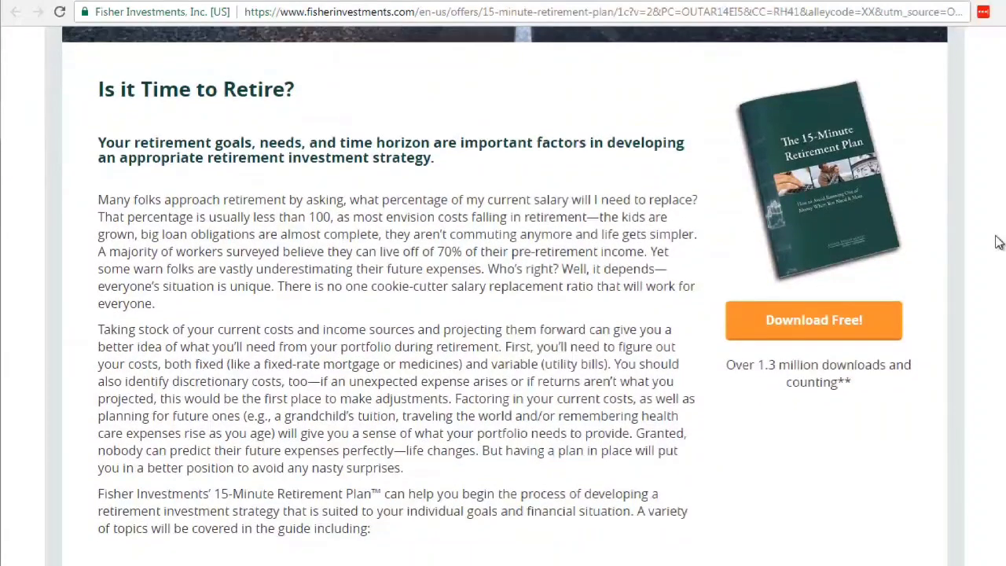
{"action": "scroll", "coordinate": [999, 242], "scroll_direction": "down", "scroll_amount": 1}
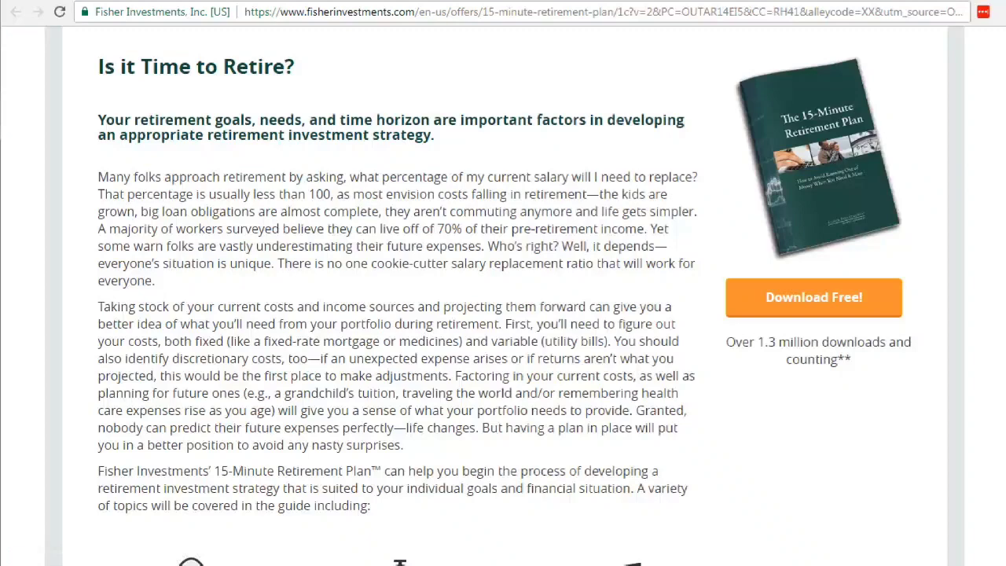
{"action": "scroll", "coordinate": [503, 299], "scroll_direction": "down", "scroll_amount": 1}
{"action": "scroll", "coordinate": [503, 298], "scroll_direction": "down", "scroll_amount": 1}
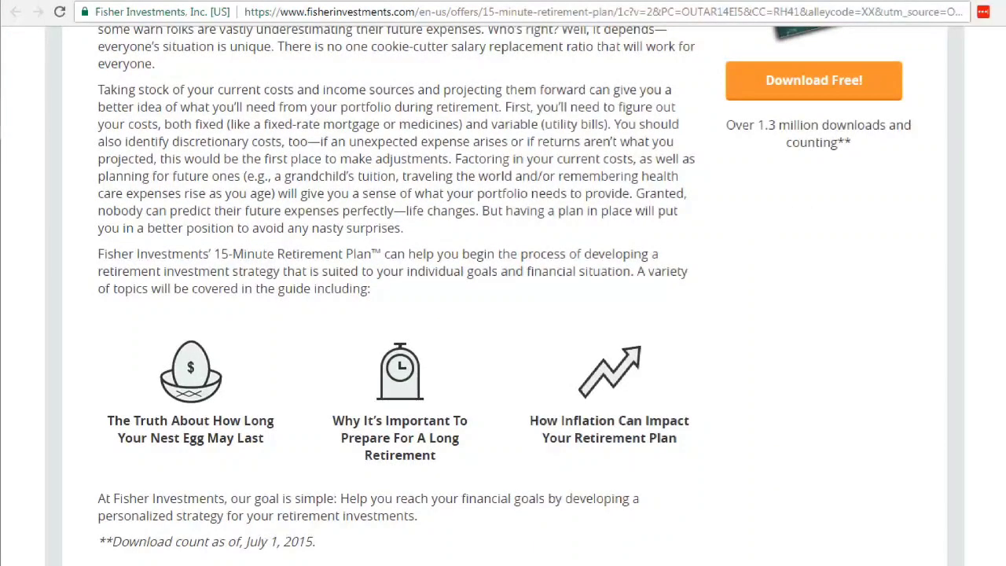
- Examine the guide's topic list, the "Get Your FREE Copy" offer and the Recognition section on the Fisher Investments page
{"action": "scroll", "coordinate": [1002, 312], "scroll_direction": "down", "scroll_amount": 3}
{"action": "scroll", "coordinate": [982, 402], "scroll_direction": "down", "scroll_amount": 4}
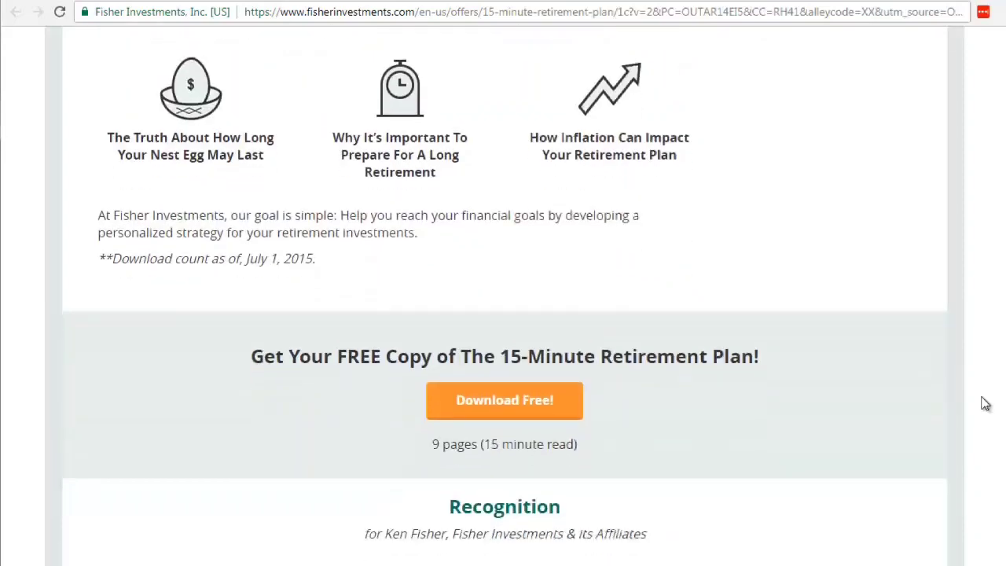
{"action": "scroll", "coordinate": [982, 360], "scroll_direction": "up", "scroll_amount": 2}
{"action": "scroll", "coordinate": [980, 336], "scroll_direction": "up", "scroll_amount": 2}
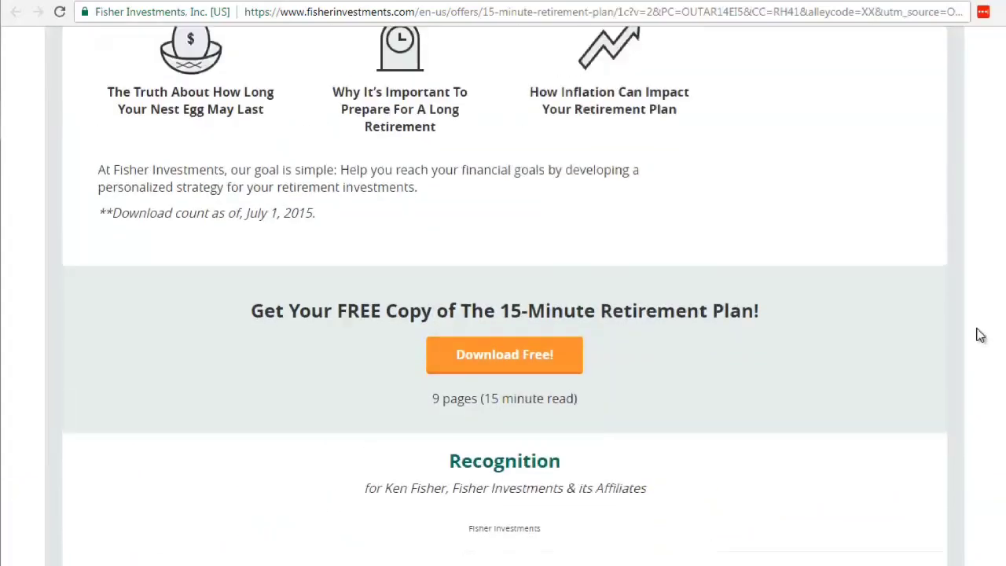
{"action": "scroll", "coordinate": [988, 330], "scroll_direction": "down", "scroll_amount": 2}
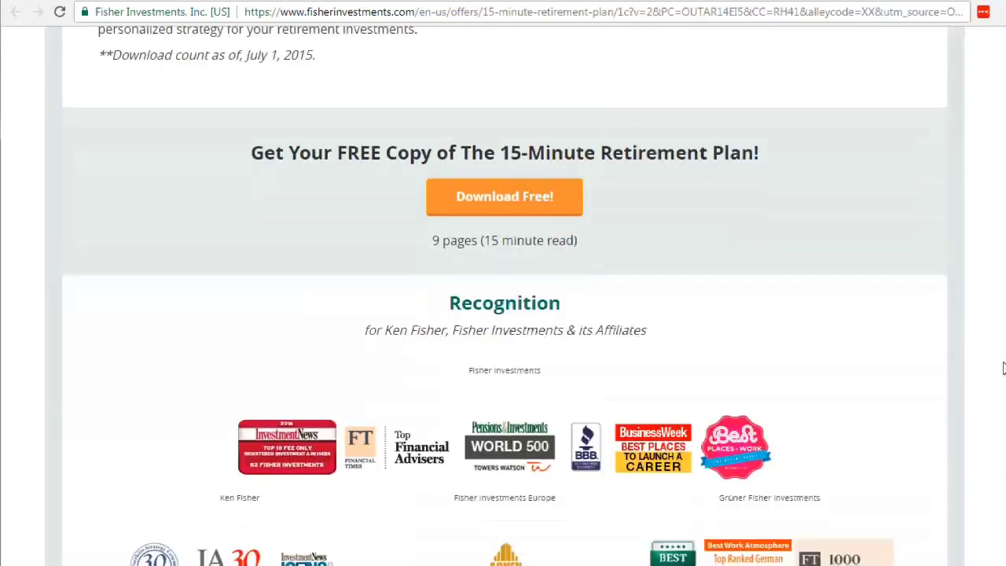
{"action": "scroll", "coordinate": [988, 330], "scroll_direction": "up", "scroll_amount": 4}
{"action": "scroll", "coordinate": [995, 360], "scroll_direction": "down", "scroll_amount": 4}
{"action": "scroll", "coordinate": [996, 360], "scroll_direction": "down", "scroll_amount": 5}
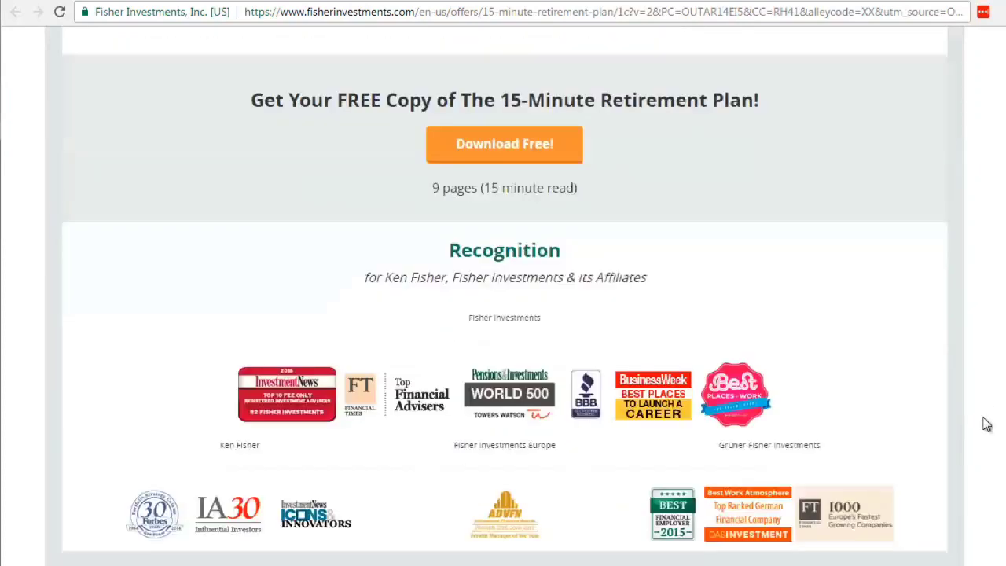
{"action": "scroll", "coordinate": [991, 428], "scroll_direction": "up", "scroll_amount": 7}
{"action": "scroll", "coordinate": [989, 306], "scroll_direction": "up", "scroll_amount": 1}
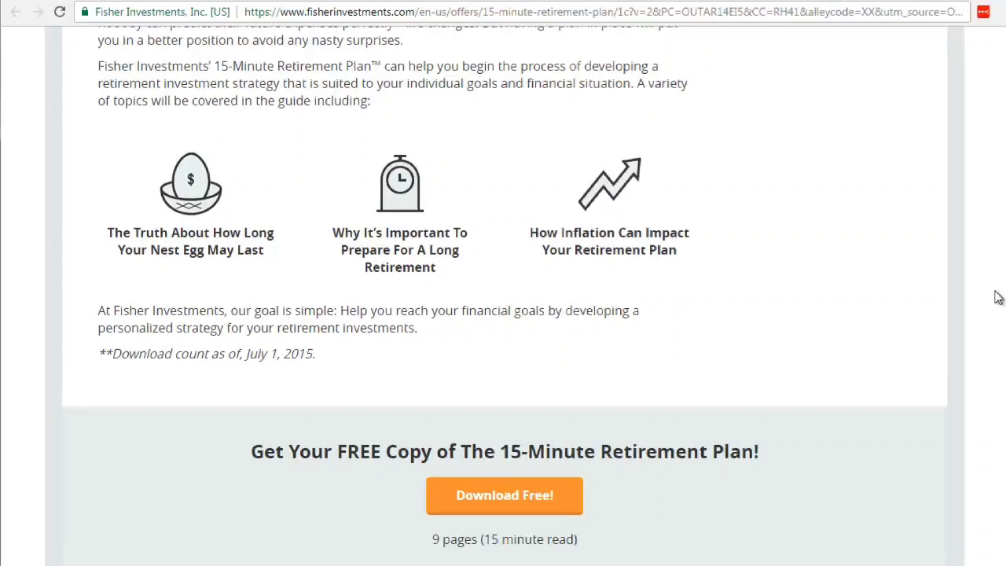
{"action": "scroll", "coordinate": [998, 298], "scroll_direction": "down", "scroll_amount": 1}
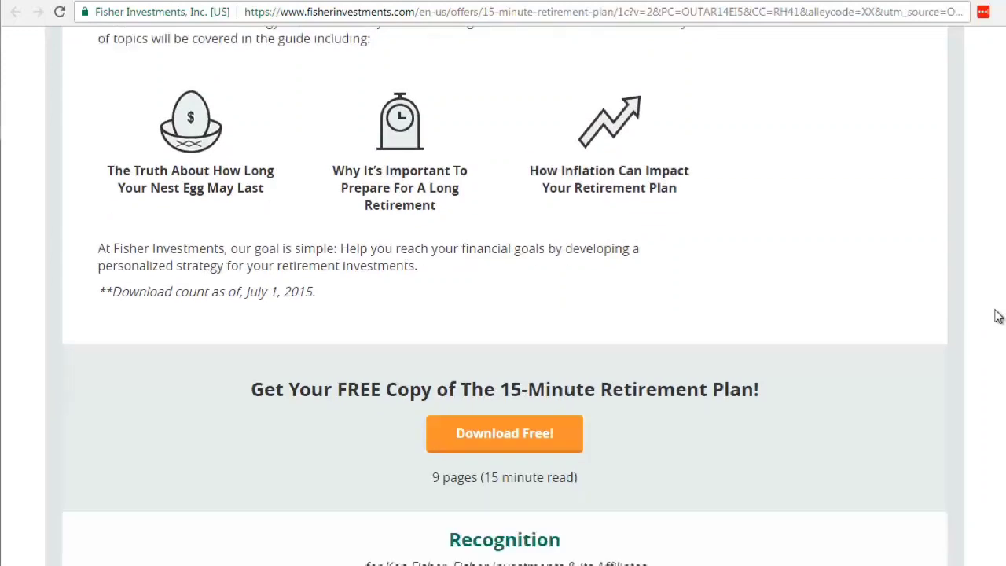
- View the request form for the free 15-Minute Retirement Plan, and return to the Fox News article
{"action": "left_click", "coordinate": [493, 434]}
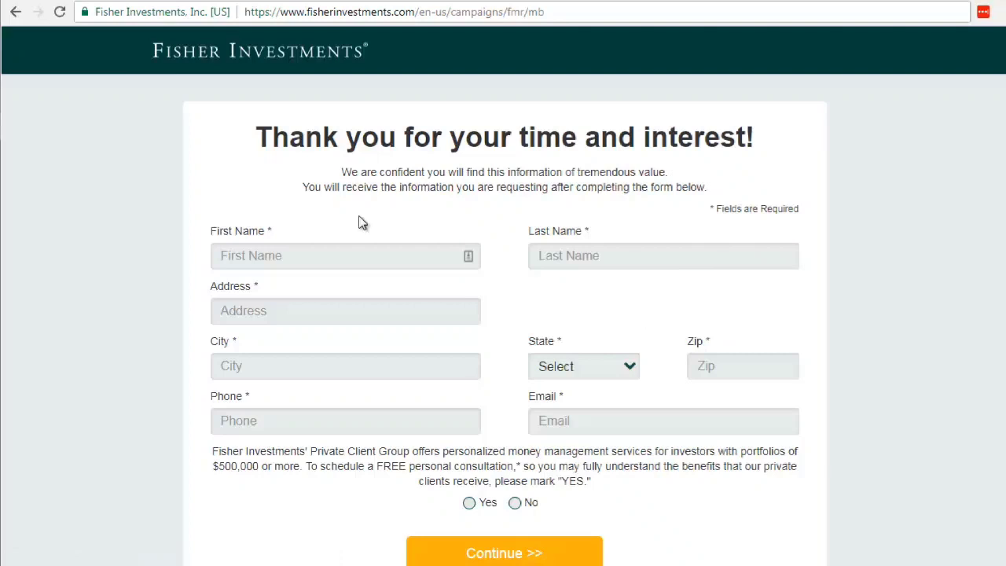
{"action": "left_click", "coordinate": [17, 13]}
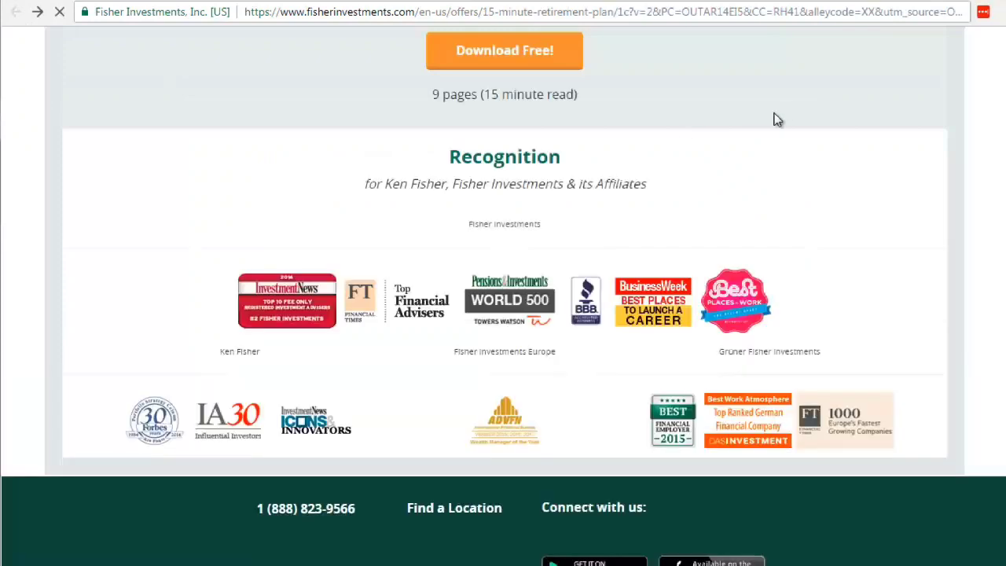
{"action": "key", "text": "alt+Left"}
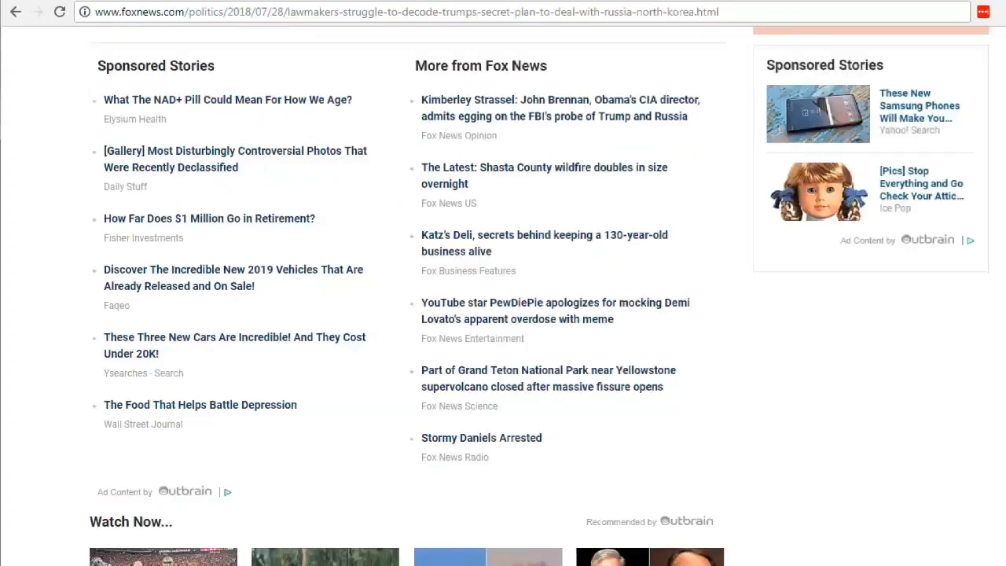
- In a new Notepad file, write "Initial Headline or Sentence (grabs a specific audience or specific person that the video course solves)"
{"action": "key", "text": "super"}
{"action": "left_click", "coordinate": [16, 104]}
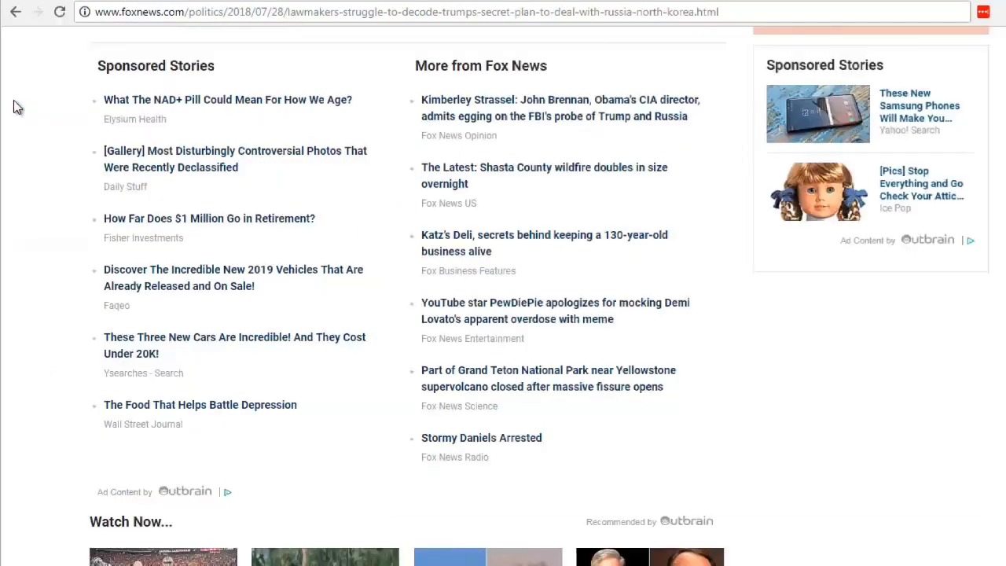
{"action": "left_click_drag", "start_coordinate": [464, 16], "coordinate": [203, 130]}
{"action": "type", "text": "Initial Headline"}
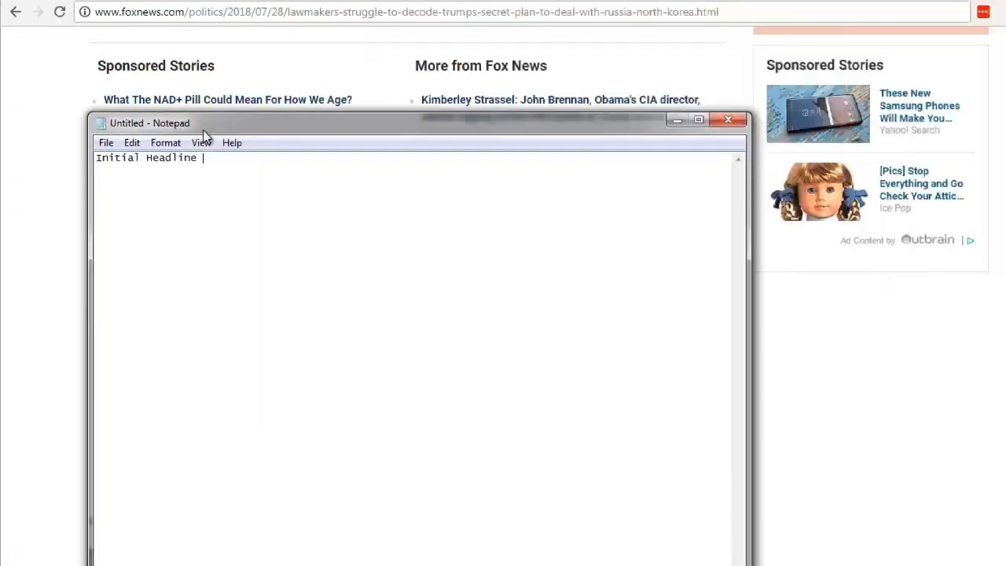
{"action": "type", "text": " or Sentenc"}
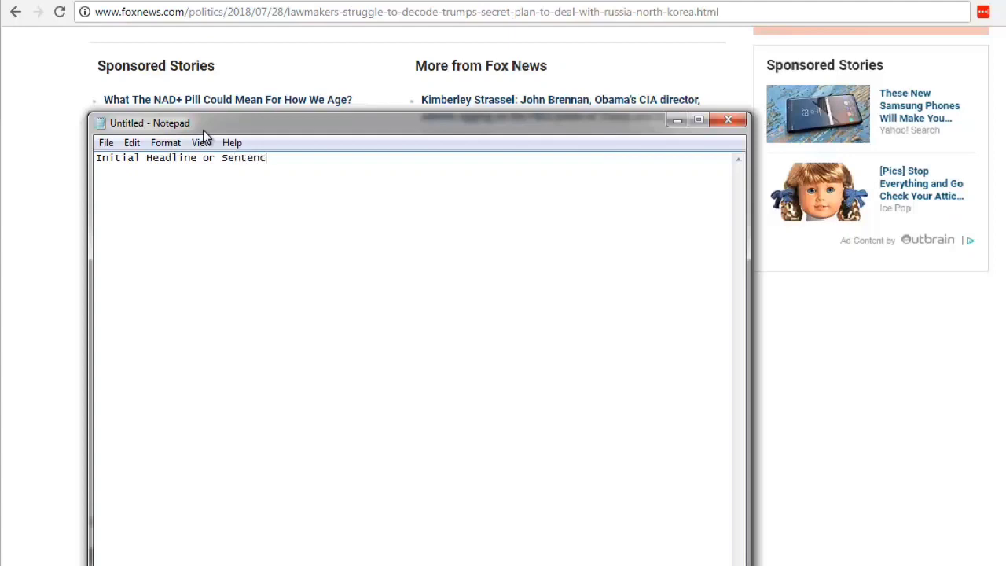
{"action": "type", "text": "e (grabs a specific a"}
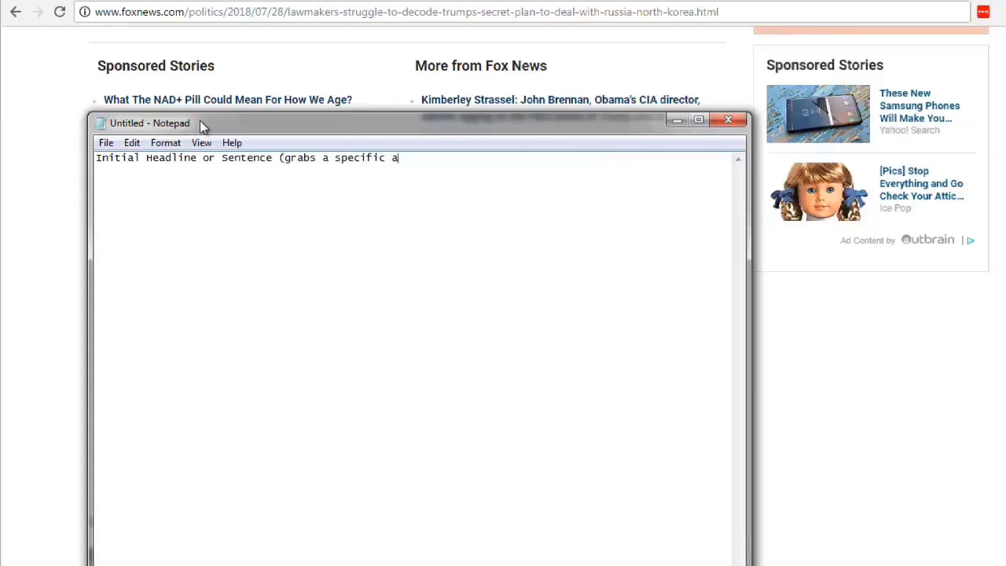
{"action": "type", "text": "udience or specific preson"}
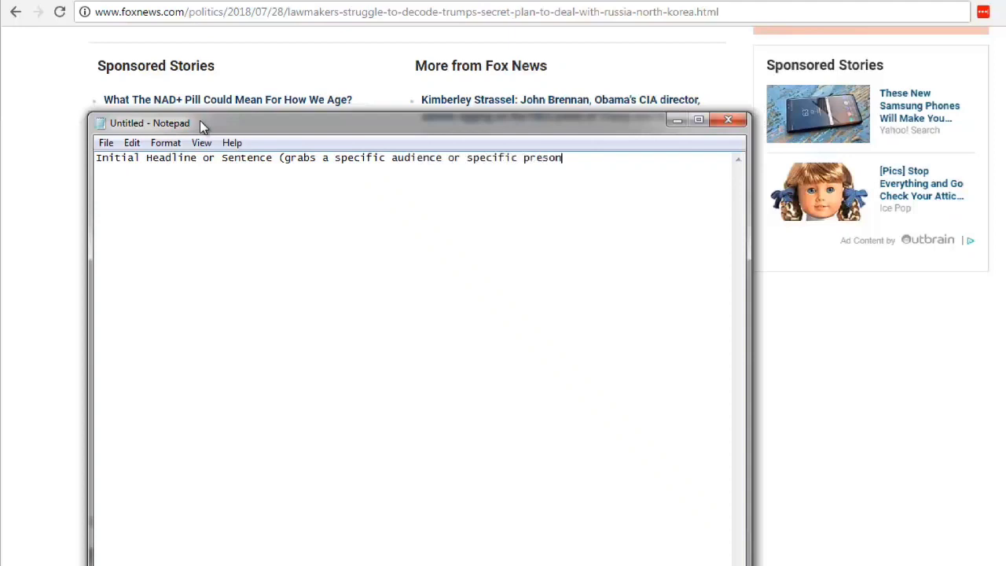
{"action": "key", "text": "BackSpace"}
{"action": "key", "text": "BackSpace"}
{"action": "key", "text": "BackSpace"}
{"action": "key", "text": "BackSpace"}
{"action": "key", "text": "BackSpace"}
{"action": "type", "text": "erson that the video course"}
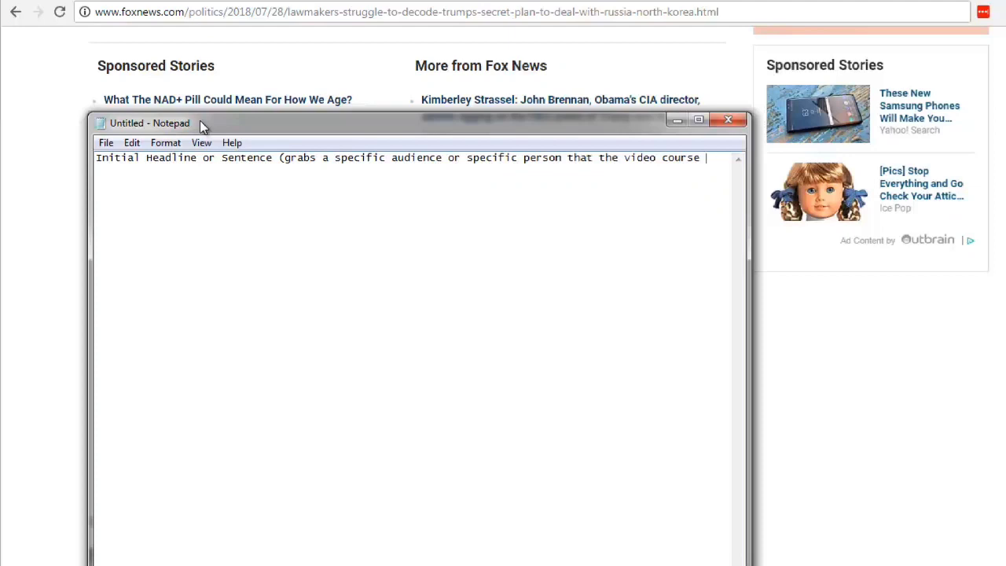
{"action": "type", "text": " solves)"}
- Add the entry "- Glasses Wearers -" below the heading, separated by a blank line
{"action": "key", "text": "Return"}
{"action": "key", "text": "Return"}
{"action": "type", "text": "- Glasses wear"}
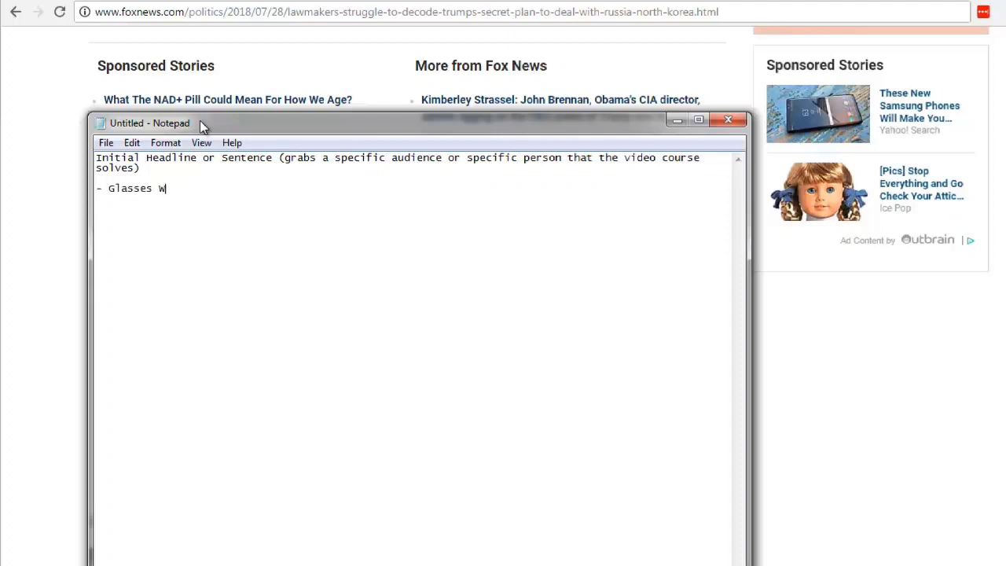
{"action": "type", "text": "ers"}
{"action": "key", "text": "BackSpace"}
{"action": "type", "text": "-"}
- Add a second entry reading "- Retirement -> Free Report on Retirement -> Opt in form", separated by a blank line
{"action": "key", "text": "Return"}
{"action": "key", "text": "Return"}
{"action": "type", "text": "- Retirement - "}
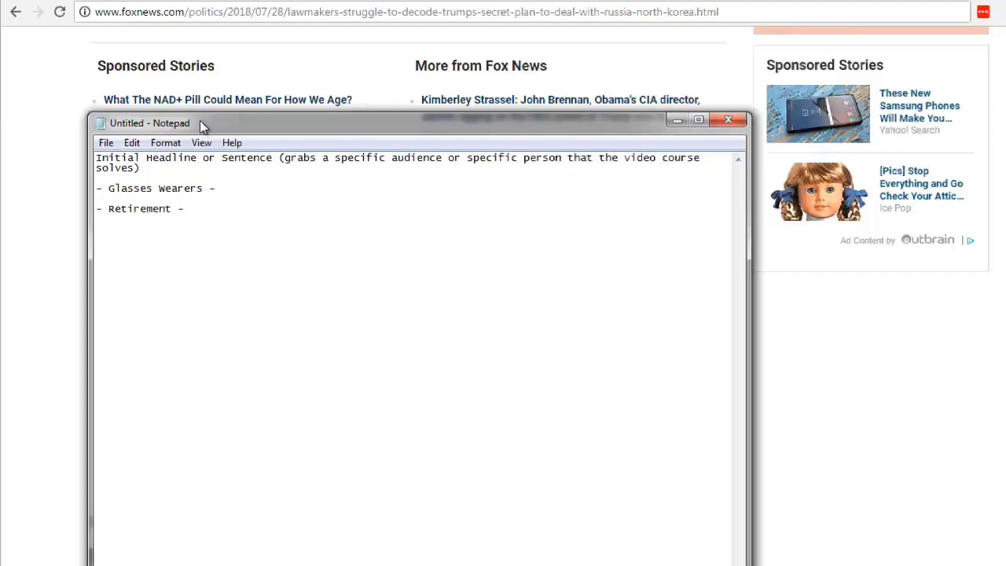
{"action": "type", "text": "> Free Report on Ret"}
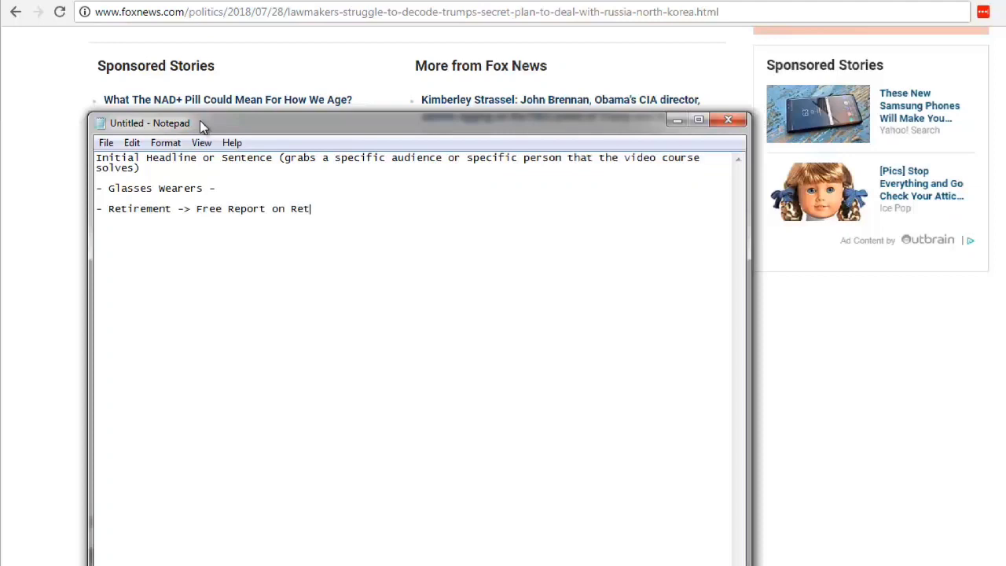
{"action": "type", "text": "irement -> Opt in form"}
- Complete the Glasses Wearers entry with "-> Article (7 reasons to buy eyeglasses online)"
{"action": "key", "text": "Up"}
{"action": "key", "text": "Up"}
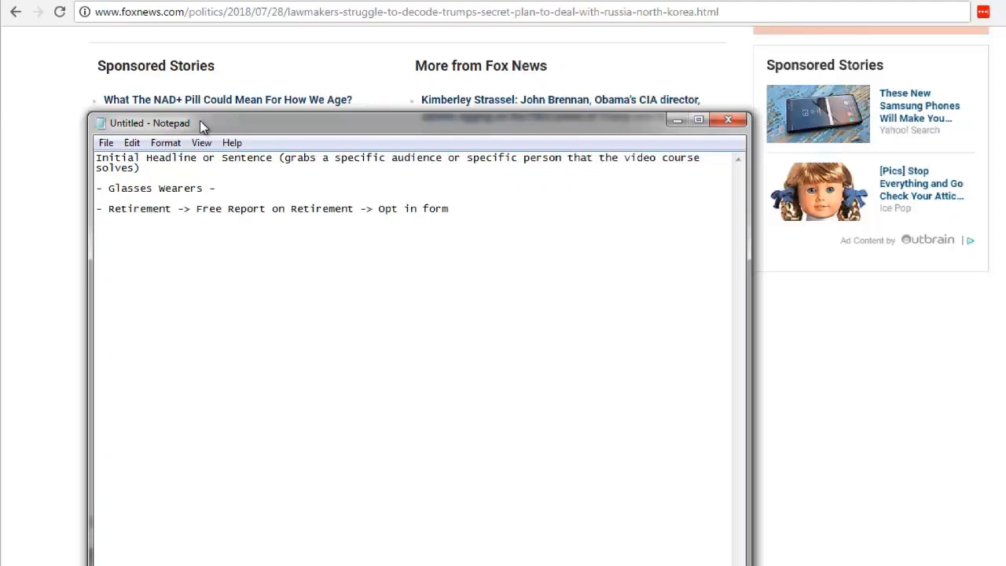
{"action": "key", "text": "BackSpace"}
{"action": "type", "text": "> Article (7 d"}
{"action": "key", "text": "BackSpace"}
{"action": "type", "text": "reasons to buy "}
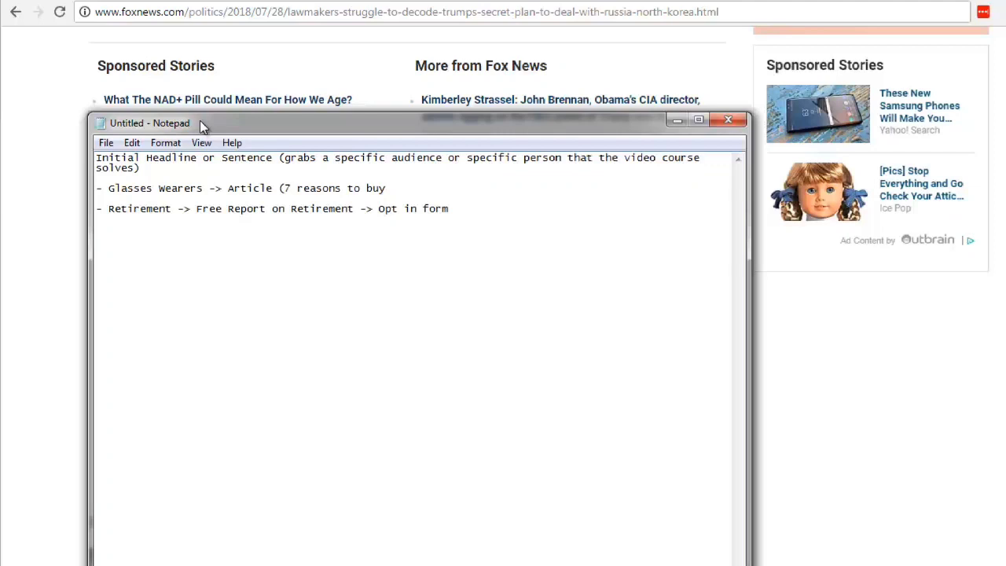
{"action": "type", "text": "eyeglasses online)"}
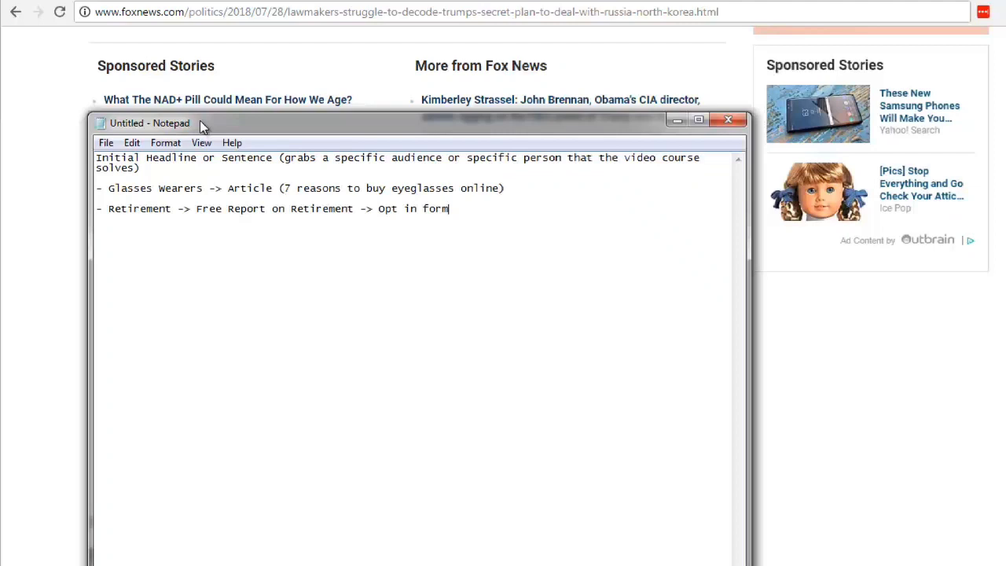
{"action": "key", "text": "Return"}
{"action": "key", "text": "Return"}
{"action": "key", "text": "Up"}
{"action": "key", "text": "Up"}
{"action": "key", "text": "Up"}
{"action": "key", "text": "Down"}
{"action": "key", "text": "Down"}
{"action": "key", "text": "Down"}
- Switch to the CNN home page in the browser and examine its Paid Partner Content links
{"action": "left_click", "coordinate": [45, 66]}
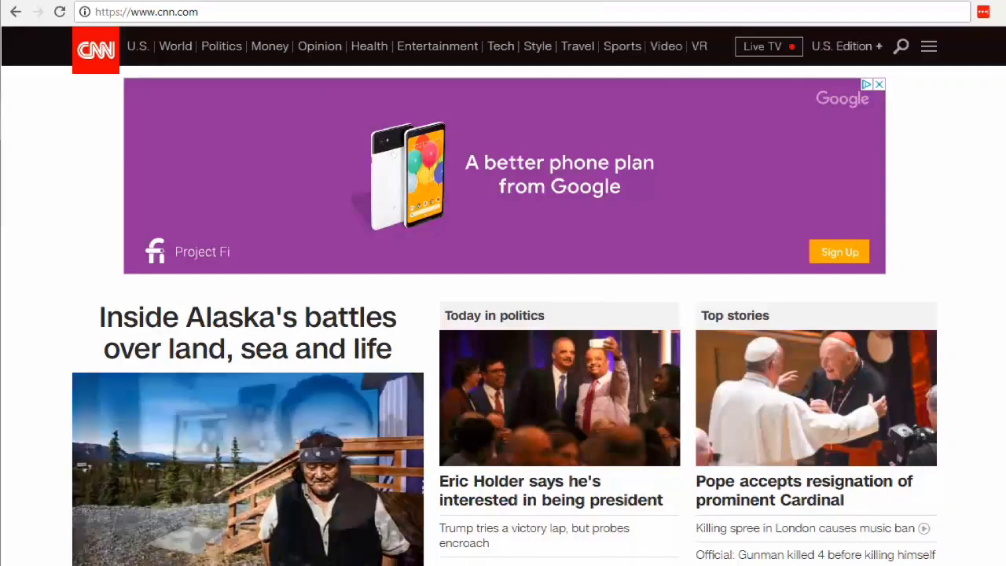
{"action": "scroll", "coordinate": [504, 315], "scroll_direction": "down", "scroll_amount": 10}
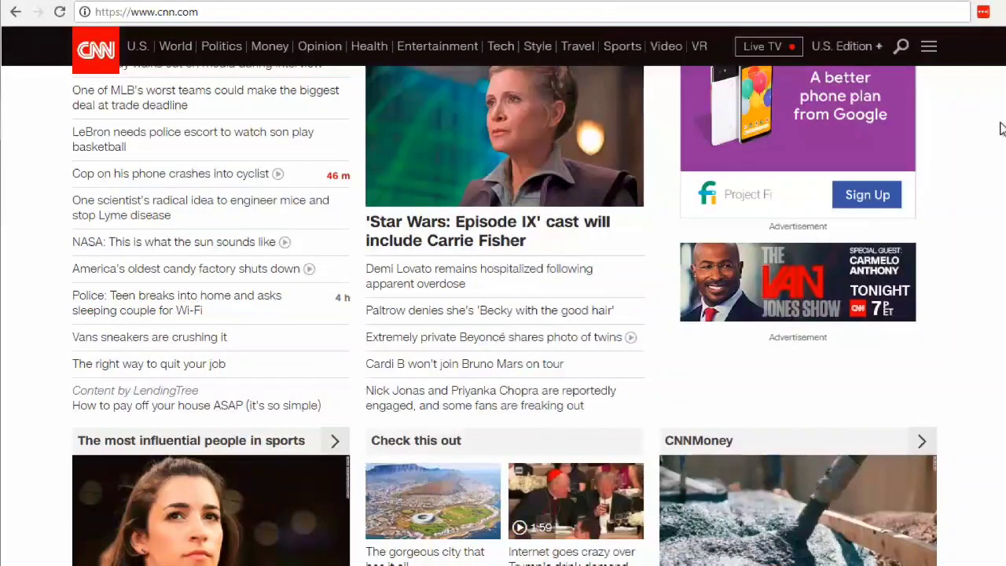
{"action": "scroll", "coordinate": [1003, 130], "scroll_direction": "down", "scroll_amount": 4}
{"action": "scroll", "coordinate": [503, 314], "scroll_direction": "down", "scroll_amount": 10}
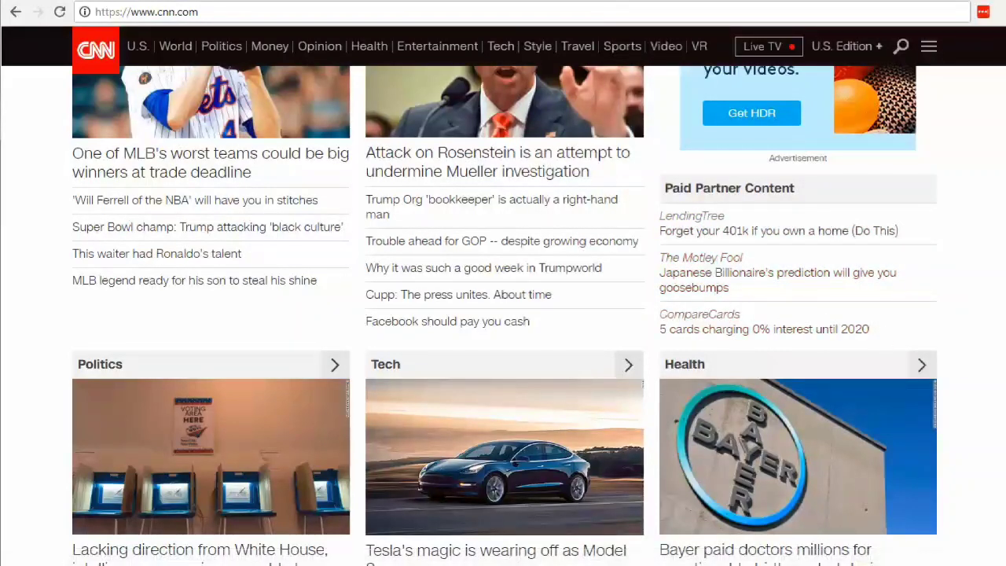
{"action": "scroll", "coordinate": [504, 314], "scroll_direction": "down", "scroll_amount": 1}
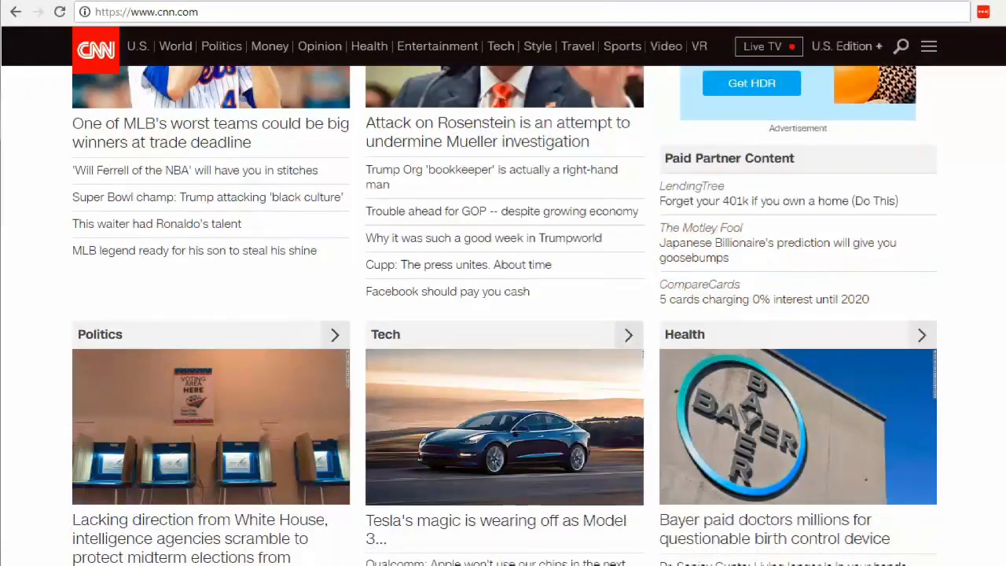
{"action": "scroll", "coordinate": [504, 314], "scroll_direction": "up", "scroll_amount": 2}
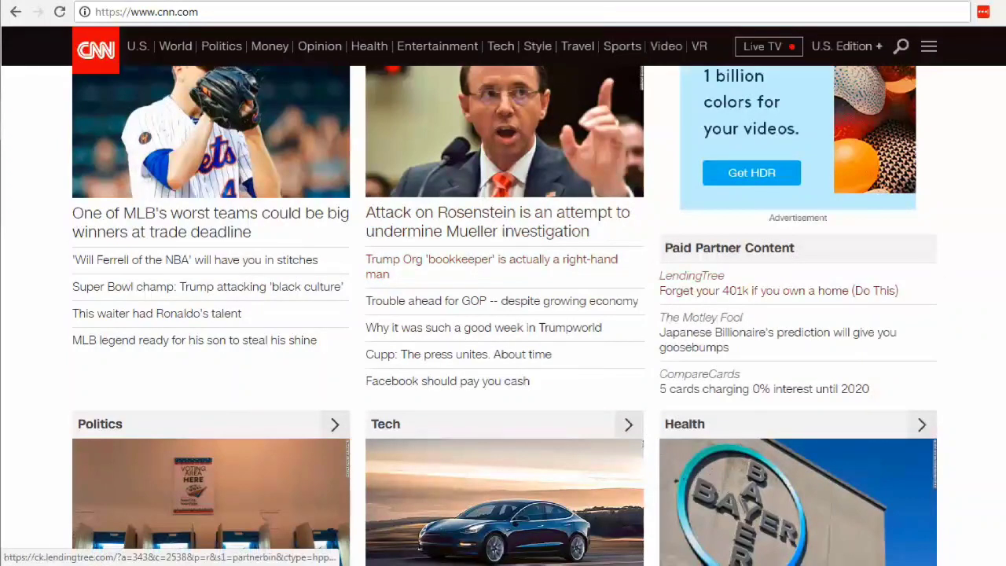
- Examine the Paid Content ads on the CNN home page and check where the online college degree cost ad leads, closing its page when done
{"action": "scroll", "coordinate": [503, 315], "scroll_direction": "down", "scroll_amount": 5}
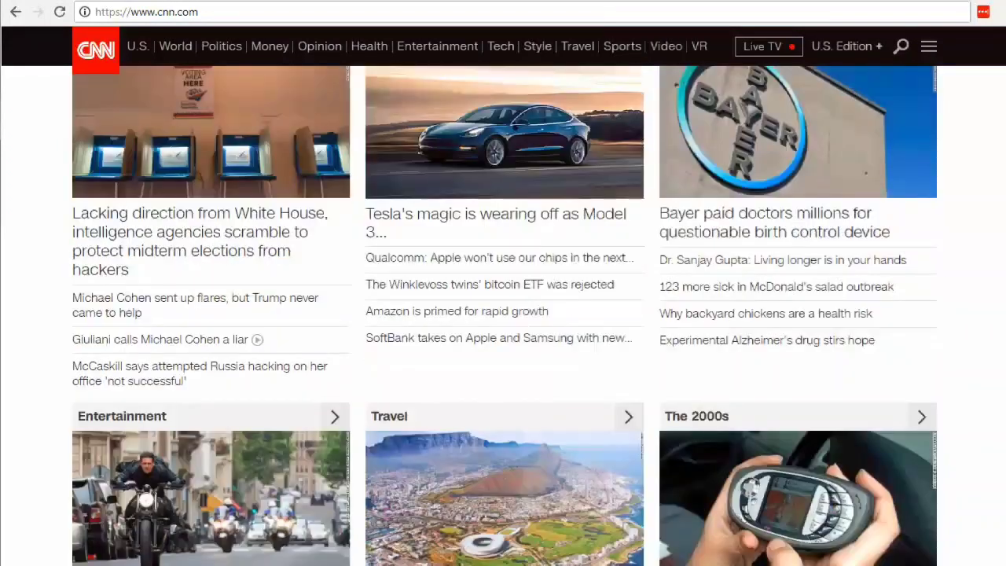
{"action": "scroll", "coordinate": [503, 314], "scroll_direction": "down", "scroll_amount": 2}
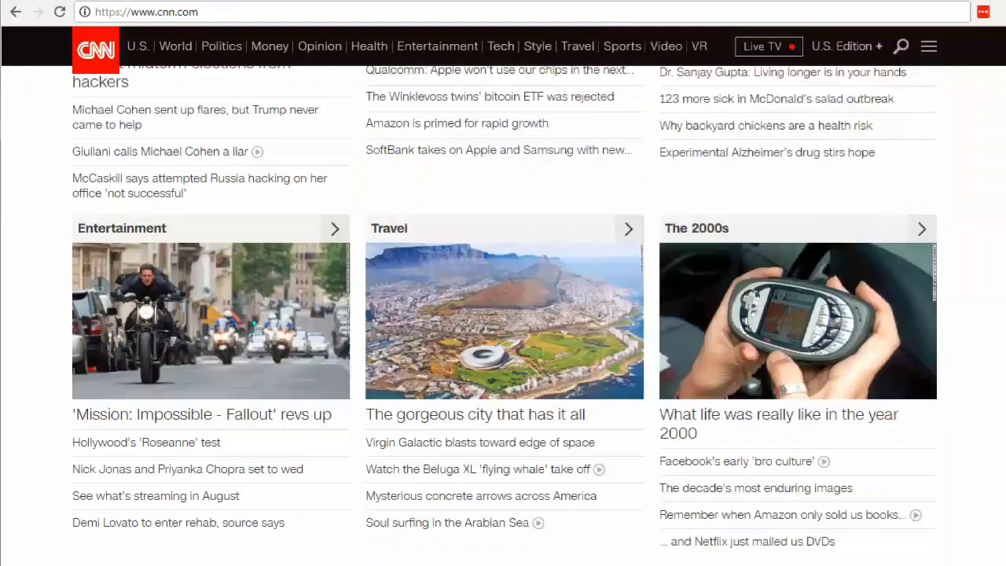
{"action": "scroll", "coordinate": [503, 315], "scroll_direction": "down", "scroll_amount": 7}
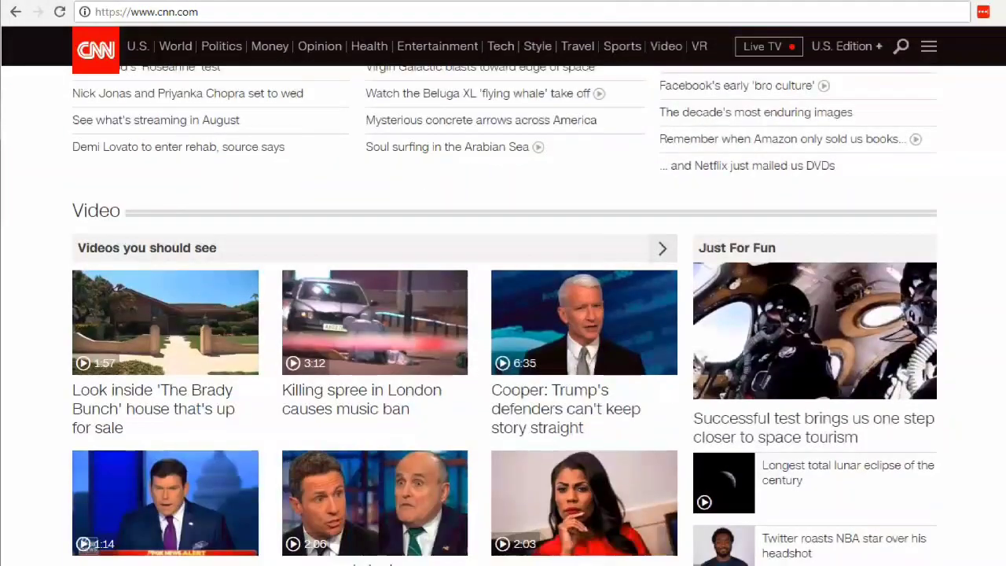
{"action": "scroll", "coordinate": [504, 315], "scroll_direction": "down", "scroll_amount": 6}
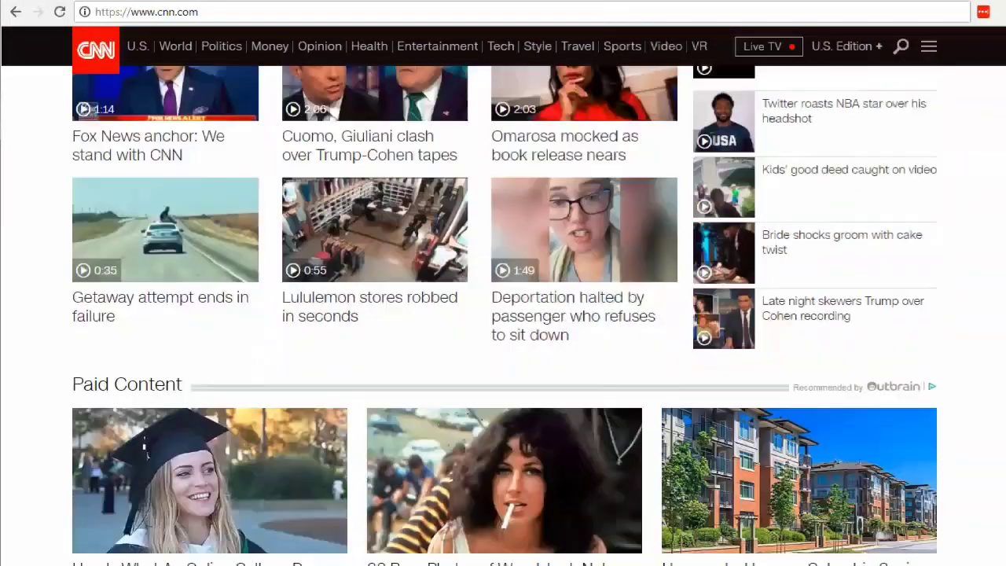
{"action": "scroll", "coordinate": [503, 314], "scroll_direction": "down", "scroll_amount": 2}
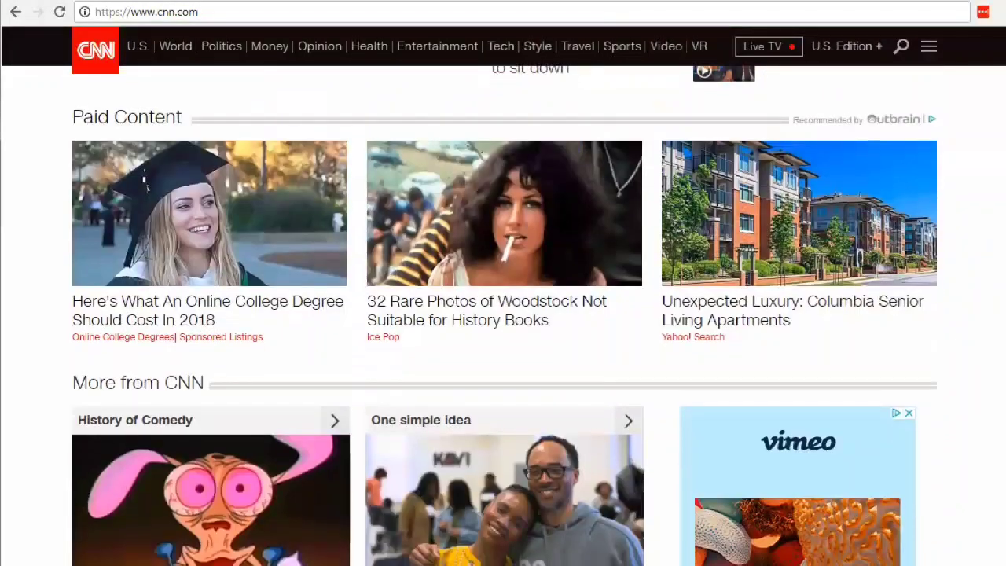
{"action": "scroll", "coordinate": [504, 315], "scroll_direction": "up", "scroll_amount": 1}
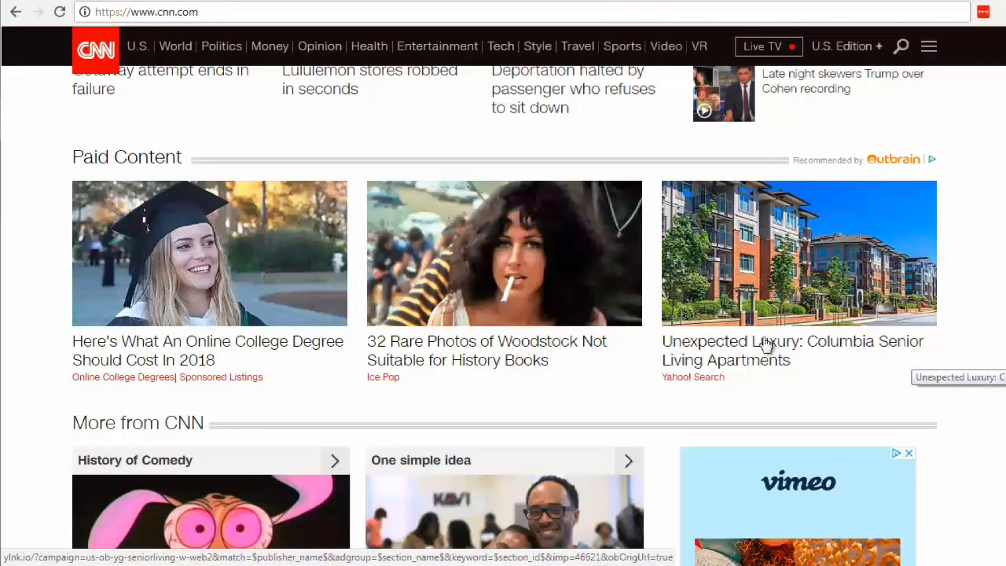
{"action": "left_click", "coordinate": [303, 346]}
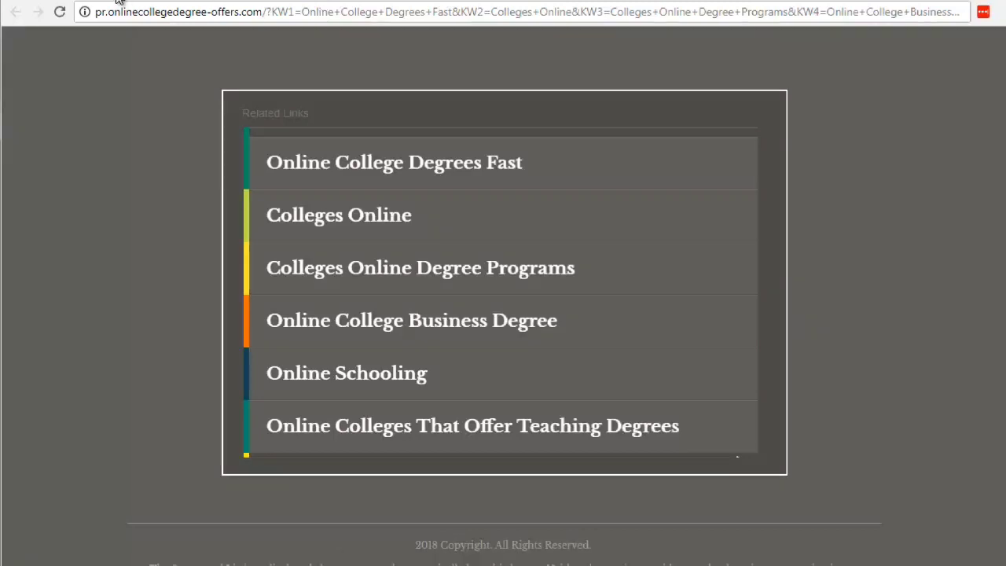
{"action": "key", "text": "ctrl+w"}
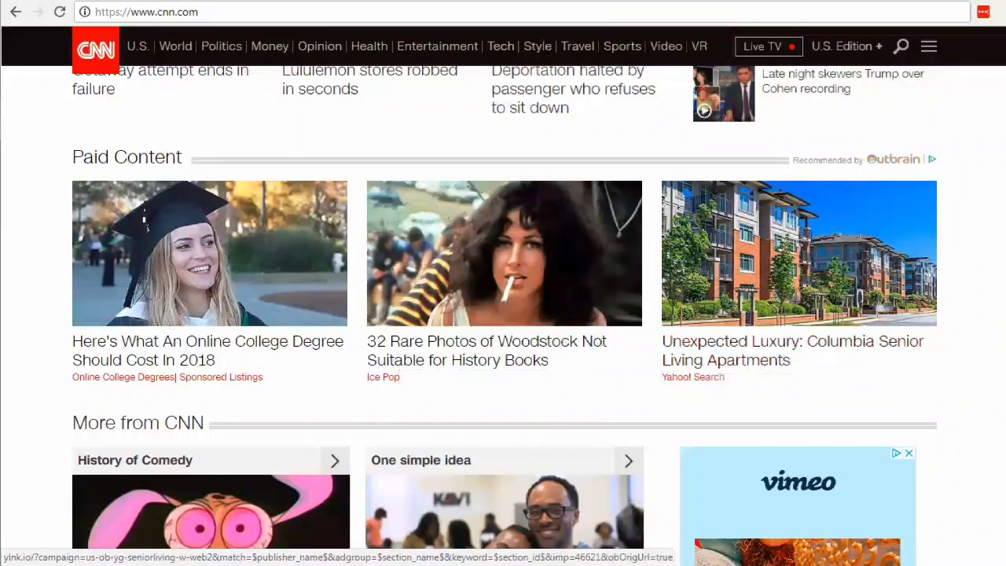
- Find the Paid Partner Content section further down the page and open LendingTree's "How to pay off your house ASAP (It's so simple)"
{"action": "scroll", "coordinate": [503, 315], "scroll_direction": "down", "scroll_amount": 5}
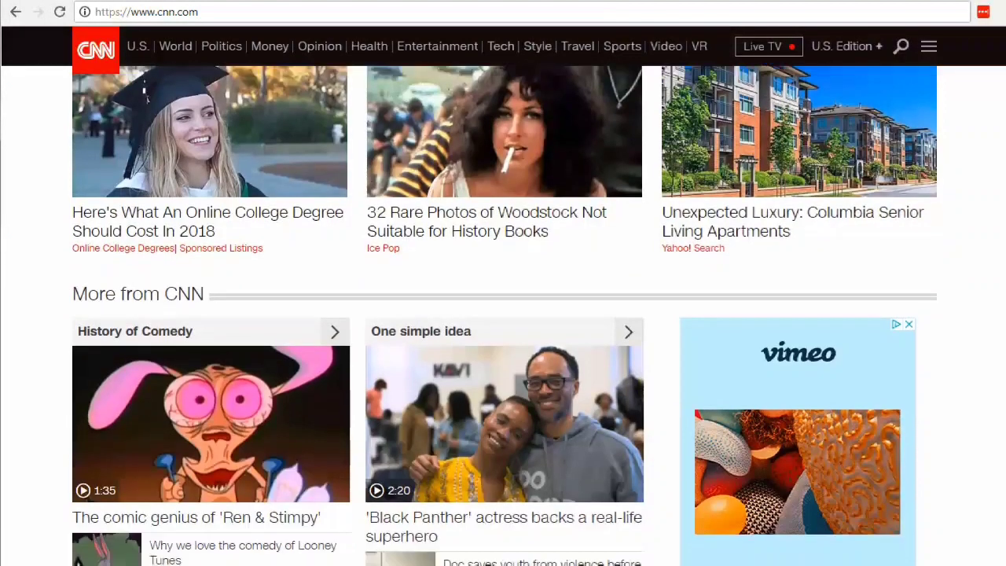
{"action": "scroll", "coordinate": [503, 314], "scroll_direction": "down", "scroll_amount": 5}
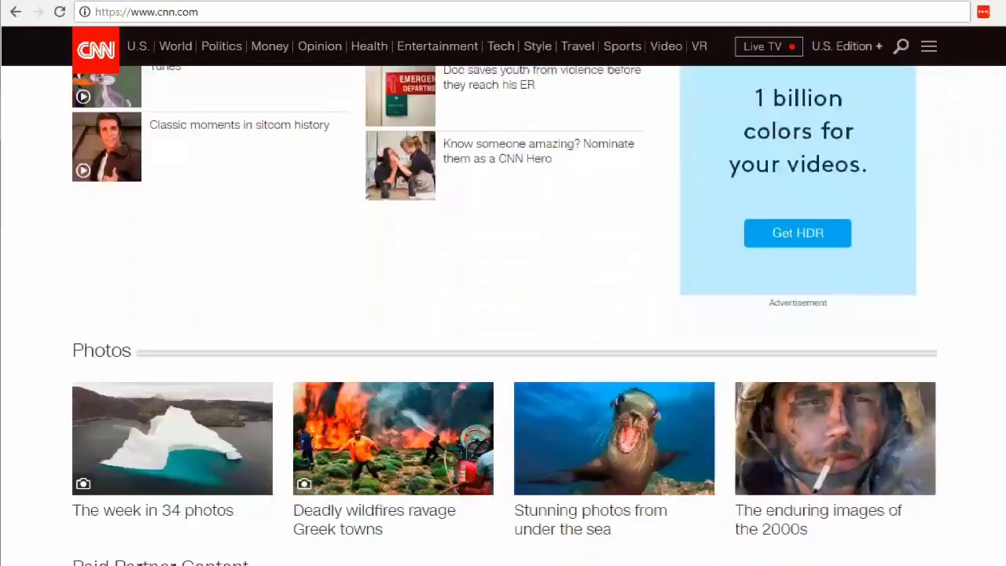
{"action": "scroll", "coordinate": [504, 314], "scroll_direction": "down", "scroll_amount": 1}
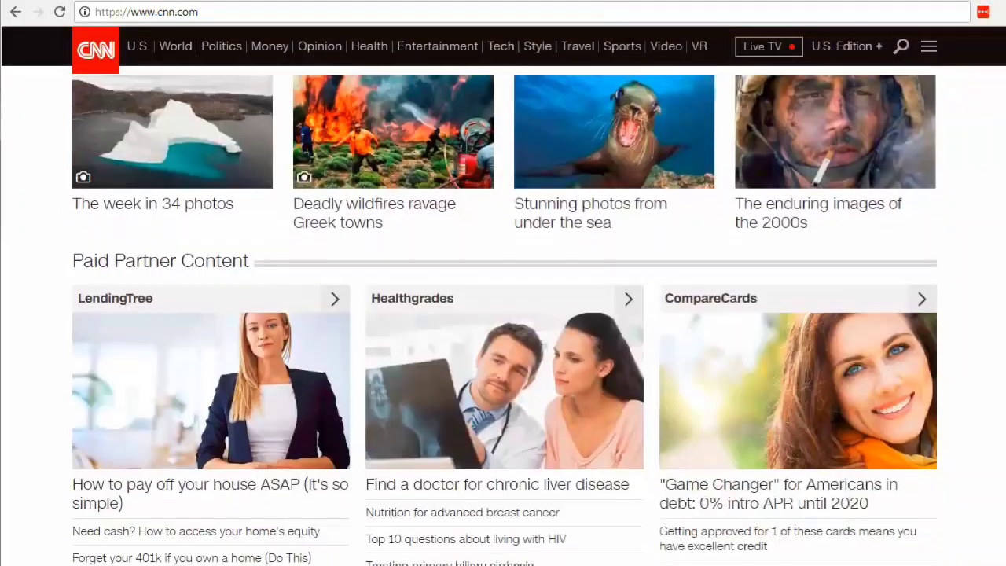
{"action": "scroll", "coordinate": [503, 314], "scroll_direction": "down", "scroll_amount": 1}
{"action": "scroll", "coordinate": [504, 315], "scroll_direction": "down", "scroll_amount": 1}
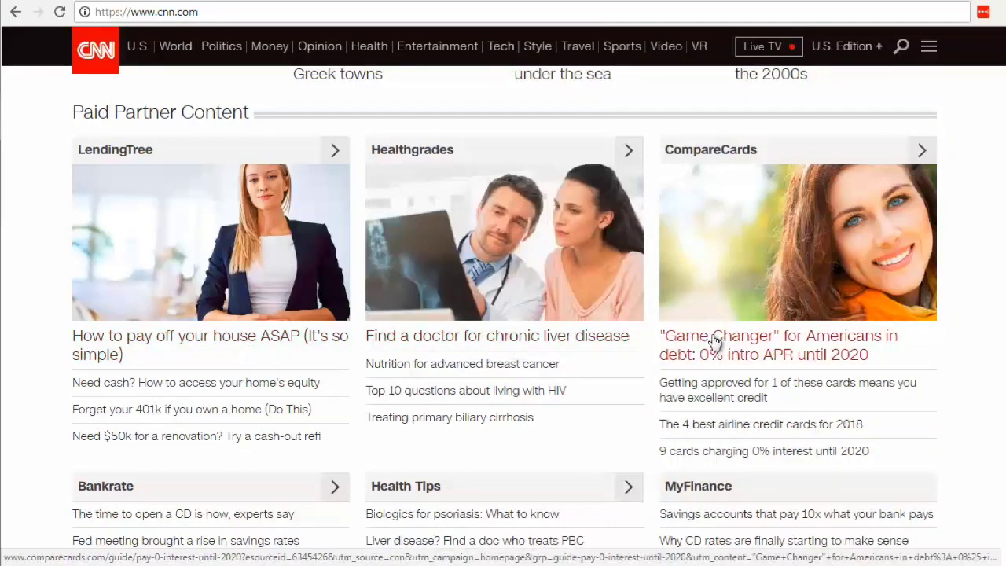
{"action": "left_click", "coordinate": [193, 348]}
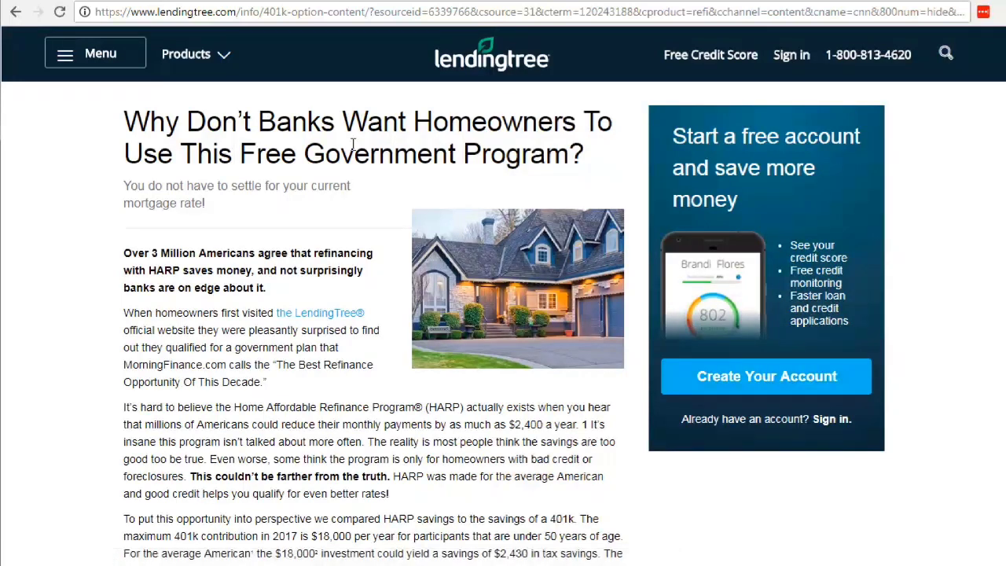
- Enlarge the LendingTree article and read its opening paragraphs through to the Quick Summary and eligibility link
{"action": "mouse_move", "coordinate": [212, 63]}
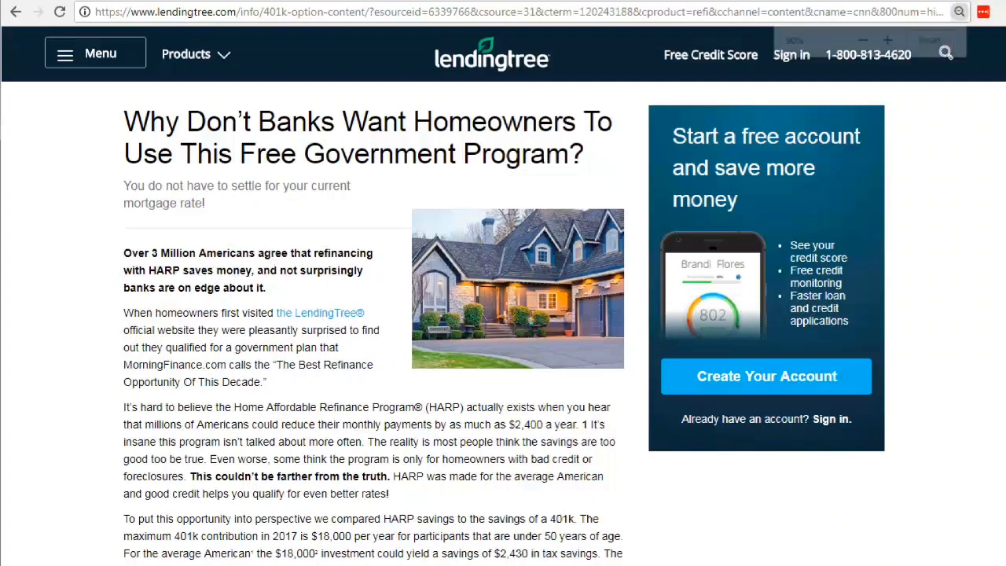
{"action": "key", "text": "ctrl+minus"}
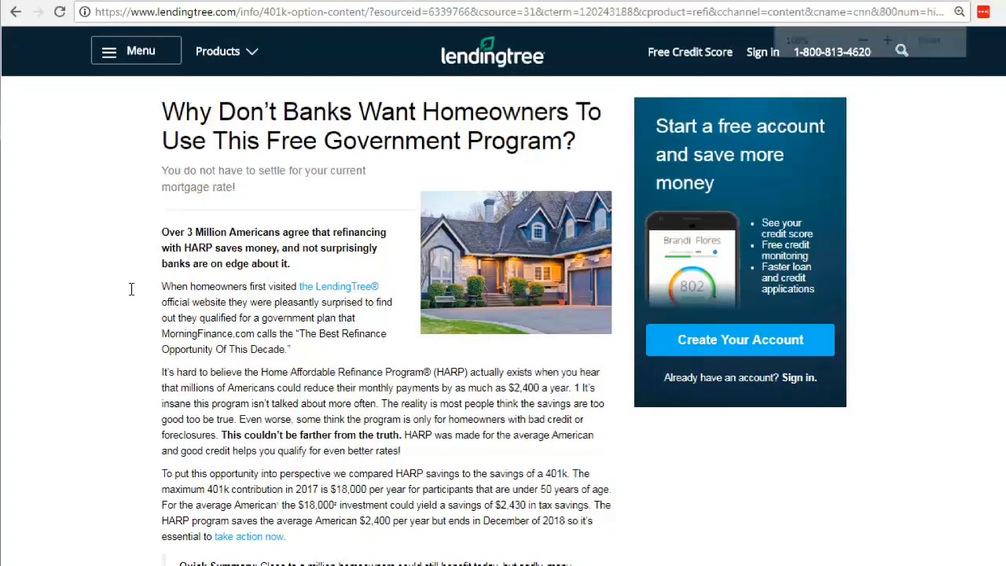
{"action": "key", "text": "ctrl+plus"}
{"action": "key", "text": "ctrl+plus"}
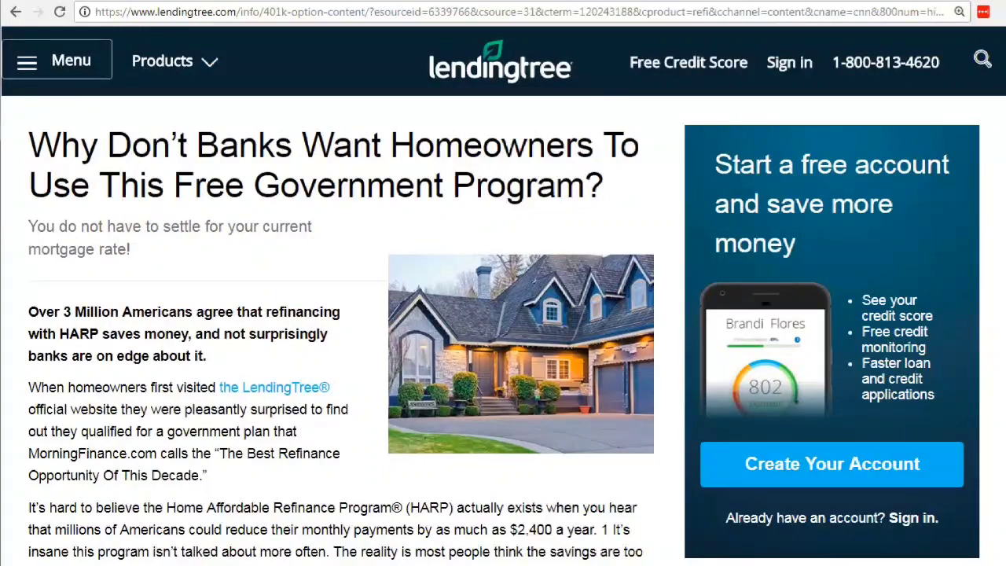
{"action": "scroll", "coordinate": [503, 315], "scroll_direction": "down", "scroll_amount": 3}
{"action": "scroll", "coordinate": [503, 314], "scroll_direction": "down", "scroll_amount": 2}
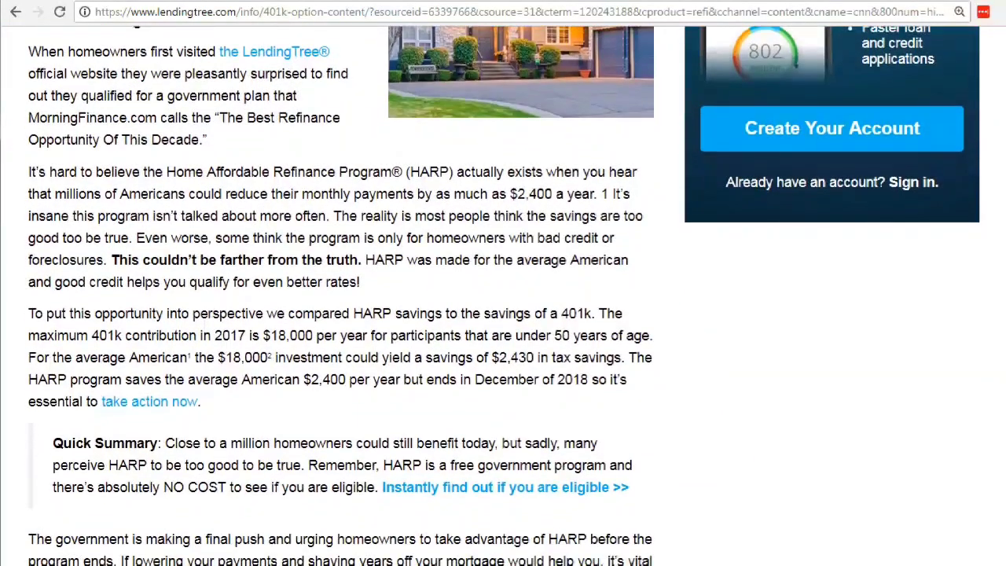
{"action": "scroll", "coordinate": [503, 315], "scroll_direction": "down", "scroll_amount": 5}
{"action": "scroll", "coordinate": [503, 315], "scroll_direction": "down", "scroll_amount": 1}
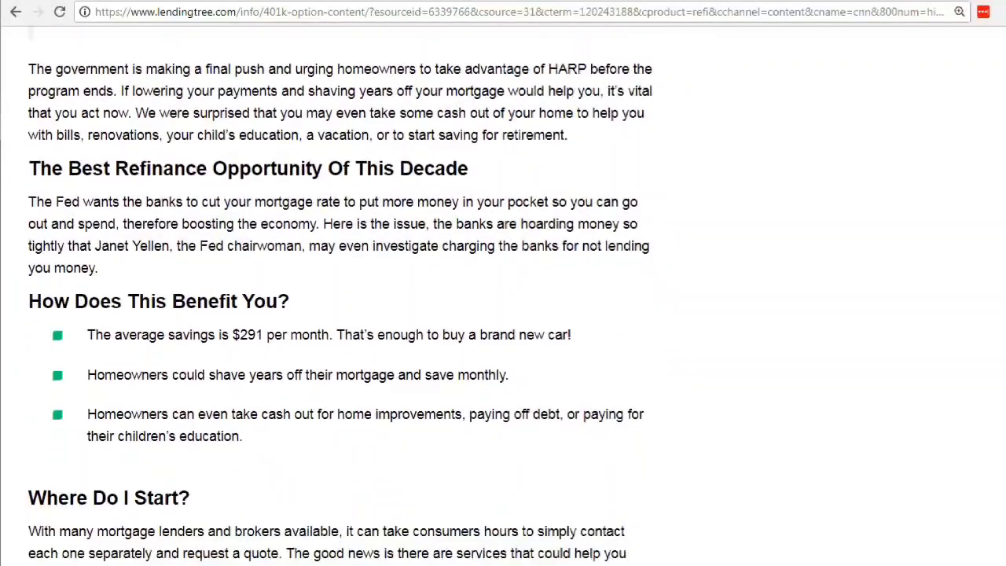
{"action": "scroll", "coordinate": [503, 314], "scroll_direction": "up", "scroll_amount": 2}
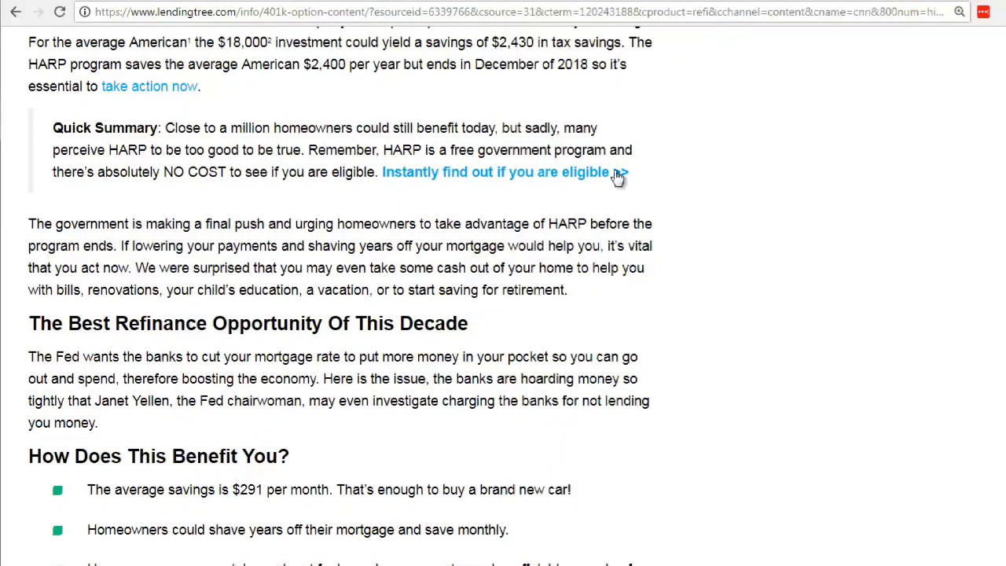
- Read the rest of the article, covering the homeowner benefits, the "Here's How You Do It" steps, the state map and the Free Payment Estimate link
{"action": "scroll", "coordinate": [826, 205], "scroll_direction": "down", "scroll_amount": 3}
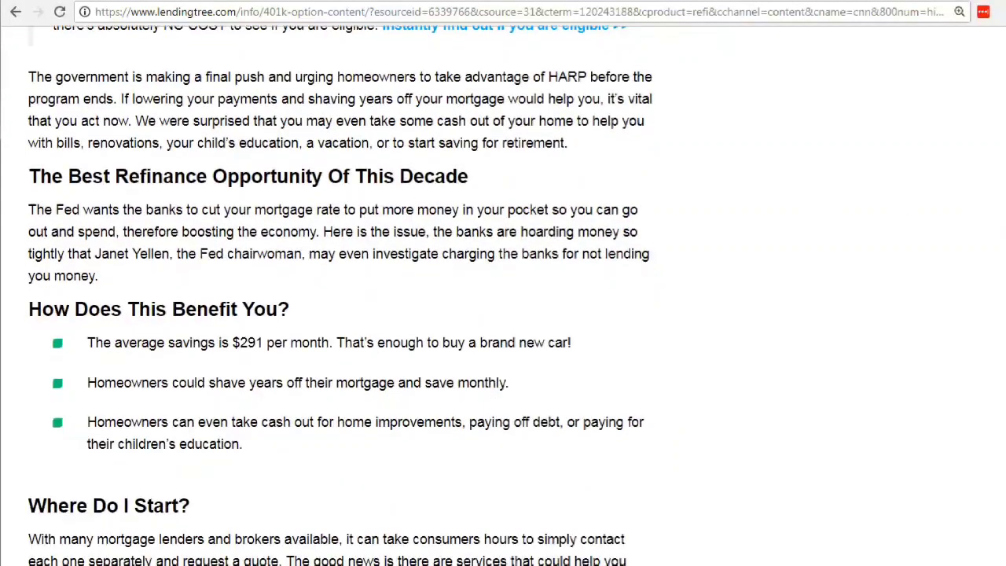
{"action": "scroll", "coordinate": [341, 296], "scroll_direction": "down", "scroll_amount": 3}
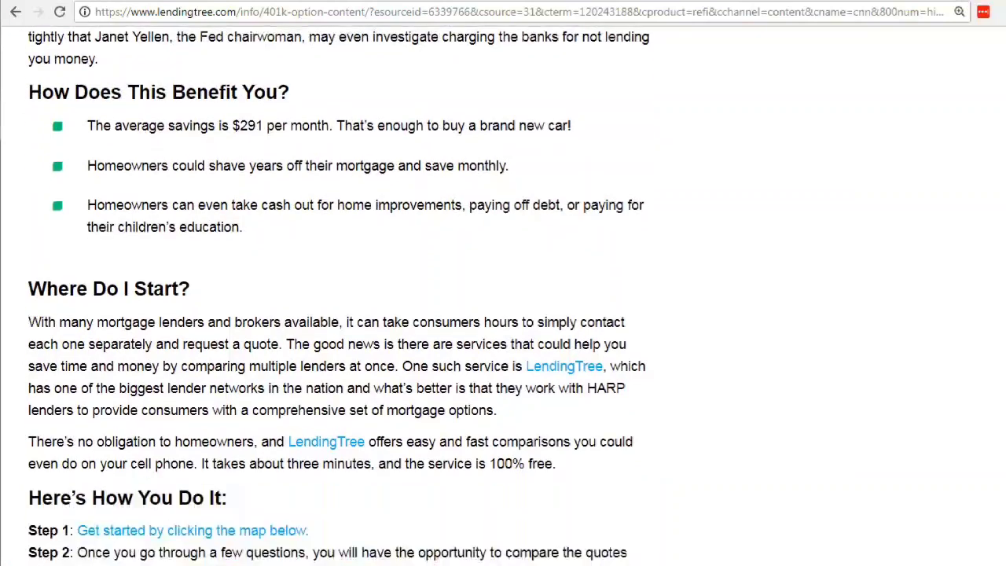
{"action": "scroll", "coordinate": [341, 295], "scroll_direction": "down", "scroll_amount": 4}
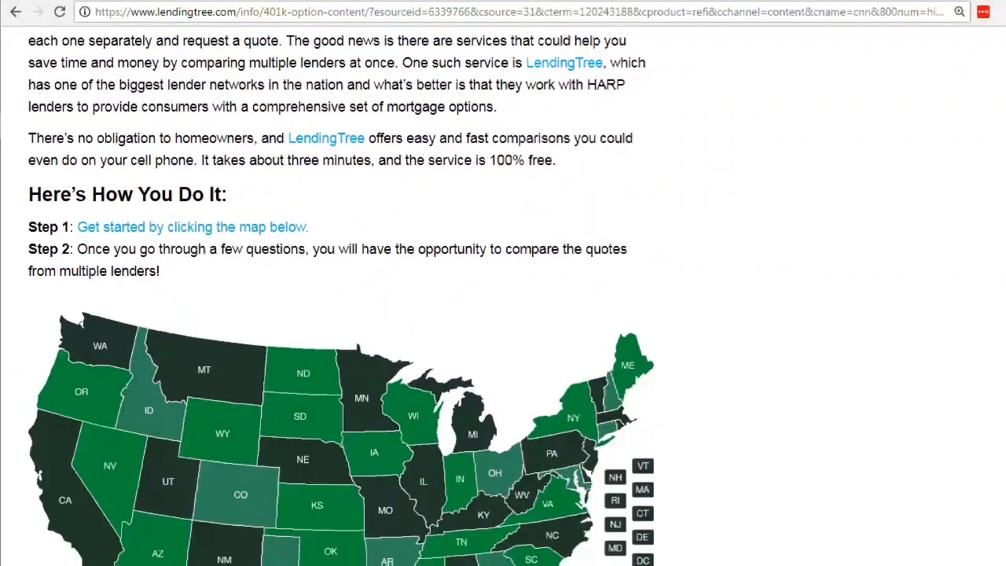
{"action": "scroll", "coordinate": [340, 295], "scroll_direction": "down", "scroll_amount": 2}
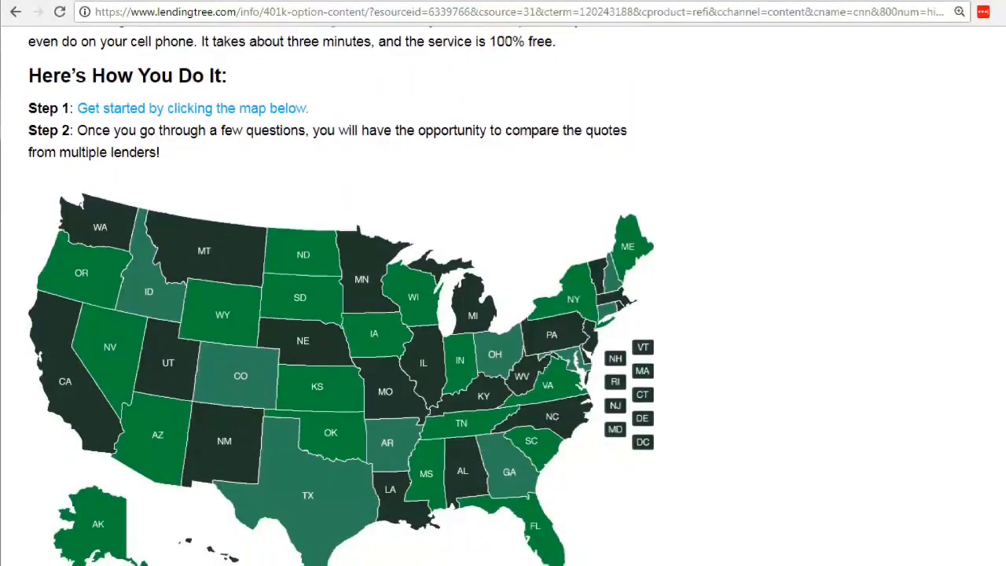
{"action": "scroll", "coordinate": [340, 296], "scroll_direction": "down", "scroll_amount": 1}
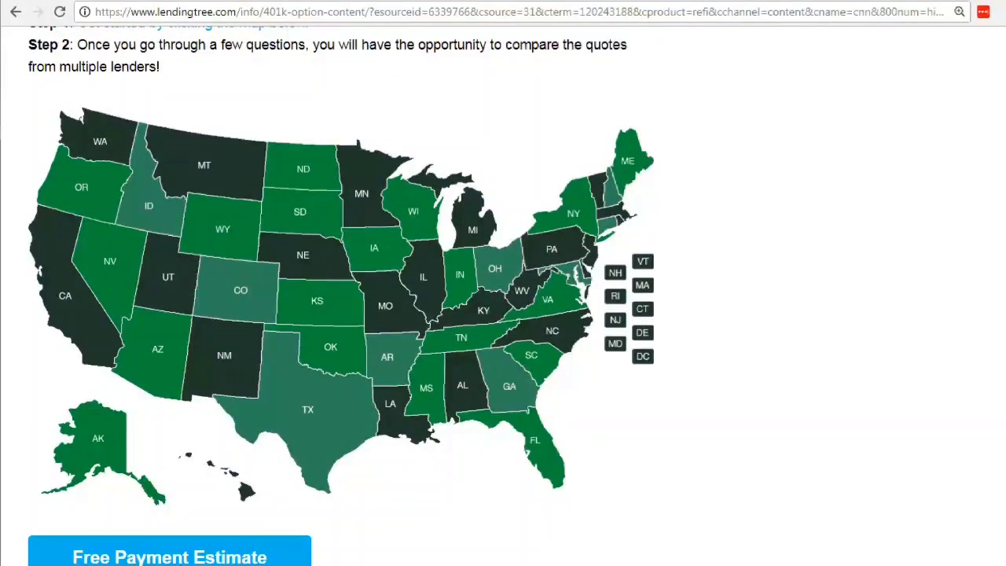
{"action": "scroll", "coordinate": [340, 296], "scroll_direction": "down", "scroll_amount": 2}
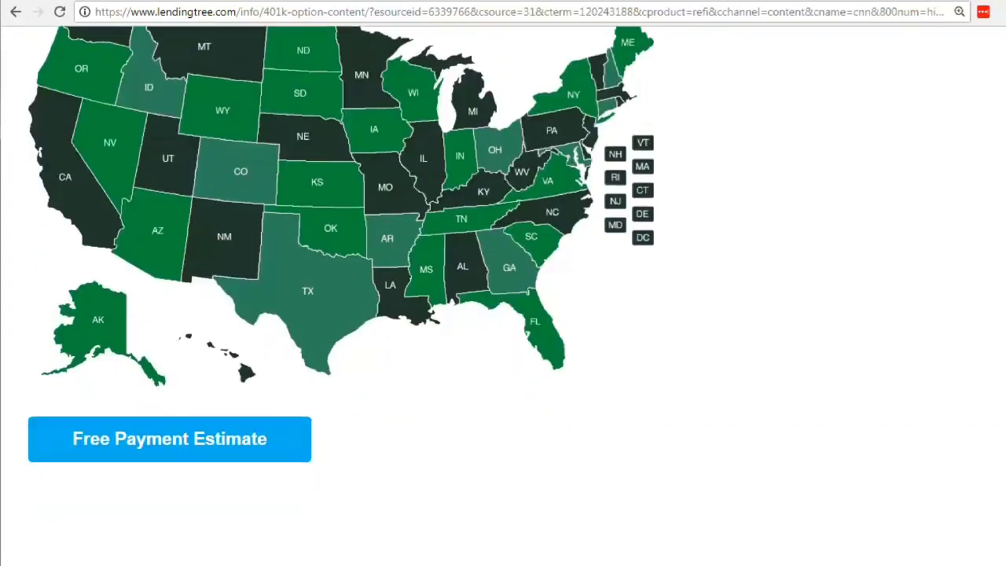
{"action": "scroll", "coordinate": [340, 296], "scroll_direction": "down", "scroll_amount": 2}
{"action": "scroll", "coordinate": [340, 296], "scroll_direction": "up", "scroll_amount": 8}
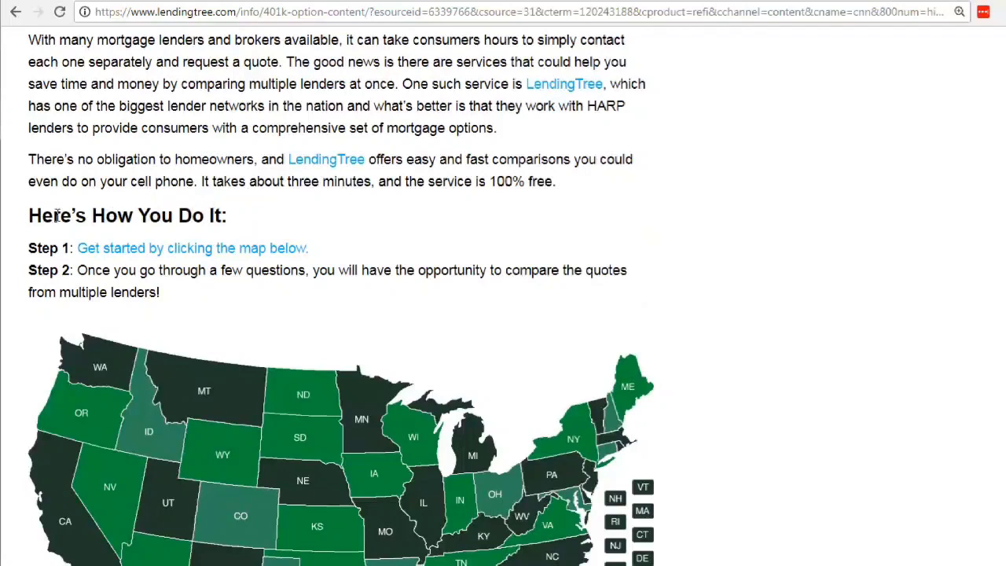
{"action": "left_click_drag", "start_coordinate": [32, 213], "coordinate": [179, 293]}
{"action": "left_click", "coordinate": [179, 292]}
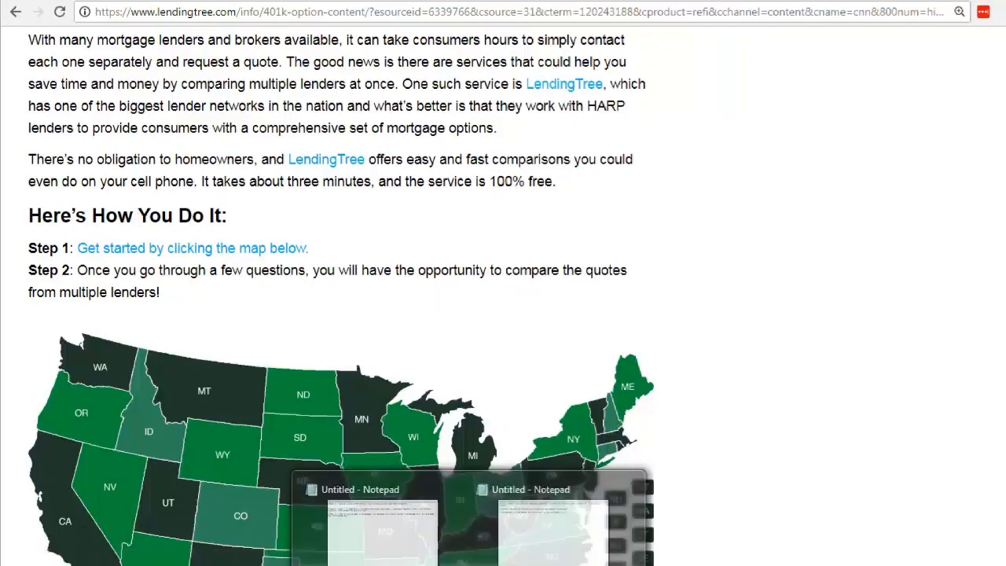
- Switch to the Notepad notes and add the entry "- Mortgage House Pay Off -> Article on (how to find out if you're eligible"
{"action": "left_click", "coordinate": [519, 541]}
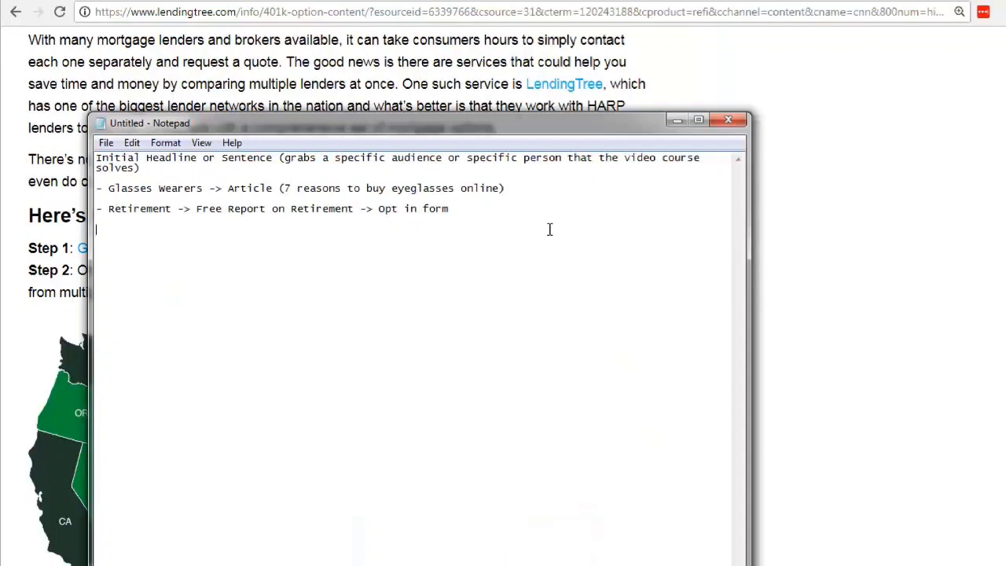
{"action": "type", "text": "- Mortgage House Pay"}
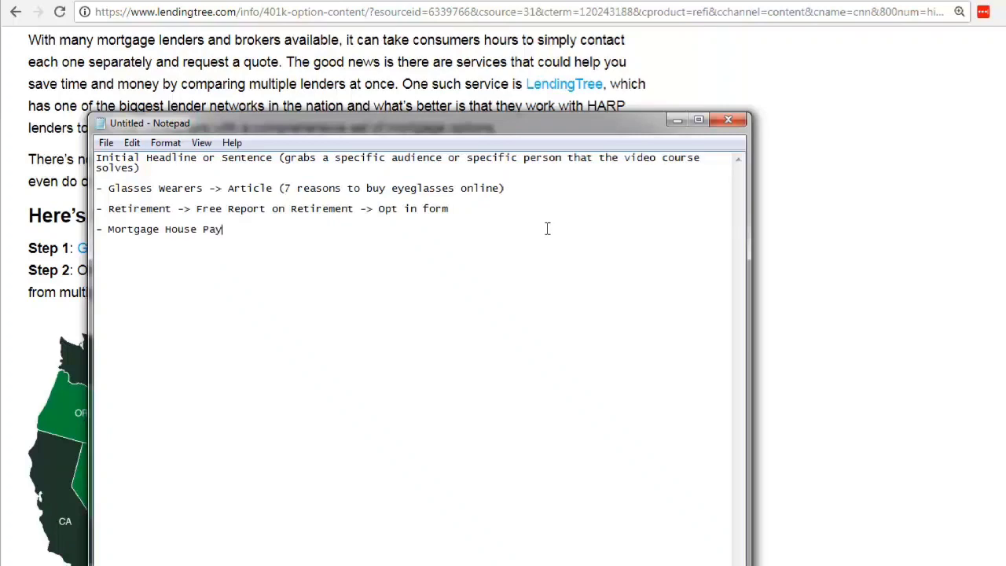
{"action": "type", "text": "ment -"}
{"action": "key", "text": "BackSpace"}
{"action": "key", "text": "BackSpace"}
{"action": "key", "text": "BackSpace"}
{"action": "key", "text": "BackSpace"}
{"action": "key", "text": "BackSpace"}
{"action": "key", "text": "BackSpace"}
{"action": "key", "text": "BackSpace"}
{"action": "type", "text": "Off -> Article on (how "}
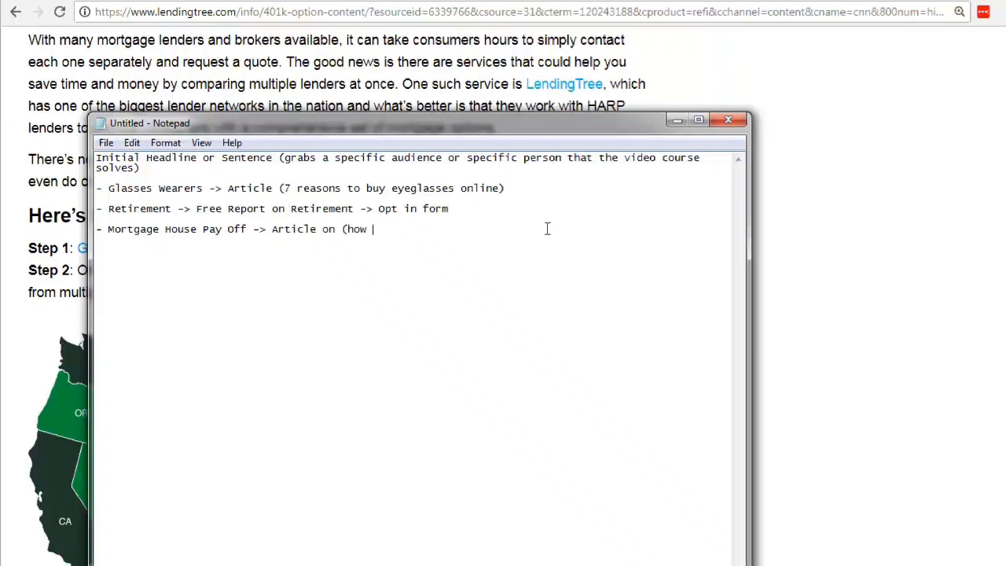
{"action": "type", "text": "to find out if you're eligible"}
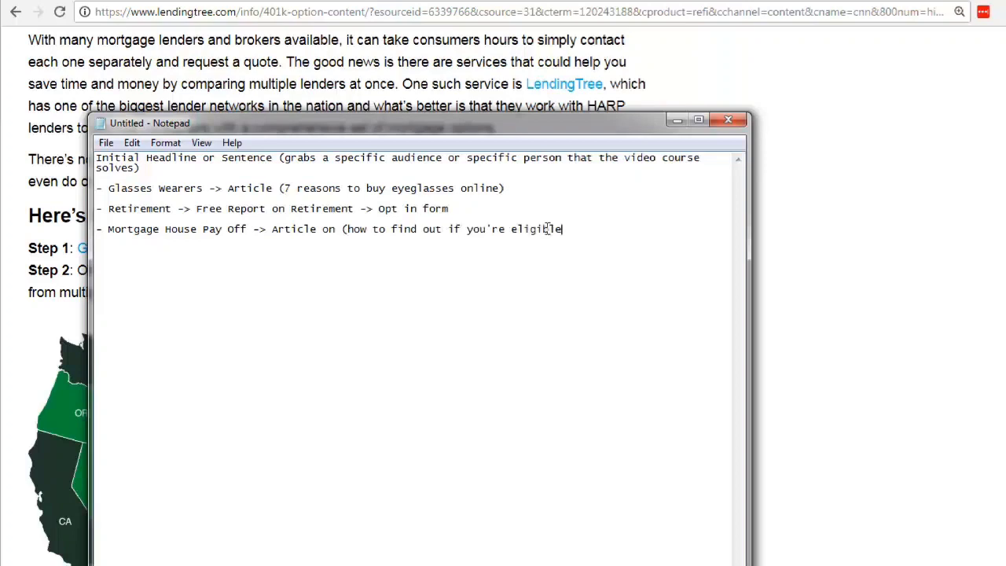
- Complete the mortgage entry with ") -- end of article tells people what to expect"
{"action": "key", "text": "BackSpace"}
{"action": "type", "text": "e) -- end of article tells people w"}
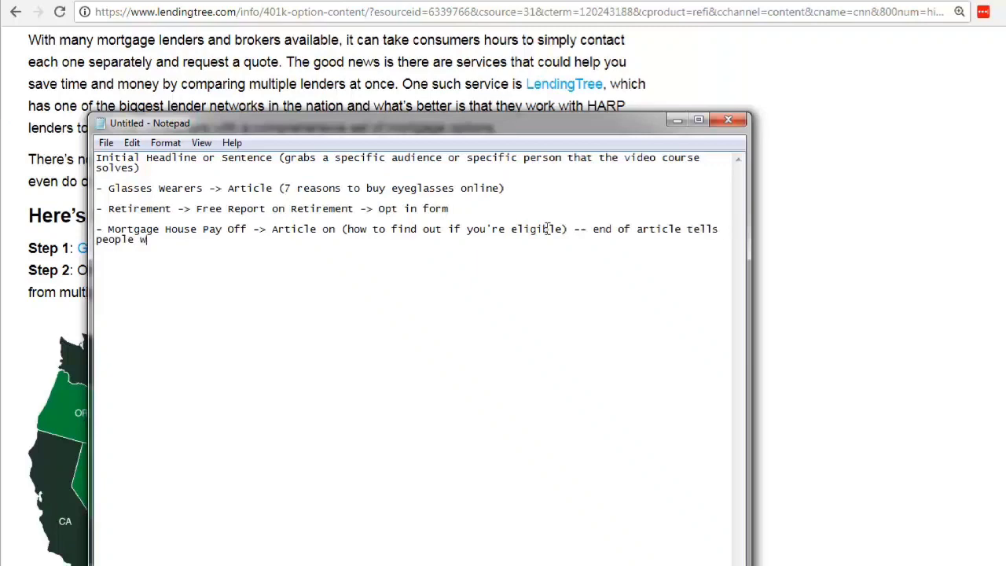
{"action": "type", "text": "ho to"}
{"action": "key", "text": "BackSpace"}
{"action": "key", "text": "BackSpace"}
{"action": "key", "text": "BackSpace"}
{"action": "key", "text": "BackSpace"}
{"action": "key", "text": "BackSpace"}
{"action": "type", "text": "at to expect"}
- Add a "=====" separator line below the mortgage entry, leaving two blank lines above it
{"action": "key", "text": "Return"}
{"action": "key", "text": "Return"}
{"action": "key", "text": "Return"}
{"action": "type", "text": "====="}
{"action": "key", "text": "Return"}
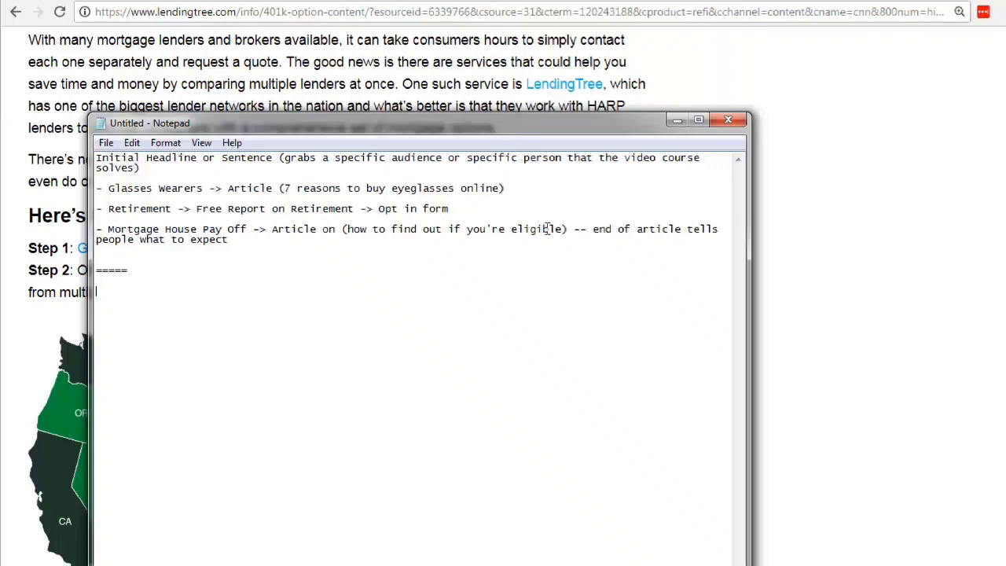
- Add the line "Ad (Ask a question that only and only the audience that you are targeting understands)" below the separator
{"action": "type", "text": "Ad (Ask or a q"}
{"action": "key", "text": "BackSpace"}
{"action": "key", "text": "BackSpace"}
{"action": "key", "text": "BackSpace"}
{"action": "key", "text": "BackSpace"}
{"action": "key", "text": "BackSpace"}
{"action": "key", "text": "BackSpace"}
{"action": "type", "text": "a question that o"}
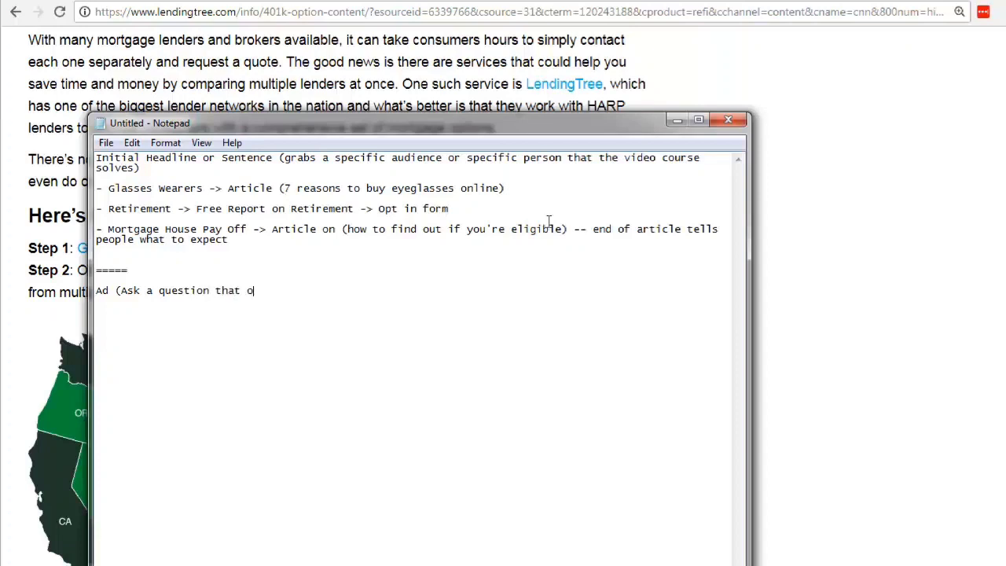
{"action": "type", "text": "nly and only the audience"}
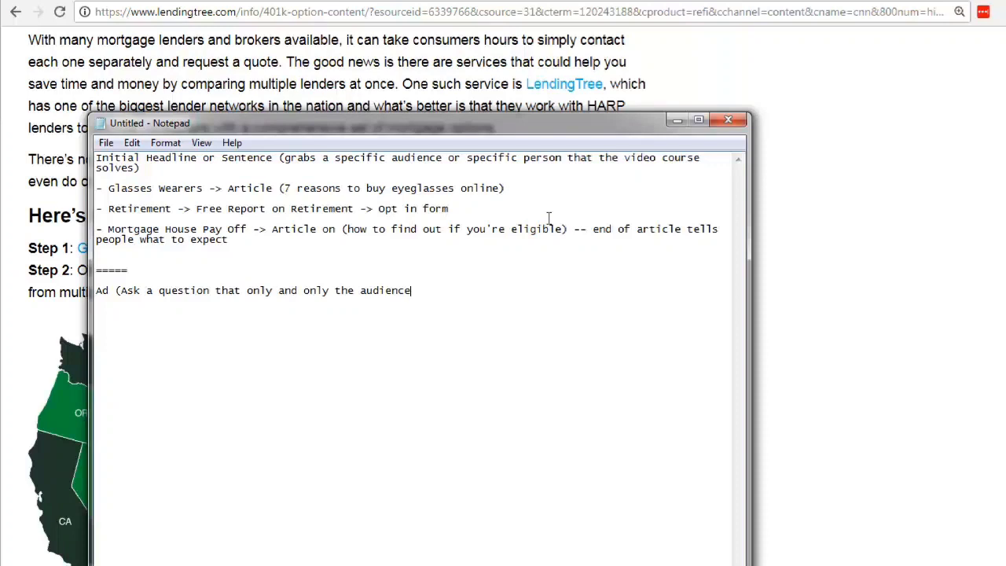
{"action": "type", "text": " that you are targeteing "}
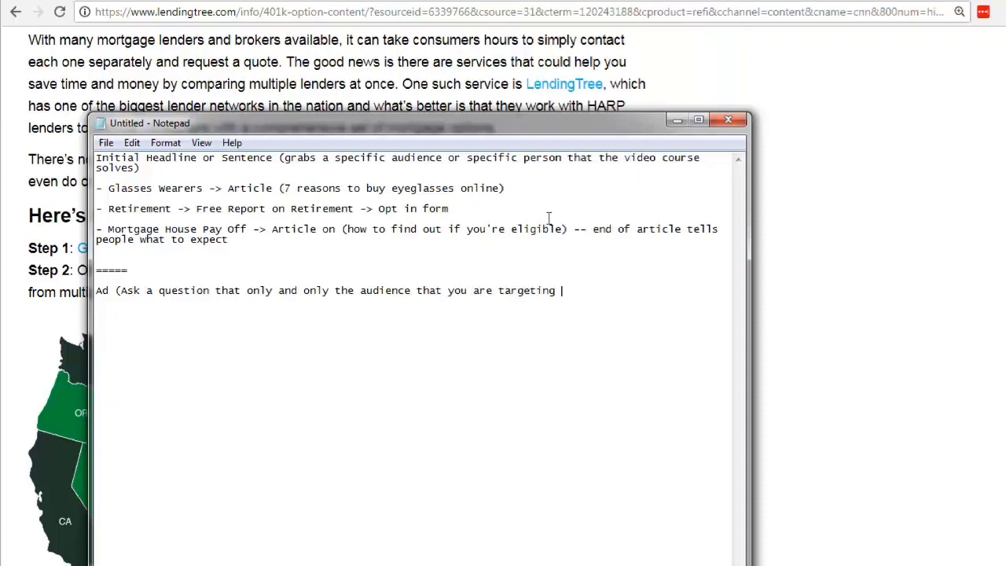
{"action": "type", "text": "understands)"}
- Move the parenthesised question note off the "Ad" line into its own "- " bullet, with a blank line between them
{"action": "key", "text": "Return"}
{"action": "key", "text": "ctrl+Right"}
{"action": "key", "text": "Return"}
{"action": "type", "text": "- "}
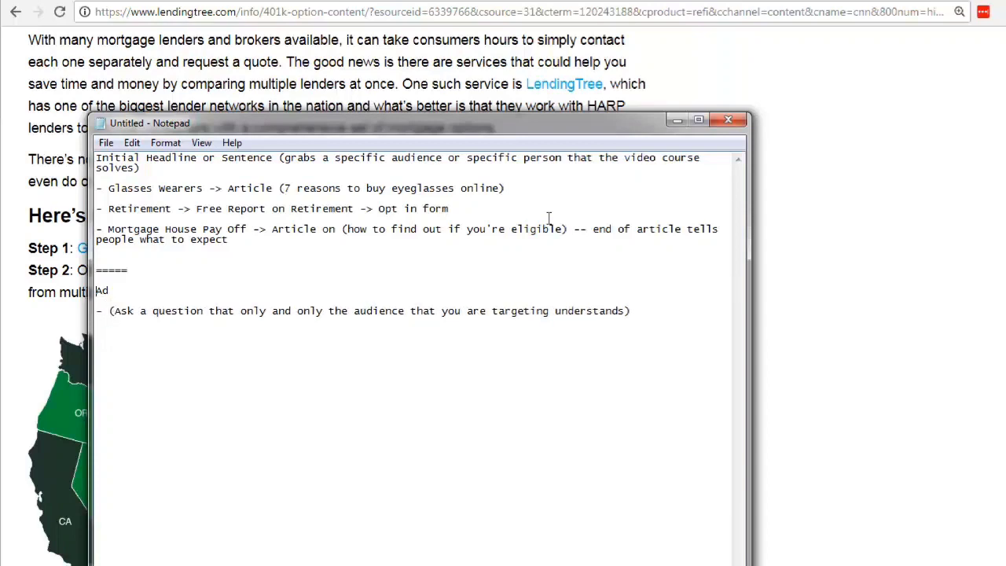
- Expand the "Ad" line to "Step 1 - Ad - Figure out a headline or a Hook"
{"action": "type", "text": "Step 1 - F"}
{"action": "key", "text": "BackSpace"}
{"action": "key", "text": "End"}
{"action": "type", "text": "- Figure out a he"}
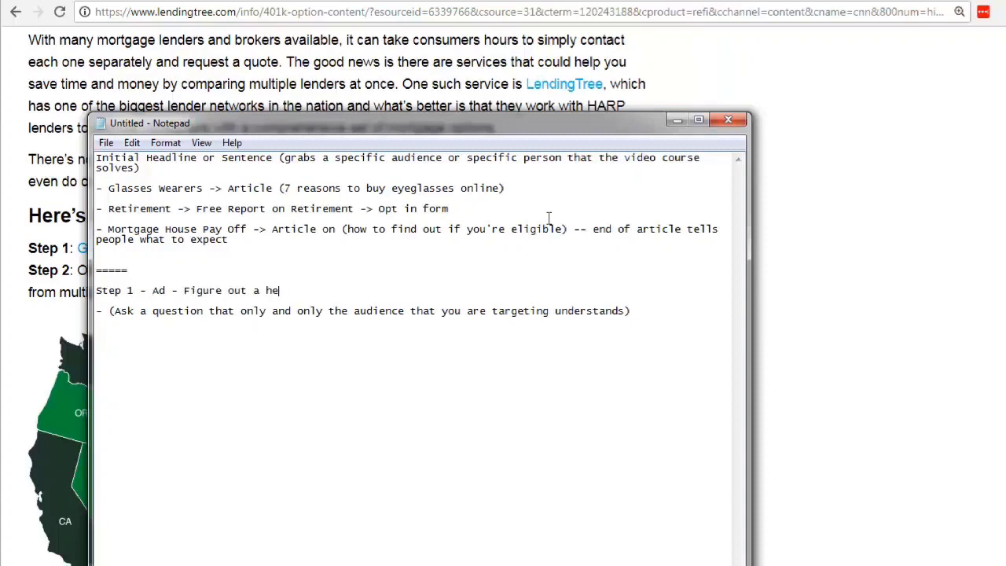
{"action": "type", "text": "adline or a Hook"}
- Add the bullet "- Calling out your prospects" directly below the question bullet under Step 1
{"action": "key", "text": "Down"}
{"action": "key", "text": "Down"}
{"action": "key", "text": "Down"}
{"action": "type", "text": "- Calling out your prospec"}
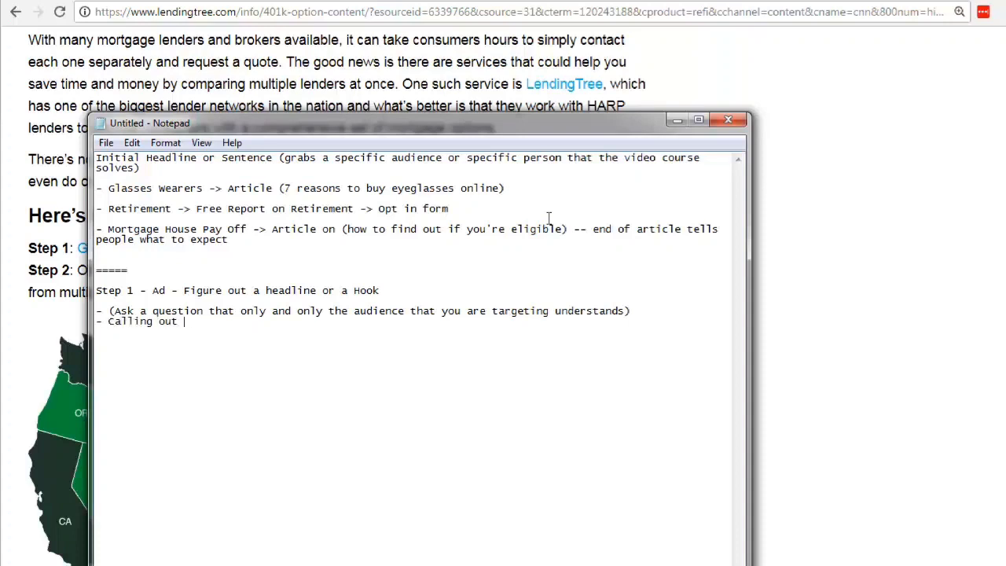
{"action": "type", "text": "ts"}
- Add the line "Step 2 - Article (Lead Magnet)" below the Step 1 bullets, leaving two blank lines above it
{"action": "key", "text": "Return"}
{"action": "key", "text": "Return"}
{"action": "key", "text": "Return"}
{"action": "type", "text": "Step 2 -"}
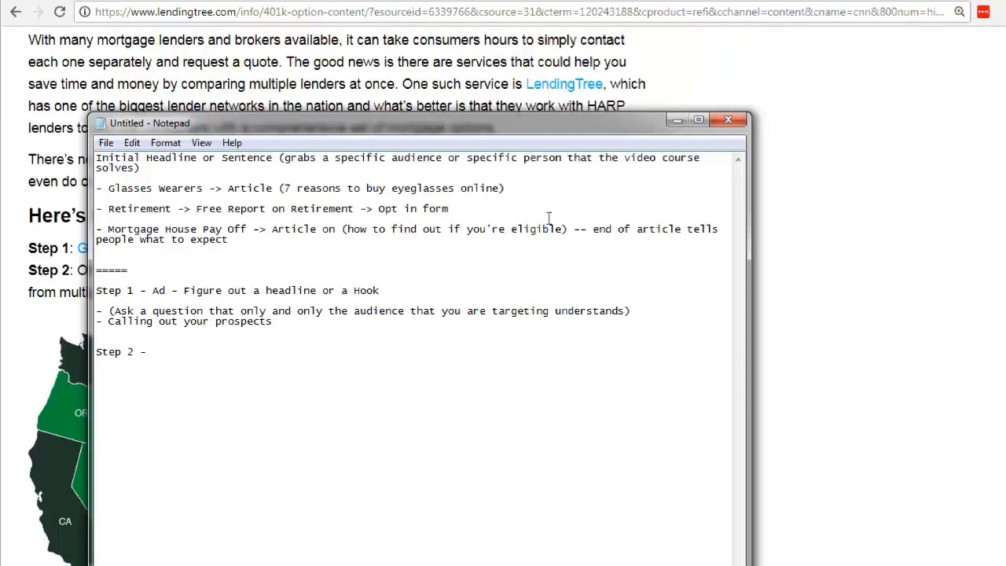
{"action": "type", "text": " Article (Lead Magnet)"}
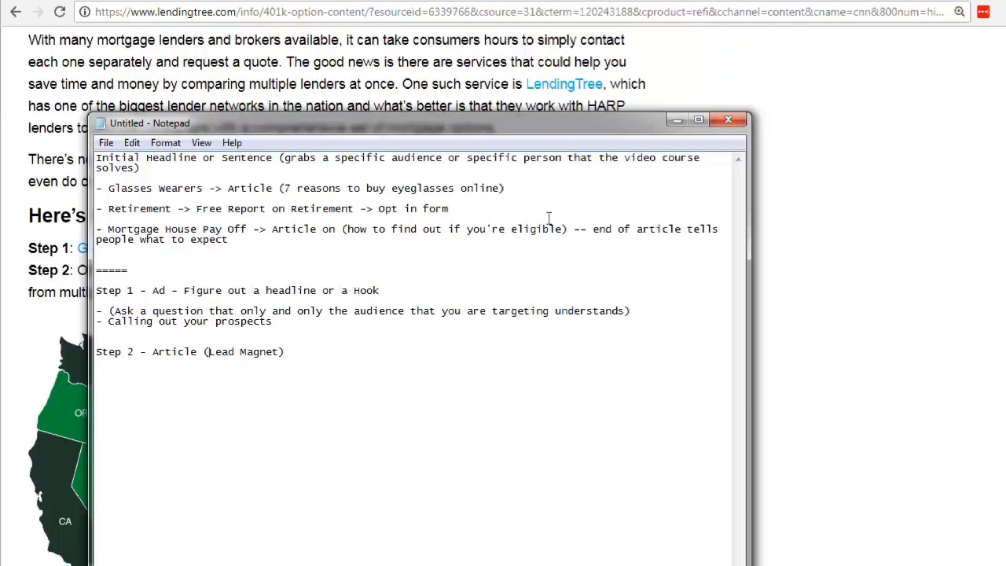
- Split "(Lead Magnet)" off the Step 2 line into its own line reading "Step 3 -> Free (Lead Magnet)"
{"action": "key", "text": "Left"}
{"action": "key", "text": "Left"}
{"action": "key", "text": "Left"}
{"action": "key", "text": "Return"}
{"action": "key", "text": "Return"}
{"action": "type", "text": "Step 2 -"}
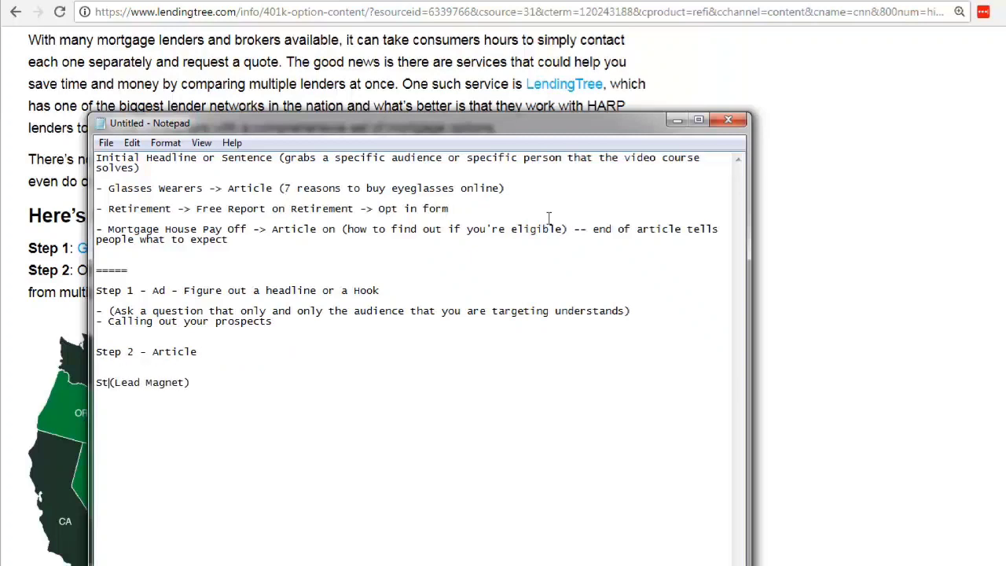
{"action": "key", "text": "BackSpace"}
{"action": "key", "text": "BackSpace"}
{"action": "key", "text": "BackSpace"}
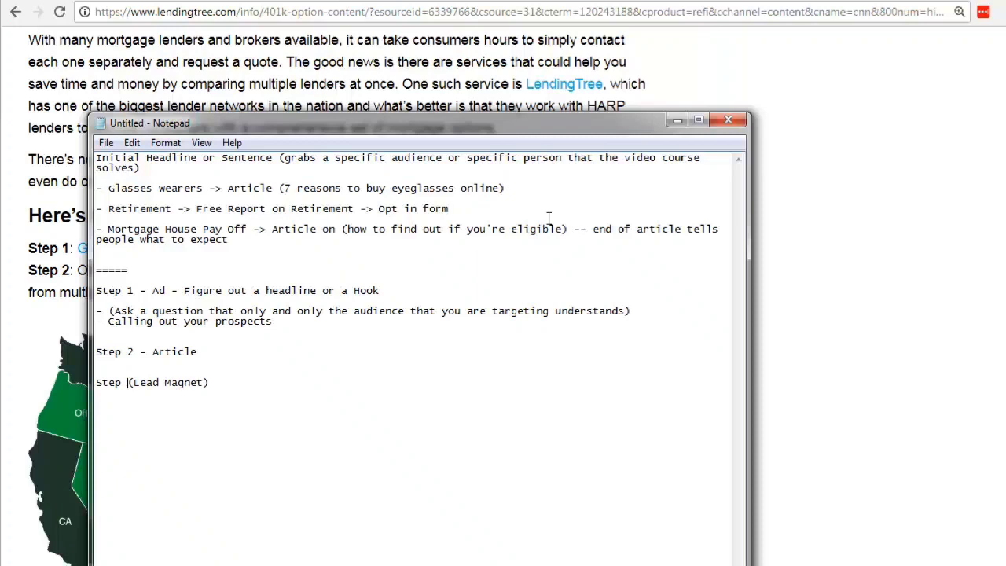
{"action": "type", "text": "3 "}
{"action": "type", "text": "-> F"}
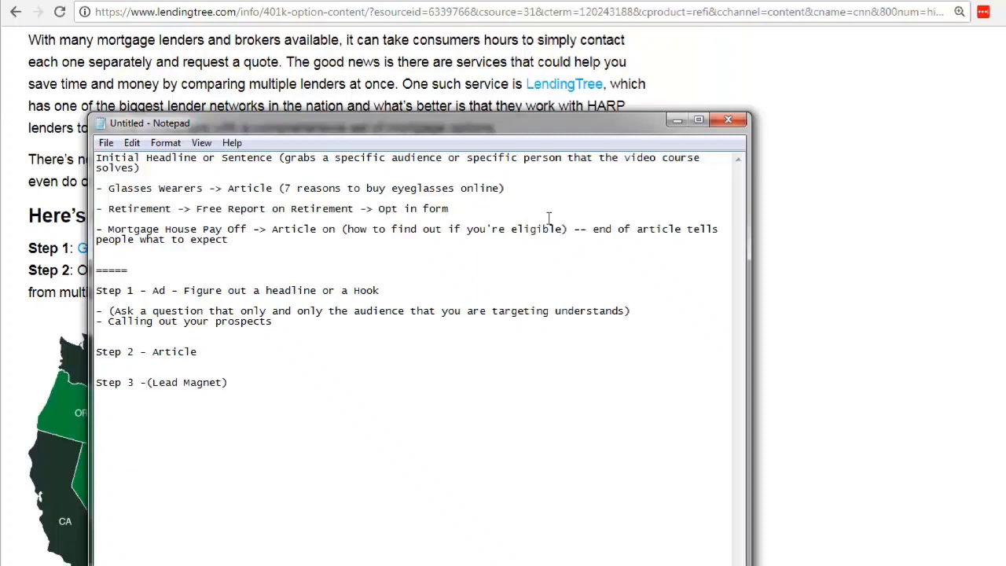
{"action": "type", "text": "ree"}
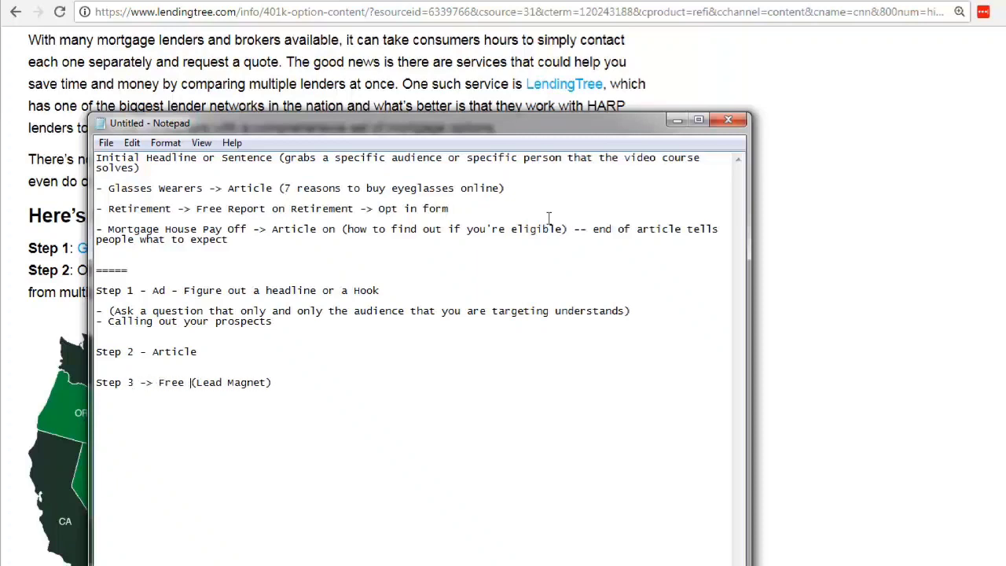
- Change the Step 2 line to "Step 2 - Free Article to warm them up." and select that line
{"action": "key", "text": "Up"}
{"action": "type", "text": "Free Article to warm them up."}
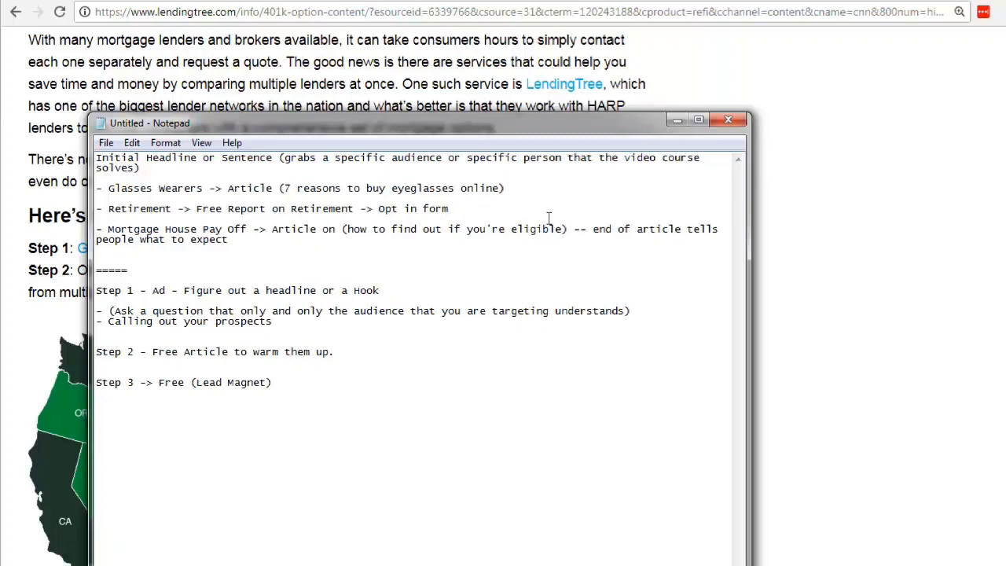
{"action": "key", "text": "Down"}
{"action": "key", "text": "Up"}
{"action": "key", "text": "Up"}
{"action": "key", "text": "Up"}
{"action": "key", "text": "Down"}
{"action": "key", "text": "Down"}
{"action": "key", "text": "Down"}
{"action": "key", "text": "shift+Down"}
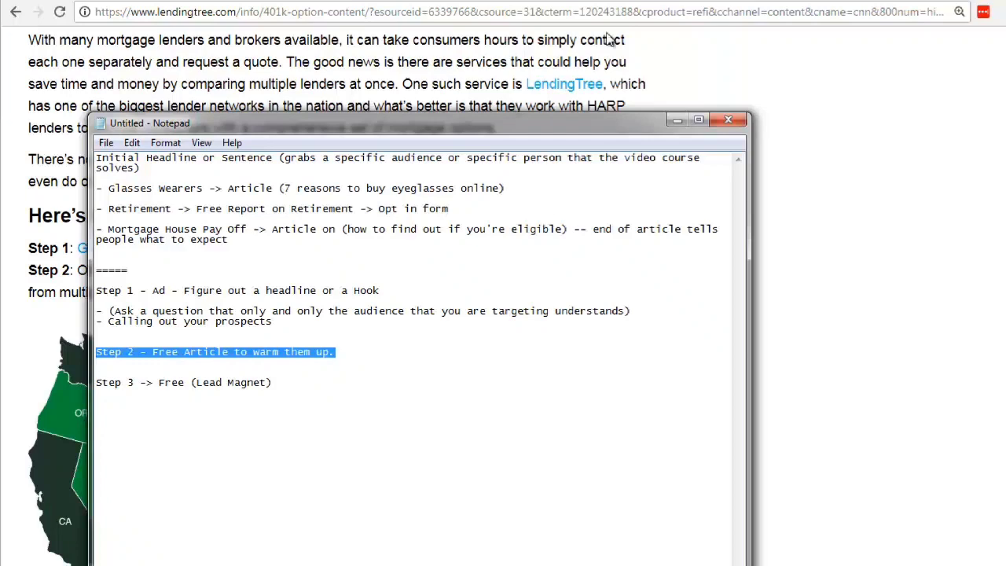
- Switch to the LendingTree article in the browser and review its headline and opening paragraphs as a free-article example
{"action": "key", "text": "alt+Tab"}
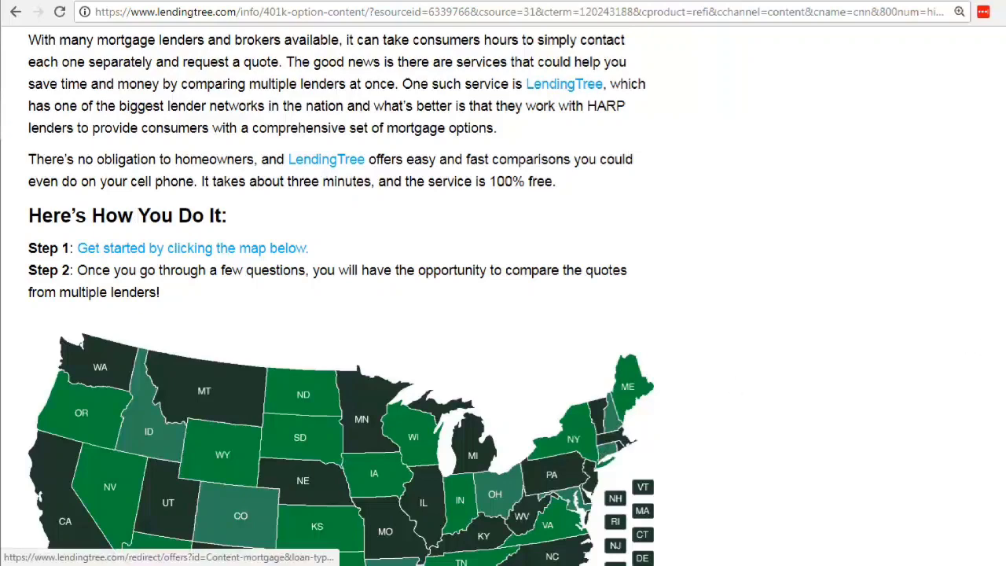
{"action": "left_click", "coordinate": [529, 547]}
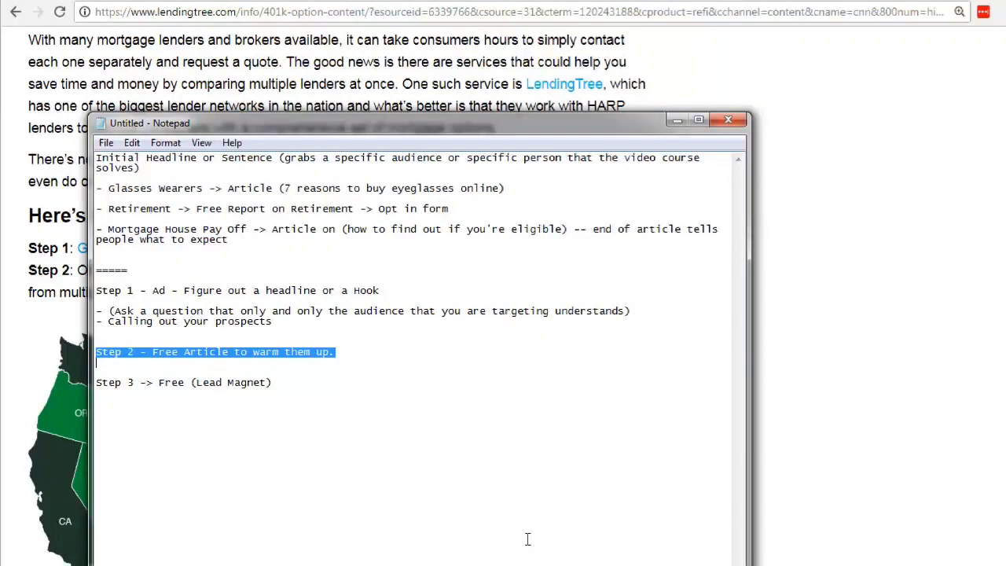
{"action": "left_click", "coordinate": [883, 411]}
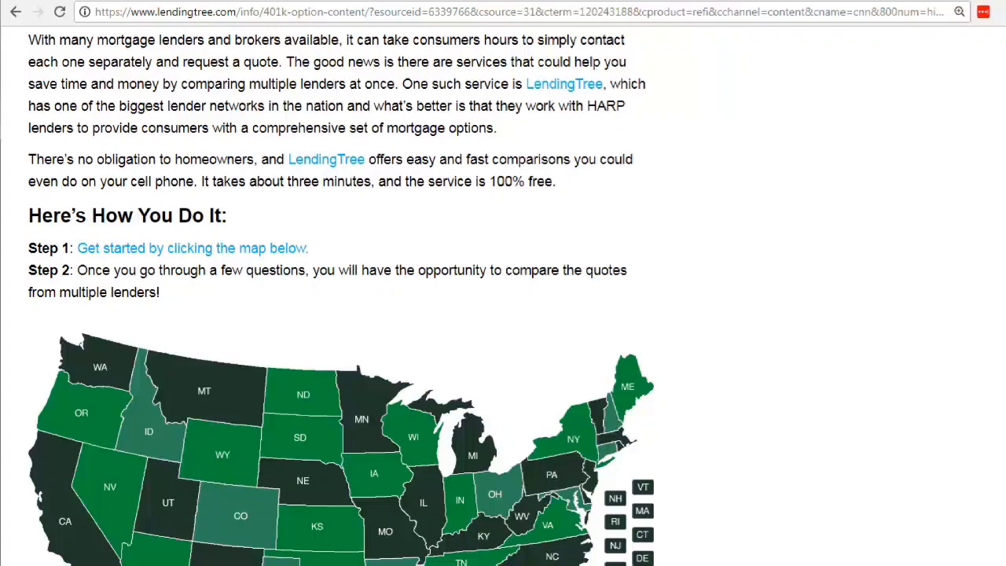
{"action": "left_click_drag", "start_coordinate": [1002, 378], "coordinate": [1002, 88]}
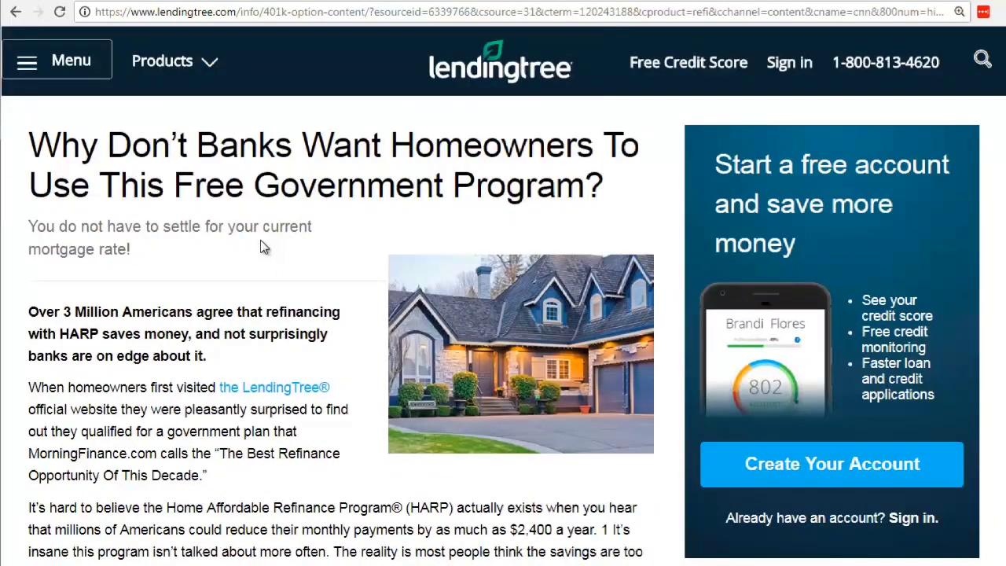
{"action": "left_click_drag", "start_coordinate": [262, 258], "coordinate": [265, 310]}
{"action": "left_click", "coordinate": [265, 311]}
- Return to the Notepad notes, clear the selection on the Step 2 line, review the three steps and minimize the notes
{"action": "mouse_move", "coordinate": [468, 565]}
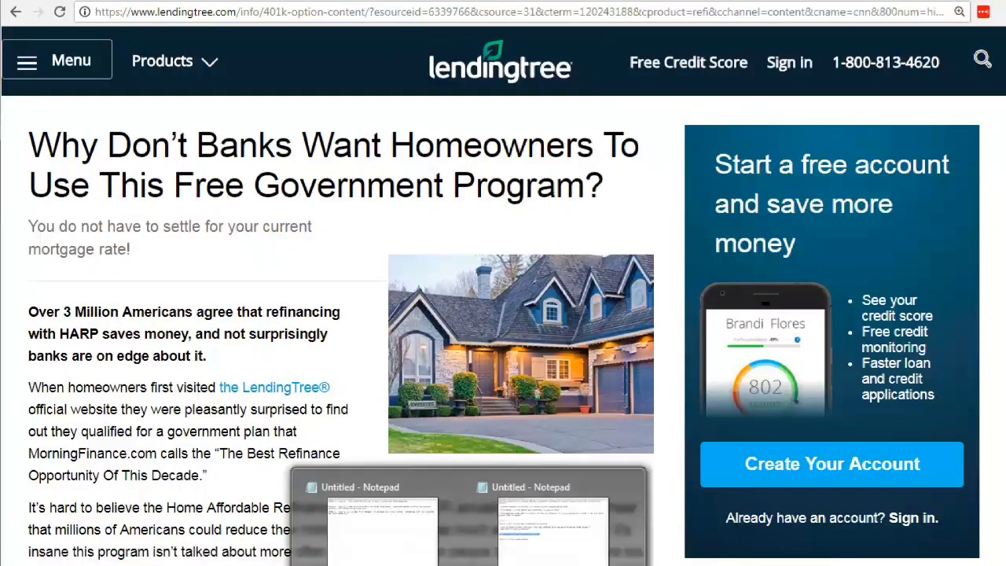
{"action": "left_click", "coordinate": [534, 541]}
{"action": "left_click", "coordinate": [415, 397]}
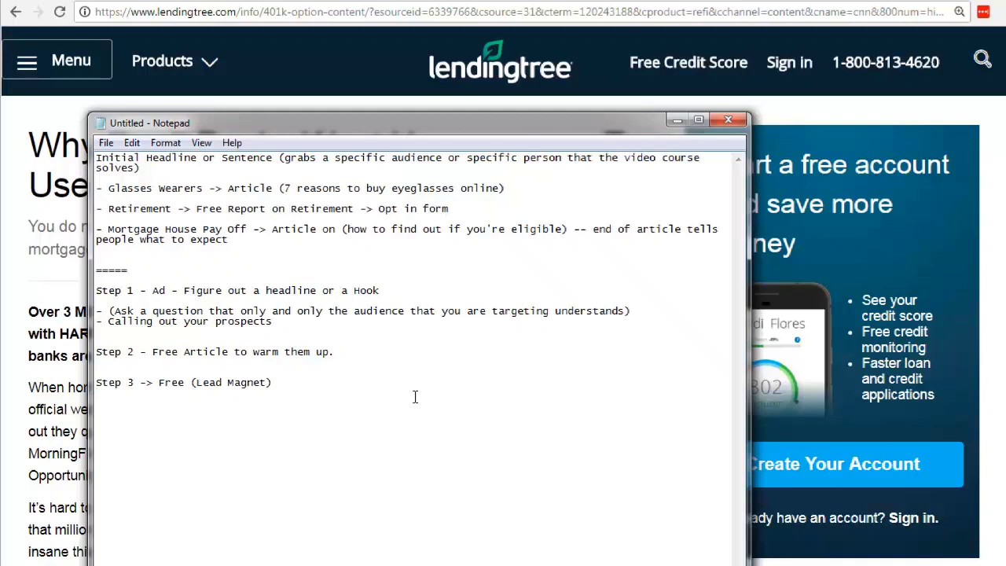
{"action": "left_click", "coordinate": [677, 120]}
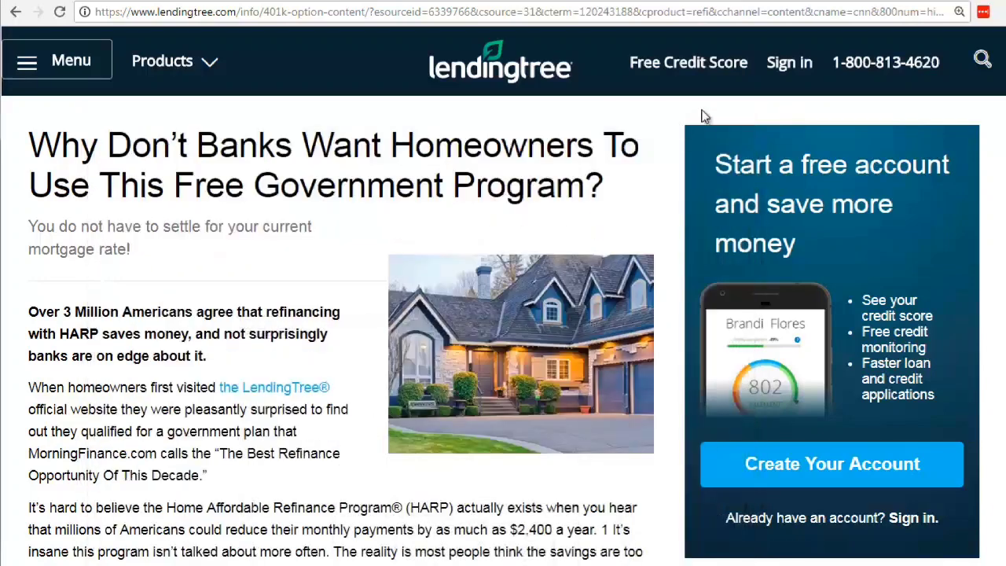
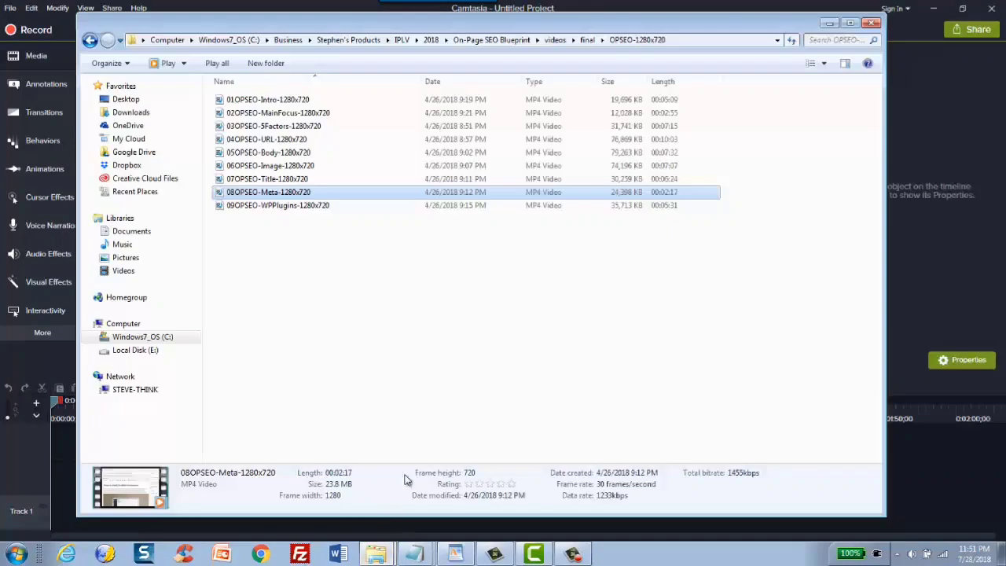
- Import all nine OPSEO MP4 videos from the OPSEO-1280x720 folder into Camtasia's Media Bin and minimize the folder window
{"action": "left_click_drag", "start_coordinate": [340, 26], "coordinate": [1005, 77]}
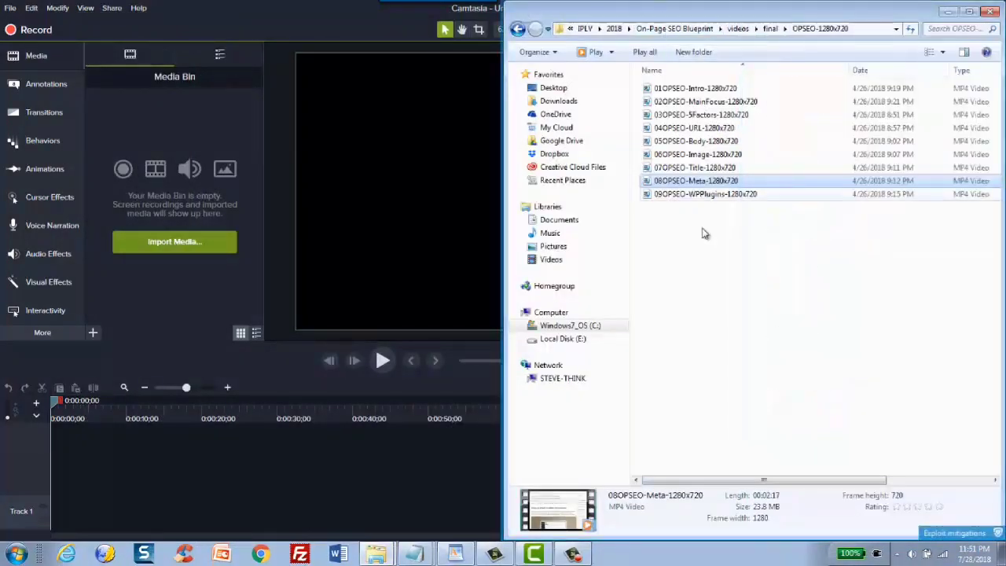
{"action": "left_click_drag", "start_coordinate": [708, 267], "coordinate": [646, 83]}
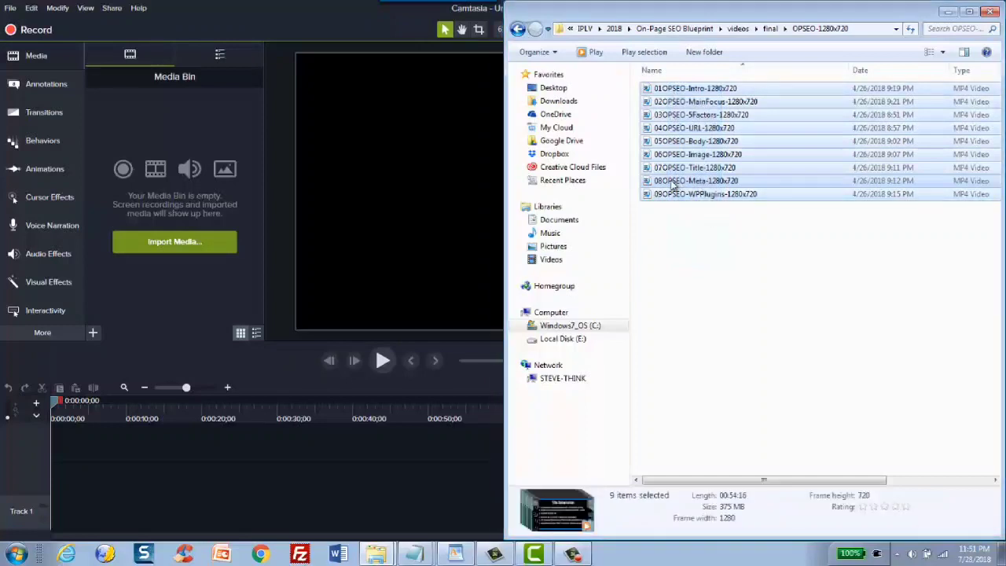
{"action": "left_click_drag", "start_coordinate": [697, 133], "coordinate": [252, 189]}
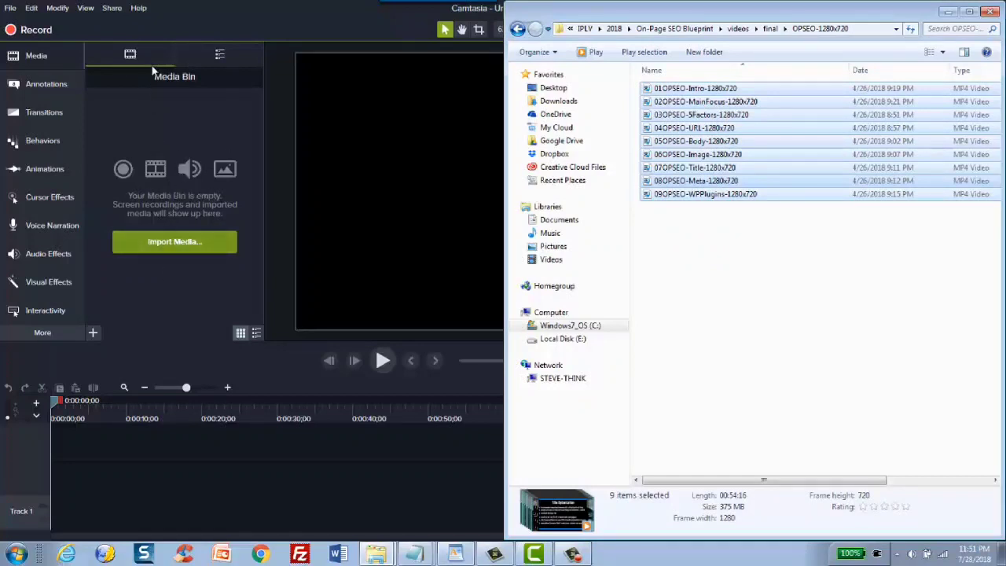
{"action": "left_click_drag", "start_coordinate": [707, 168], "coordinate": [198, 192]}
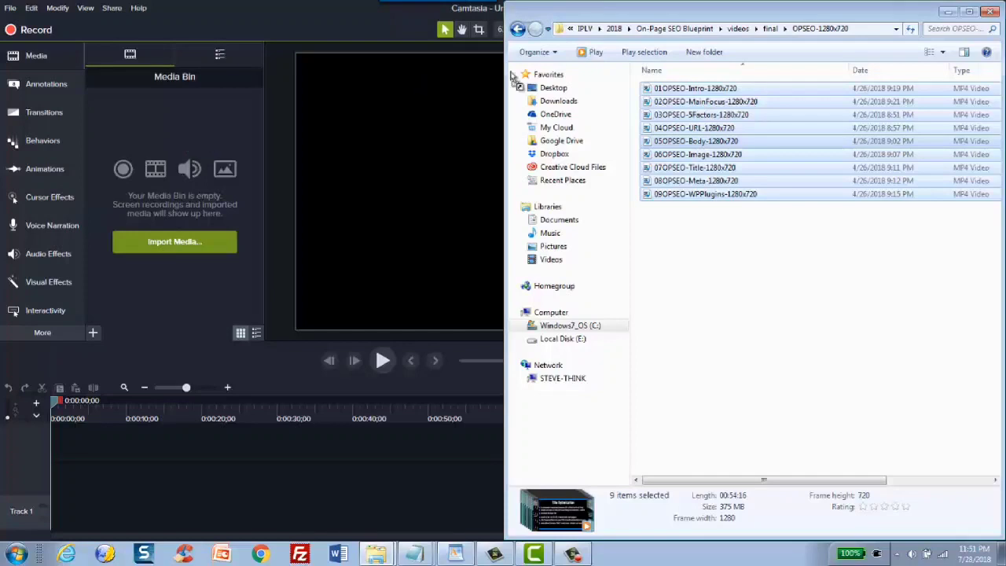
{"action": "left_click", "coordinate": [684, 18]}
{"action": "left_click", "coordinate": [243, 180]}
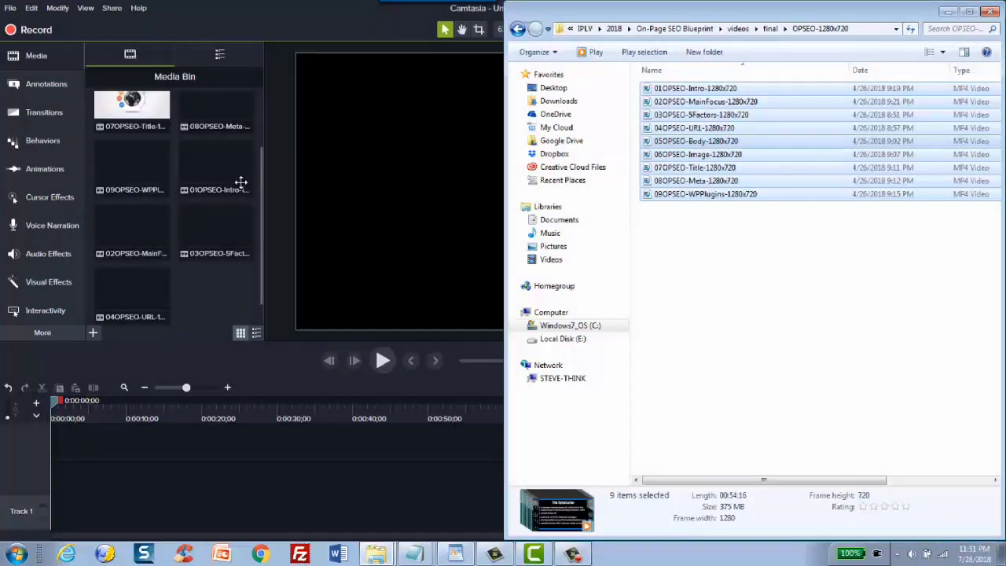
{"action": "left_click_drag", "start_coordinate": [832, 14], "coordinate": [790, 40]}
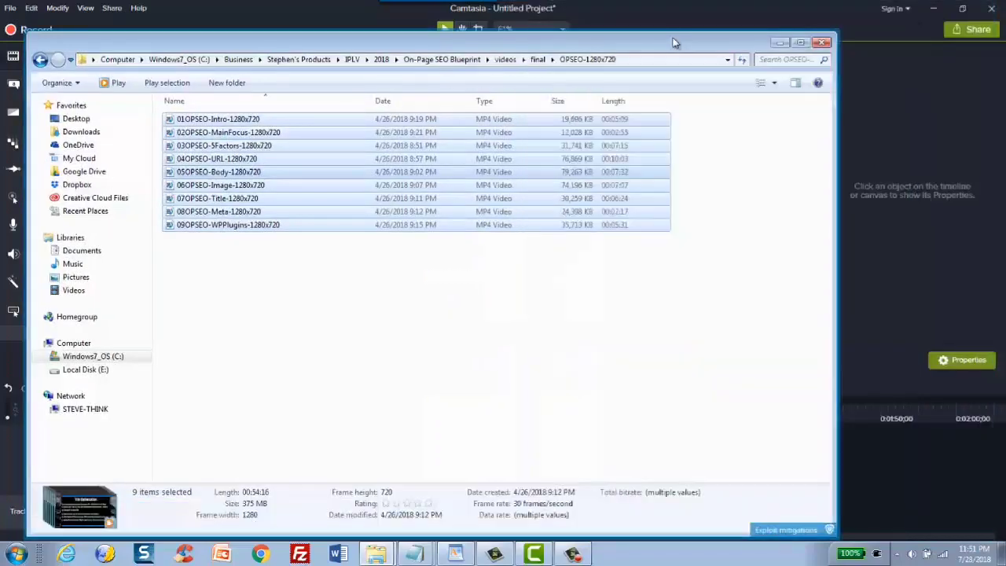
{"action": "left_click", "coordinate": [787, 44]}
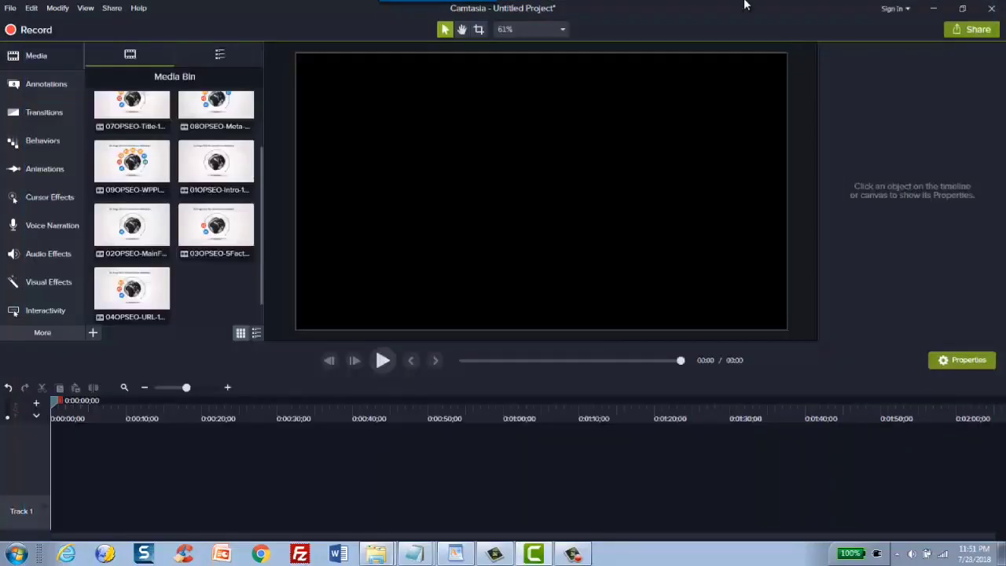
- Look through the imported OPSEO video clips in the Media Bin, from 01OPSEO-Intro to 09OPSEO-WPPlugins
{"action": "scroll", "coordinate": [195, 290], "scroll_direction": "up", "scroll_amount": 1}
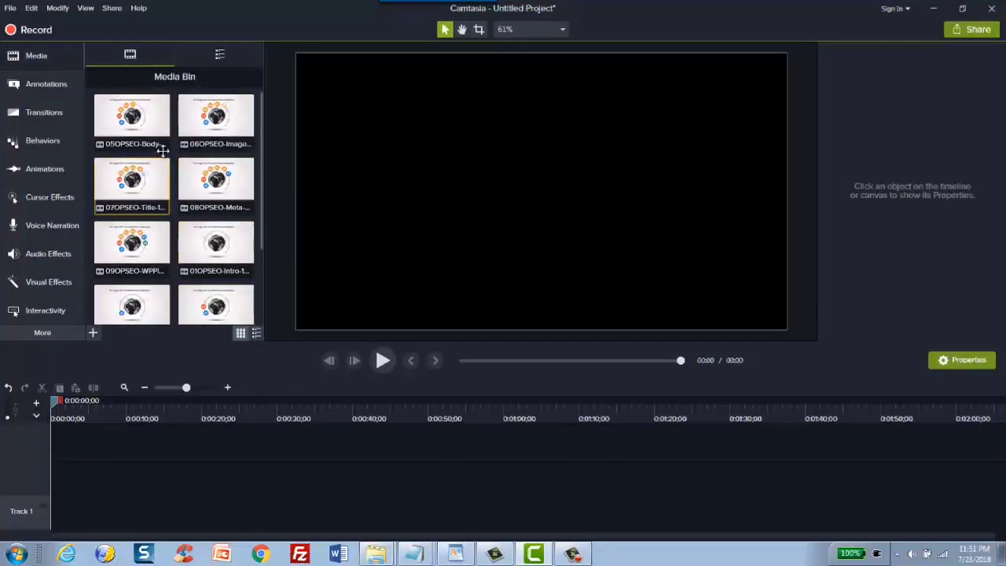
{"action": "scroll", "coordinate": [195, 289], "scroll_direction": "down", "scroll_amount": 3}
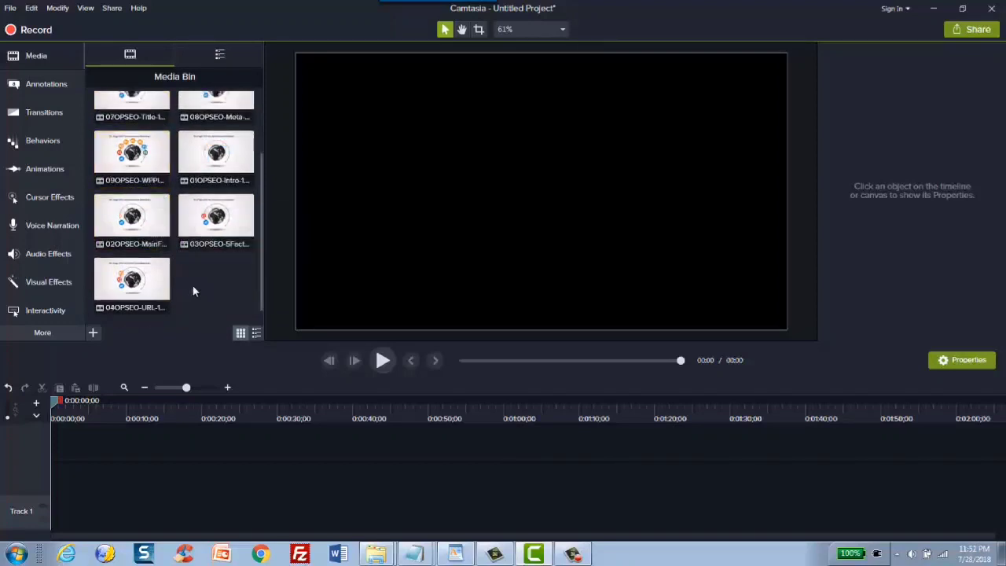
{"action": "scroll", "coordinate": [208, 165], "scroll_direction": "up", "scroll_amount": 3}
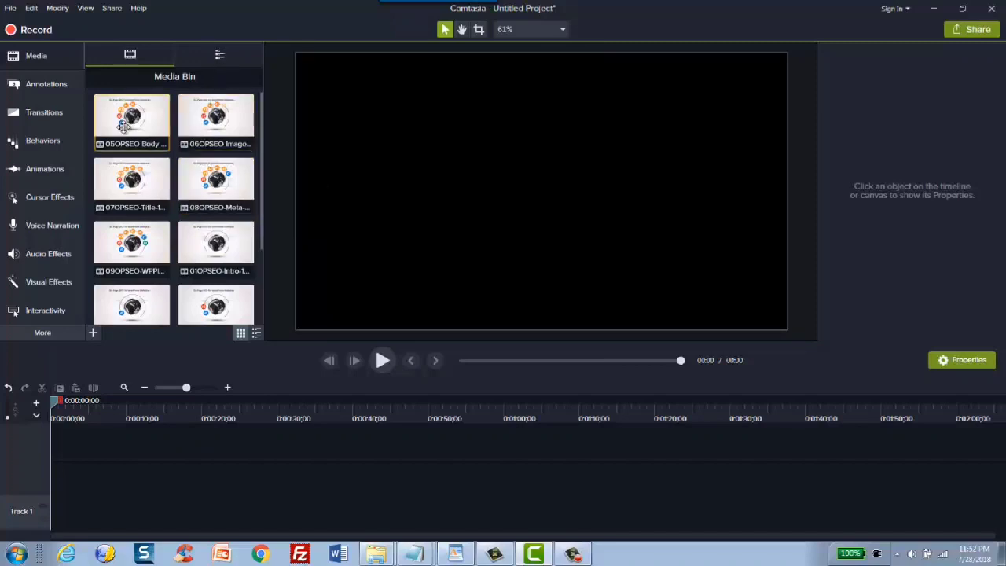
{"action": "scroll", "coordinate": [181, 192], "scroll_direction": "down", "scroll_amount": 3}
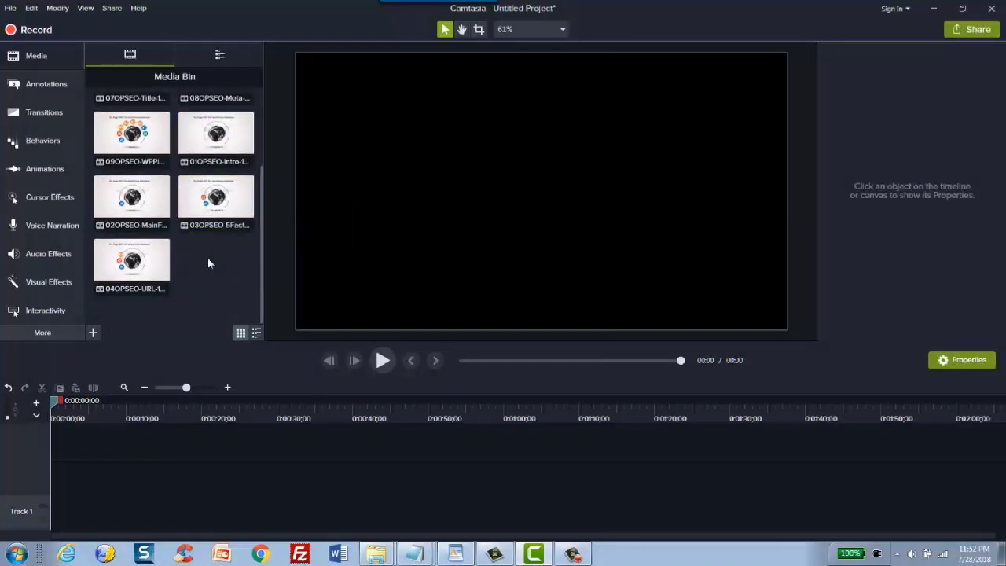
{"action": "scroll", "coordinate": [217, 277], "scroll_direction": "up", "scroll_amount": 2}
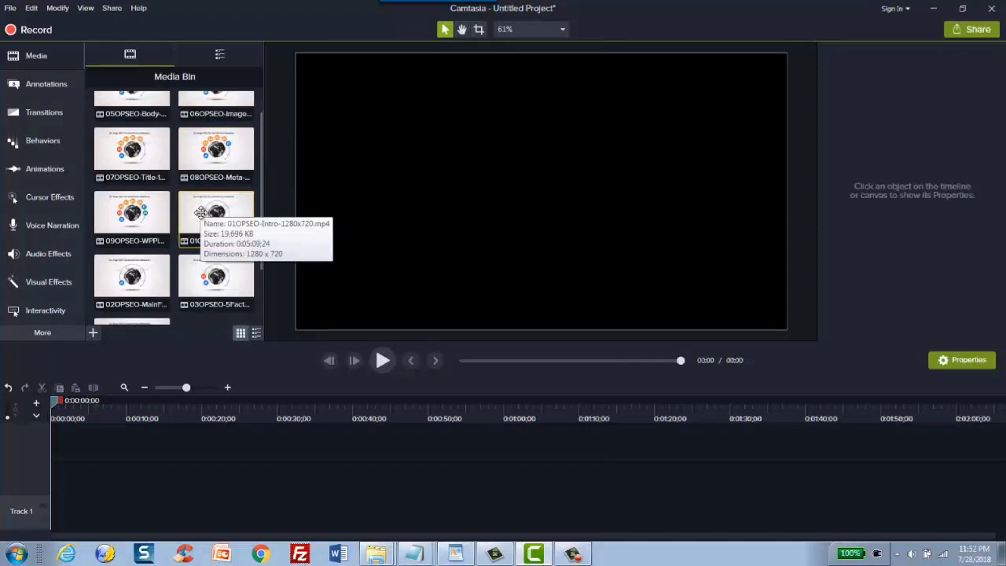
{"action": "scroll", "coordinate": [200, 209], "scroll_direction": "down", "scroll_amount": 3}
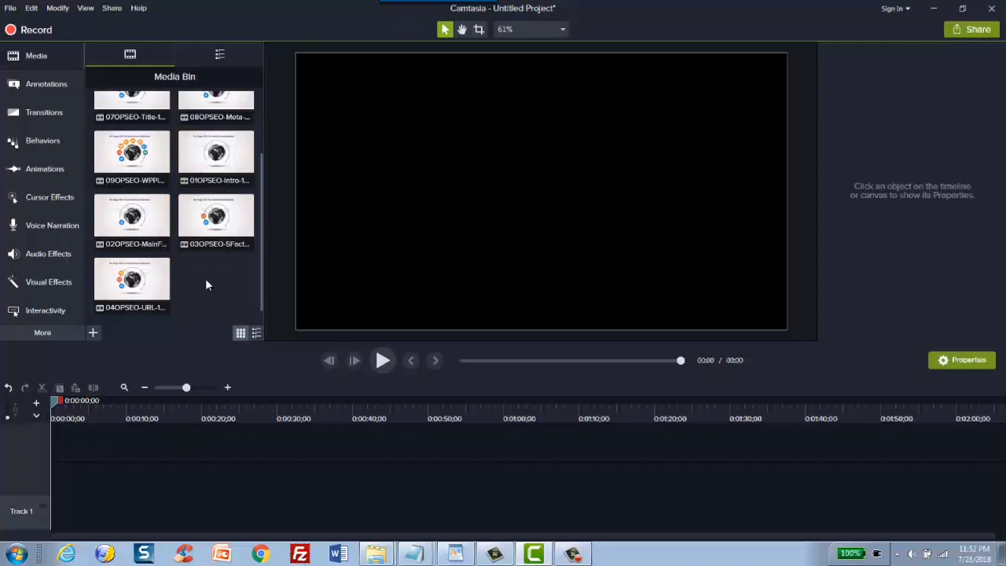
- Place the 01OPSEO-Intro clip at the start of Track 1 and scrub through it to about 0:00:45
{"action": "scroll", "coordinate": [206, 284], "scroll_direction": "up", "scroll_amount": 3}
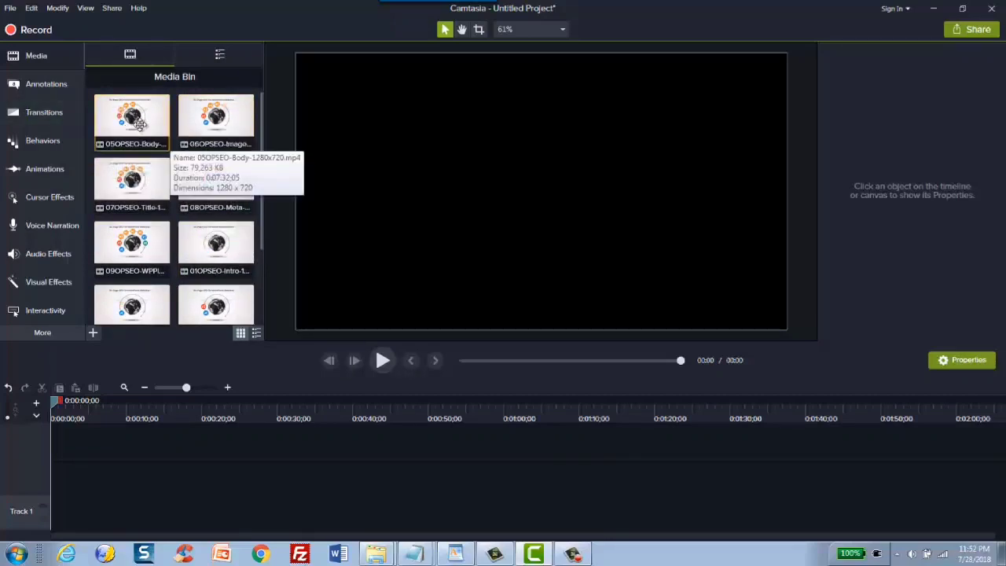
{"action": "scroll", "coordinate": [213, 175], "scroll_direction": "down", "scroll_amount": 3}
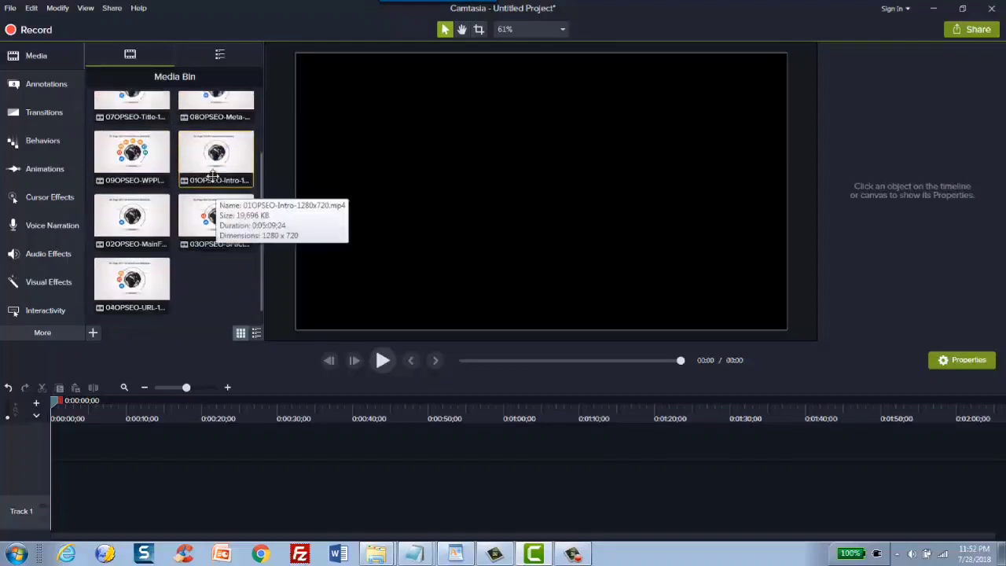
{"action": "scroll", "coordinate": [211, 185], "scroll_direction": "down", "scroll_amount": 1}
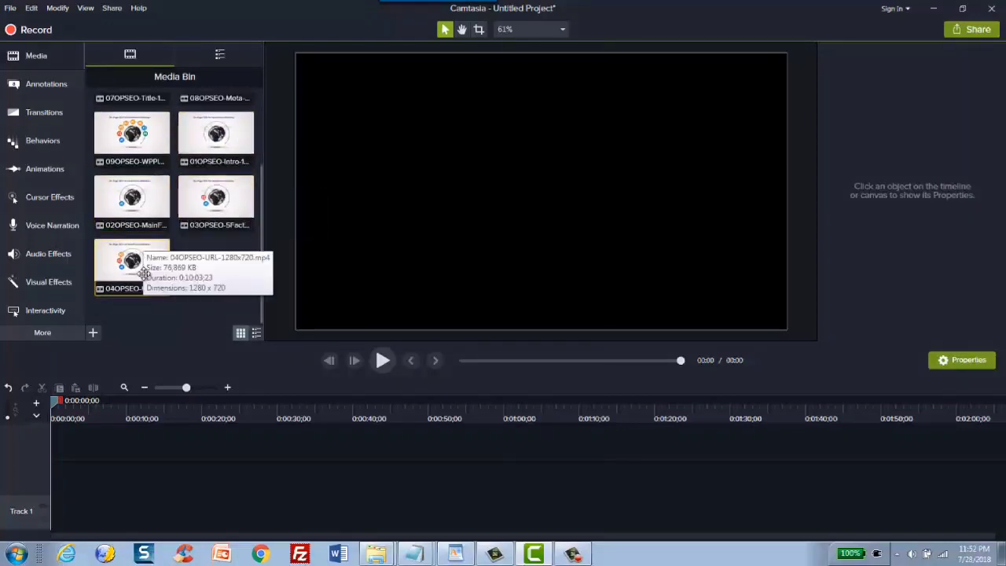
{"action": "scroll", "coordinate": [211, 260], "scroll_direction": "up", "scroll_amount": 3}
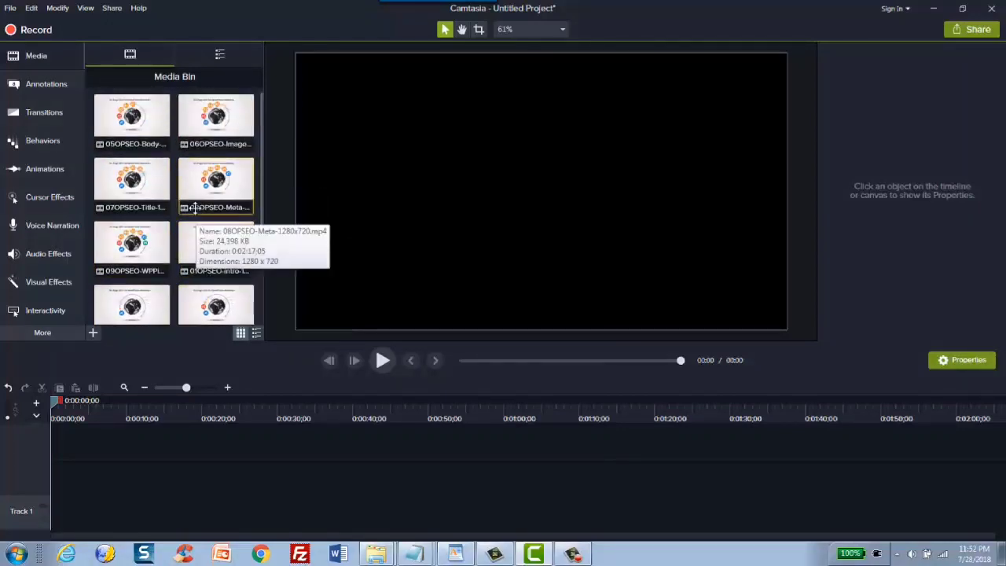
{"action": "scroll", "coordinate": [195, 206], "scroll_direction": "down", "scroll_amount": 3}
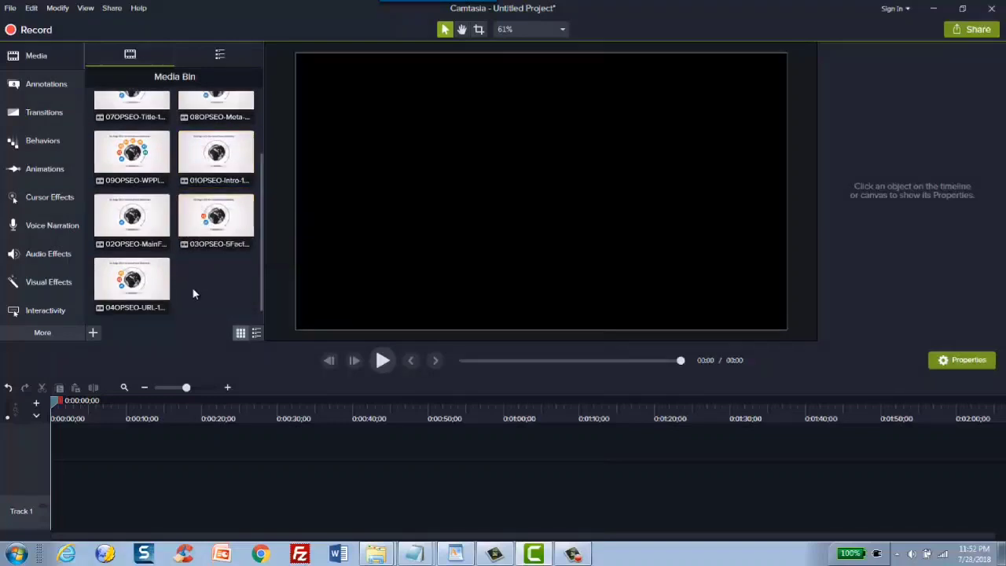
{"action": "mouse_move", "coordinate": [204, 163]}
{"action": "left_click_drag", "start_coordinate": [218, 153], "coordinate": [56, 512]}
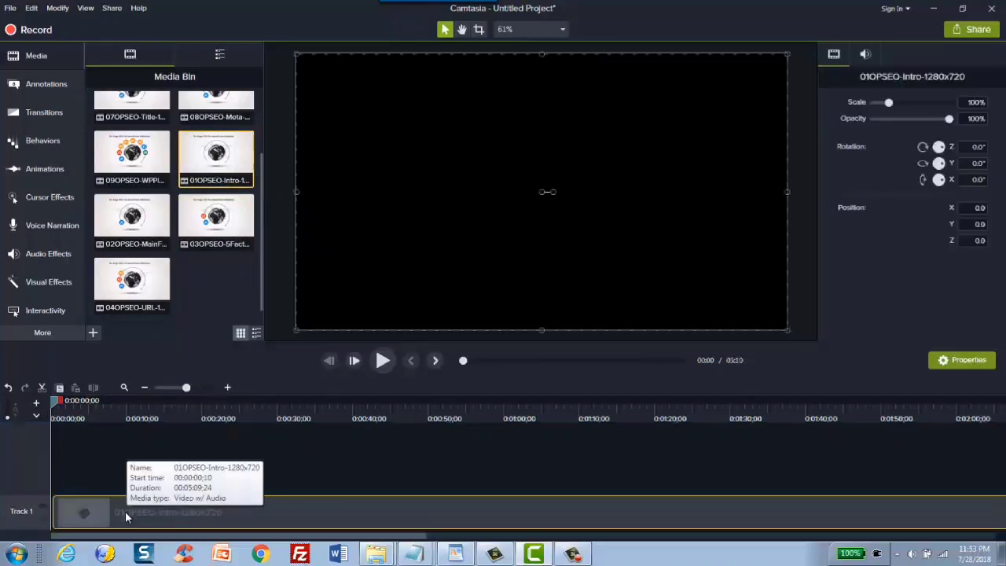
{"action": "left_click_drag", "start_coordinate": [58, 403], "coordinate": [412, 410]}
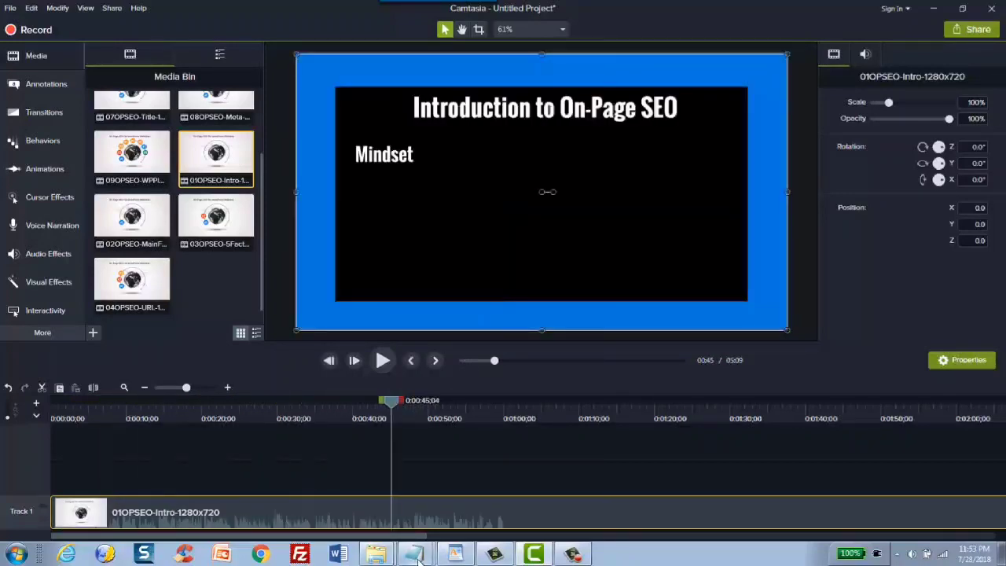
- Switch to the WordPad outline and review the "Attention: Audience" point, highlighting the line about newbies with online businesses
{"action": "left_click", "coordinate": [456, 554]}
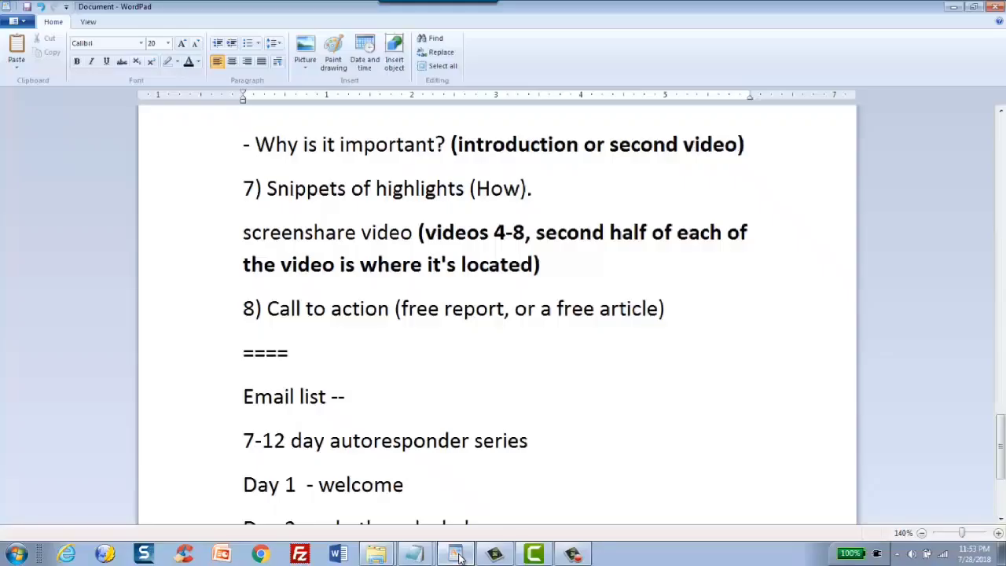
{"action": "scroll", "coordinate": [411, 364], "scroll_direction": "up", "scroll_amount": 3}
{"action": "scroll", "coordinate": [410, 364], "scroll_direction": "up", "scroll_amount": 7}
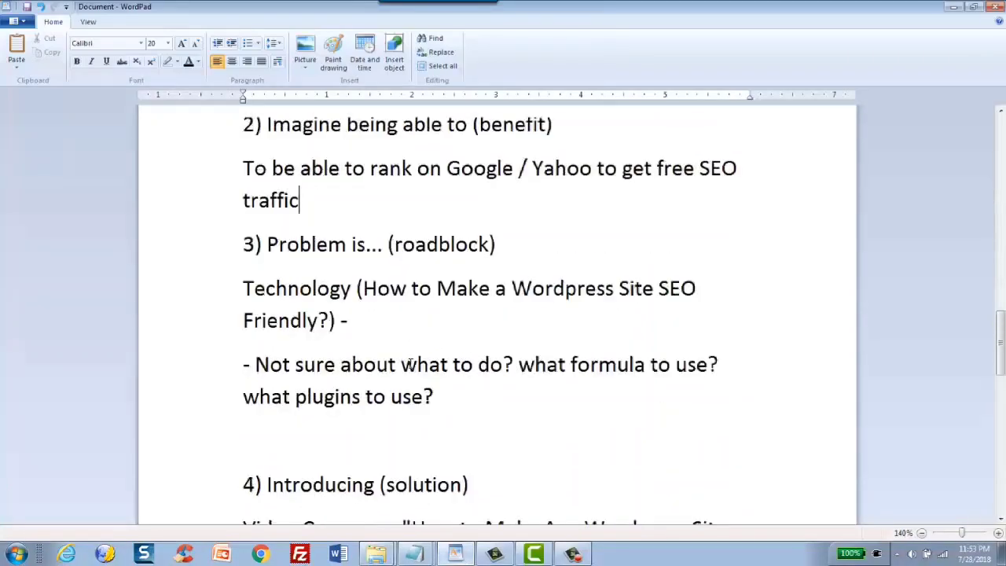
{"action": "scroll", "coordinate": [411, 363], "scroll_direction": "down", "scroll_amount": 3}
{"action": "scroll", "coordinate": [410, 364], "scroll_direction": "up", "scroll_amount": 2}
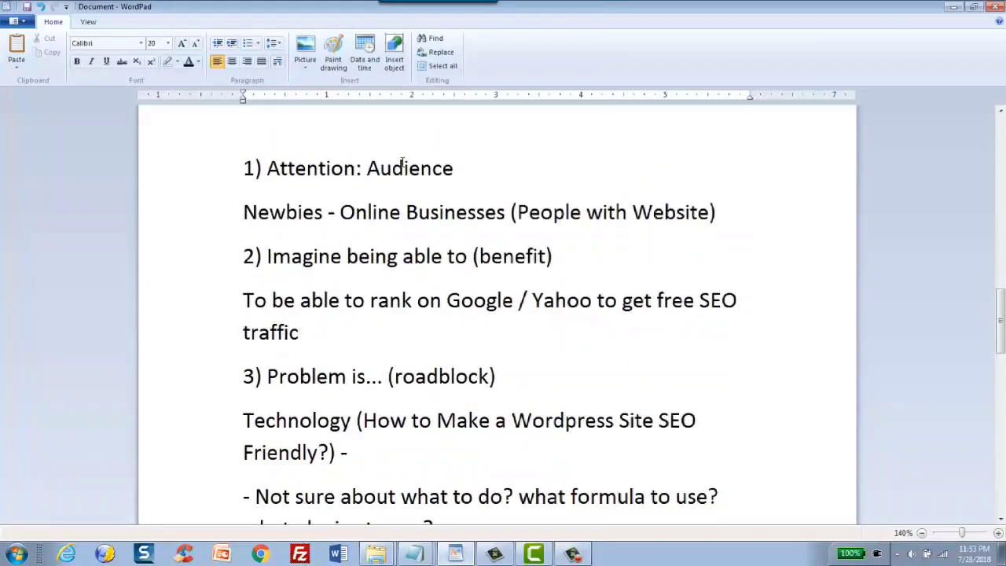
{"action": "left_click", "coordinate": [456, 169]}
{"action": "left_click", "coordinate": [341, 213]}
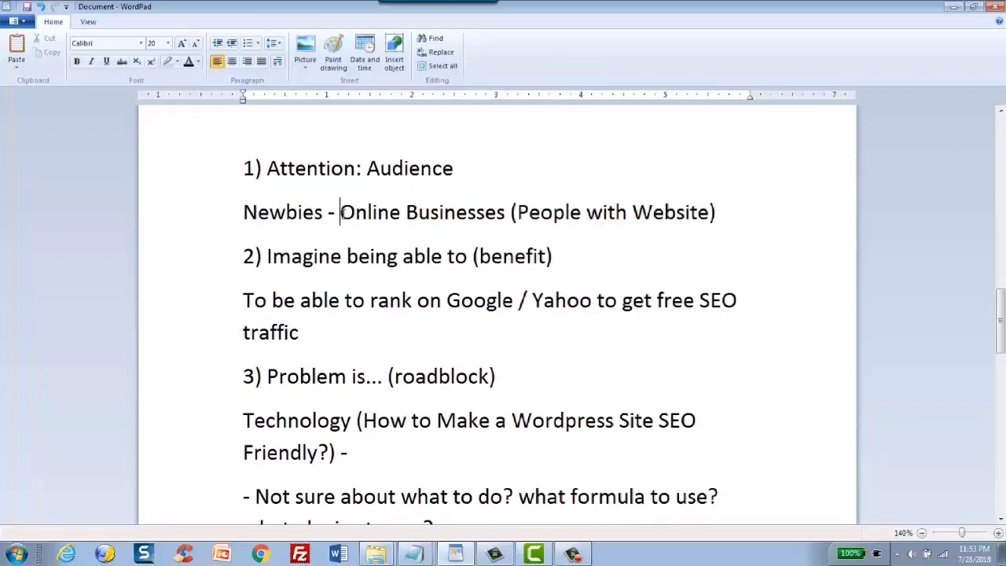
{"action": "left_click", "coordinate": [217, 223]}
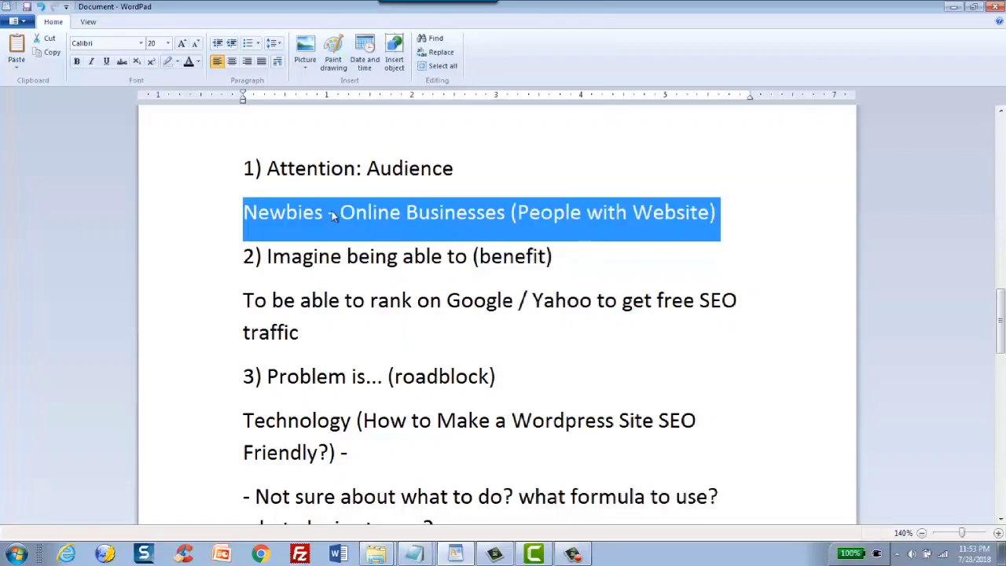
- Highlight the benefit text about ranking on Google / Yahoo under point 2 and review the neighbouring outline points
{"action": "left_click_drag", "start_coordinate": [309, 331], "coordinate": [243, 300]}
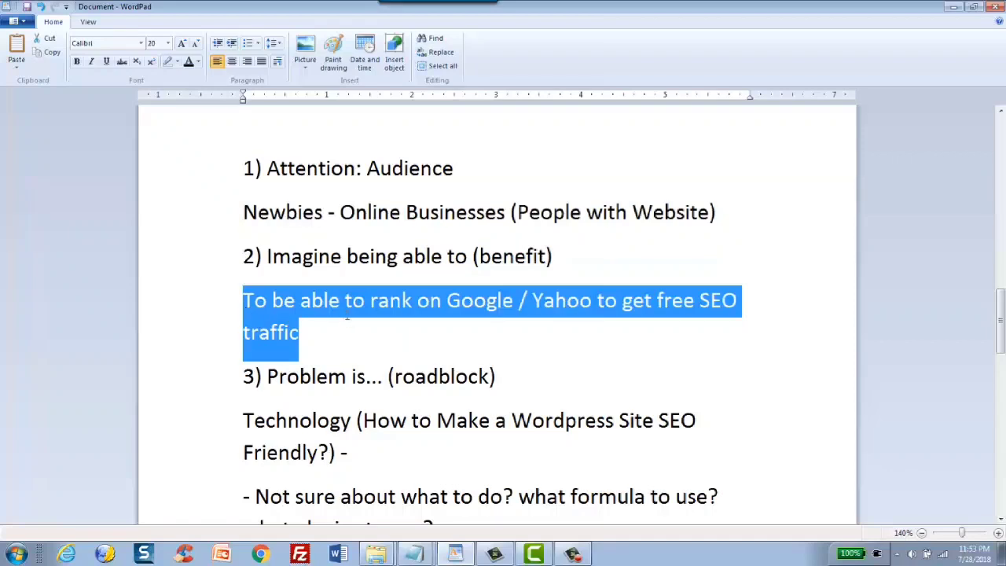
{"action": "scroll", "coordinate": [346, 318], "scroll_direction": "down", "scroll_amount": 3}
{"action": "scroll", "coordinate": [347, 318], "scroll_direction": "up", "scroll_amount": 3}
{"action": "scroll", "coordinate": [216, 328], "scroll_direction": "down", "scroll_amount": 2}
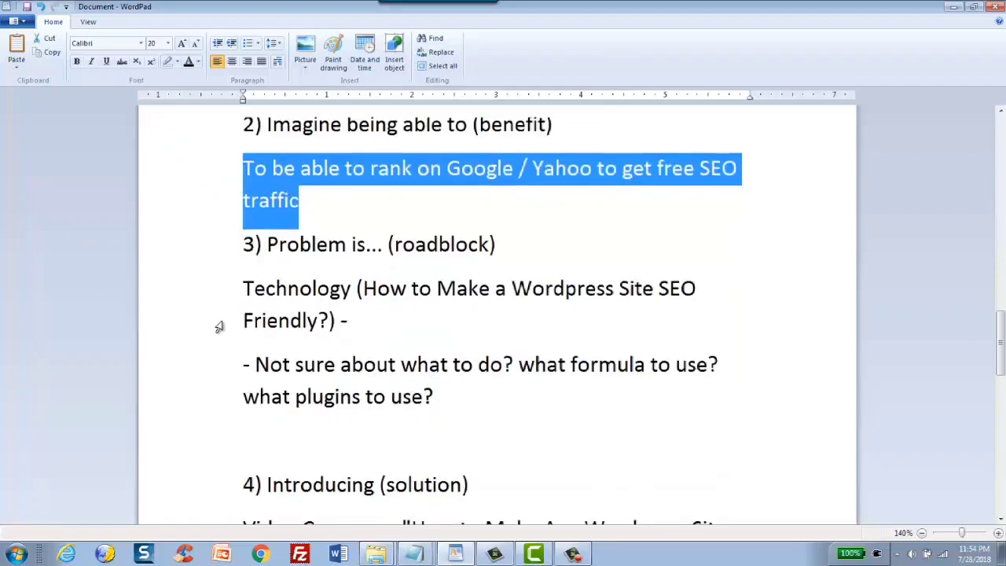
{"action": "scroll", "coordinate": [219, 327], "scroll_direction": "up", "scroll_amount": 2}
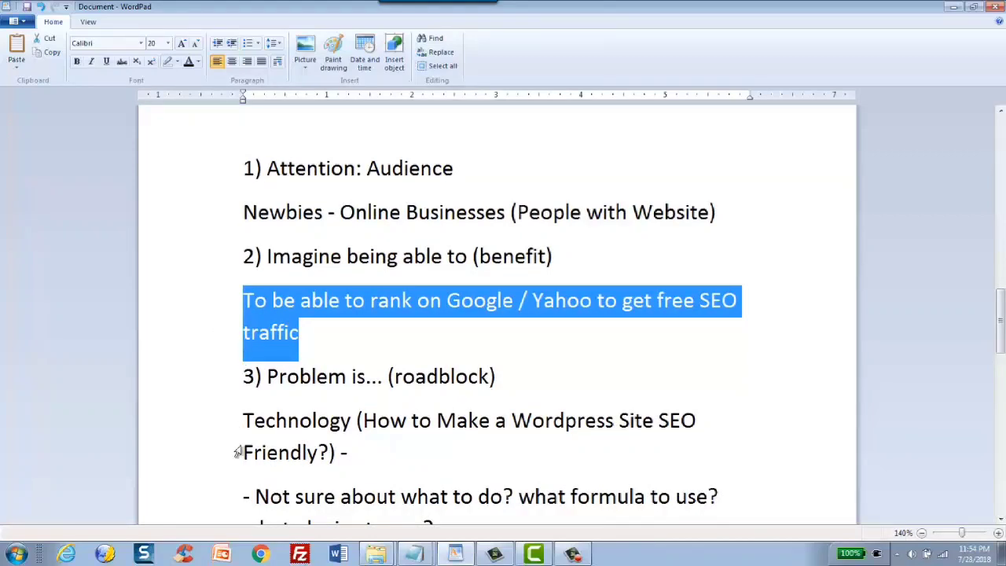
{"action": "mouse_move", "coordinate": [512, 558]}
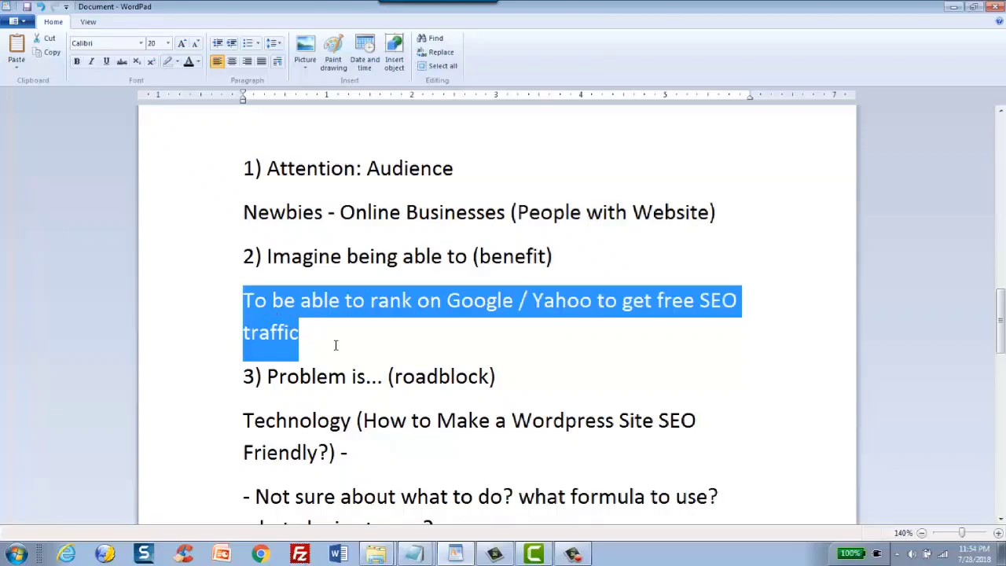
- Switch back to Camtasia and scrub the intro clip between about 0:00:29 and 0:01:33 to examine the Mindset section
{"action": "left_click", "coordinate": [535, 557]}
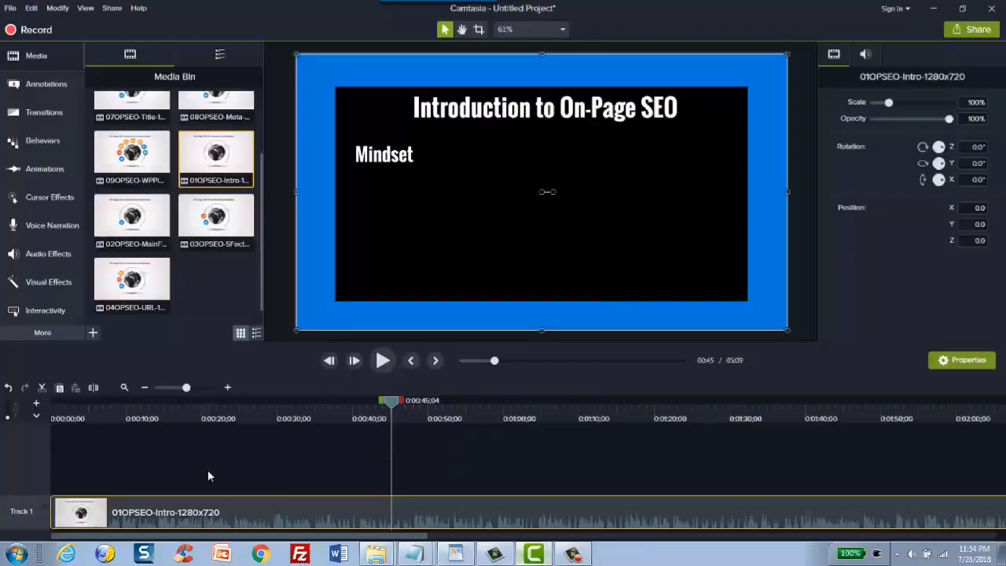
{"action": "left_click_drag", "start_coordinate": [168, 410], "coordinate": [464, 411]}
{"action": "left_click", "coordinate": [228, 388]}
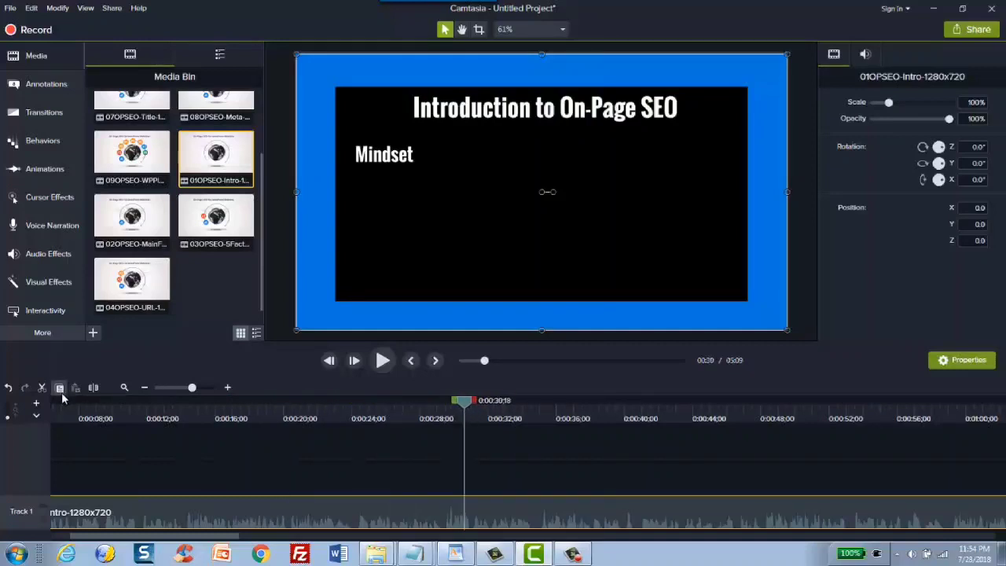
{"action": "left_click", "coordinate": [144, 388]}
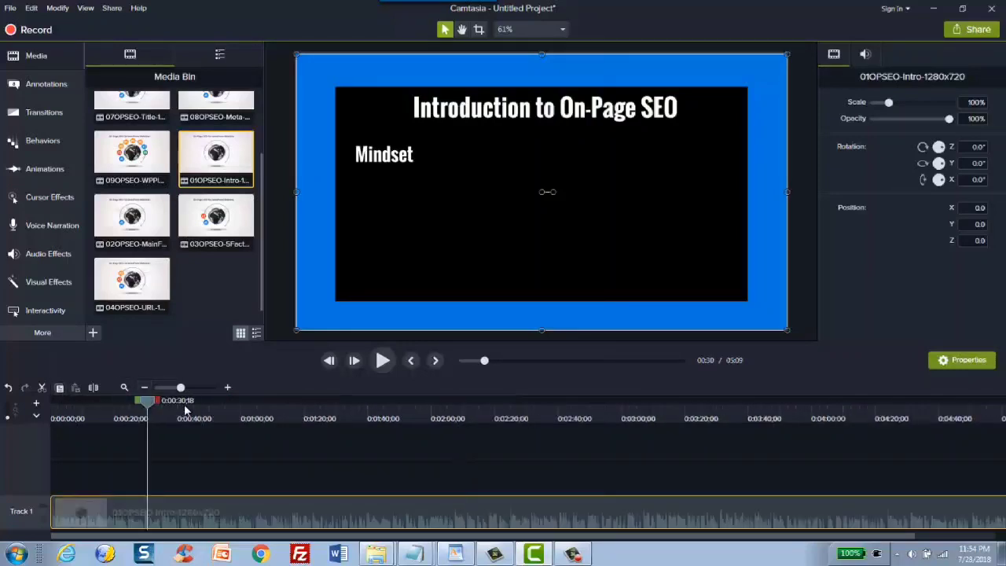
{"action": "left_click_drag", "start_coordinate": [148, 405], "coordinate": [345, 401]}
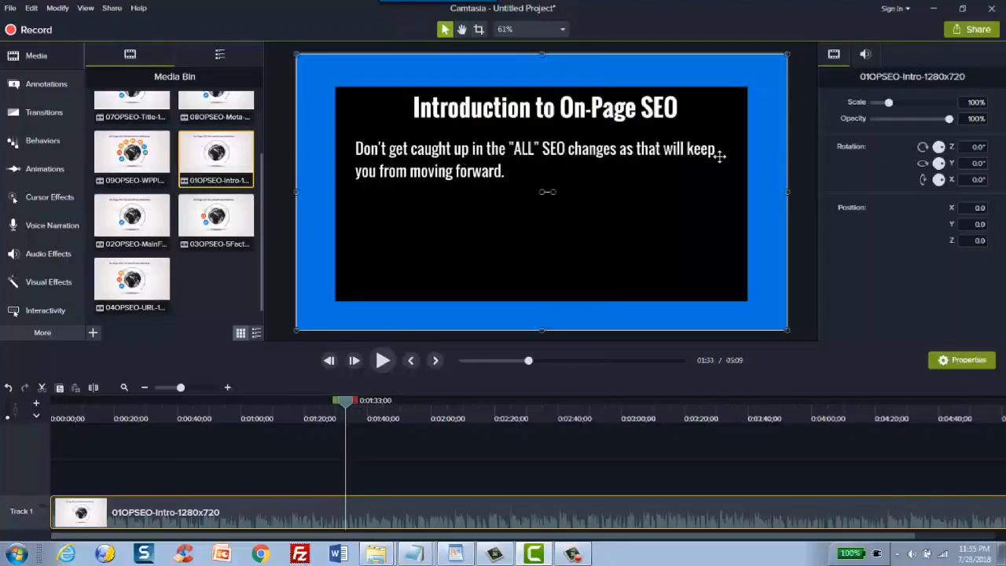
{"action": "left_click_drag", "start_coordinate": [347, 405], "coordinate": [162, 402]}
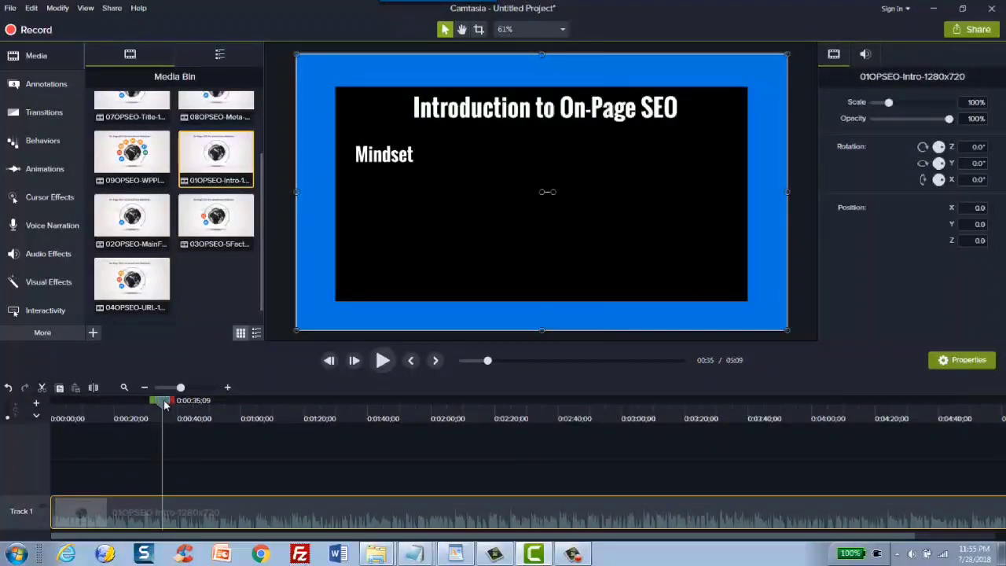
{"action": "left_click_drag", "start_coordinate": [165, 403], "coordinate": [141, 406]}
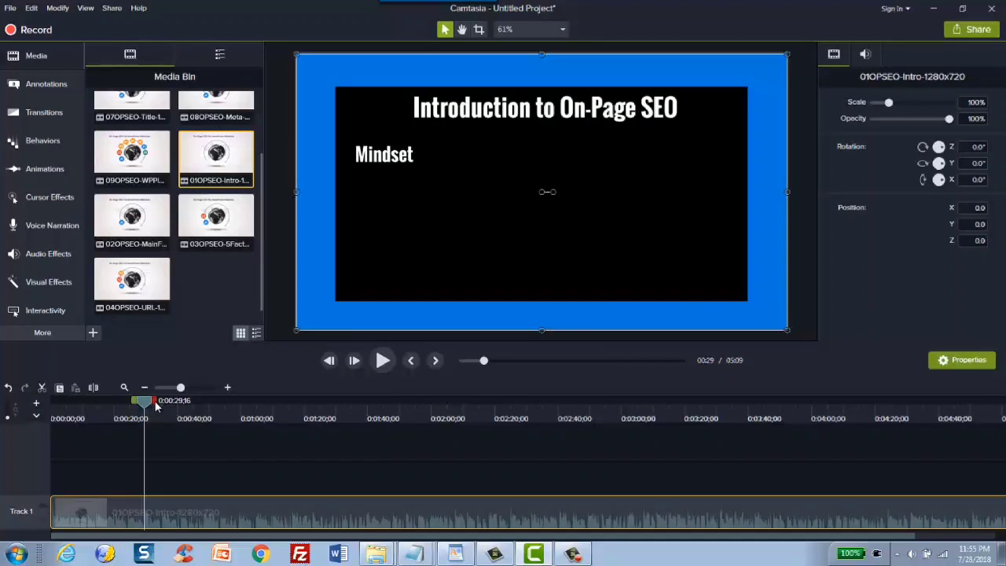
{"action": "left_click_drag", "start_coordinate": [156, 404], "coordinate": [342, 402]}
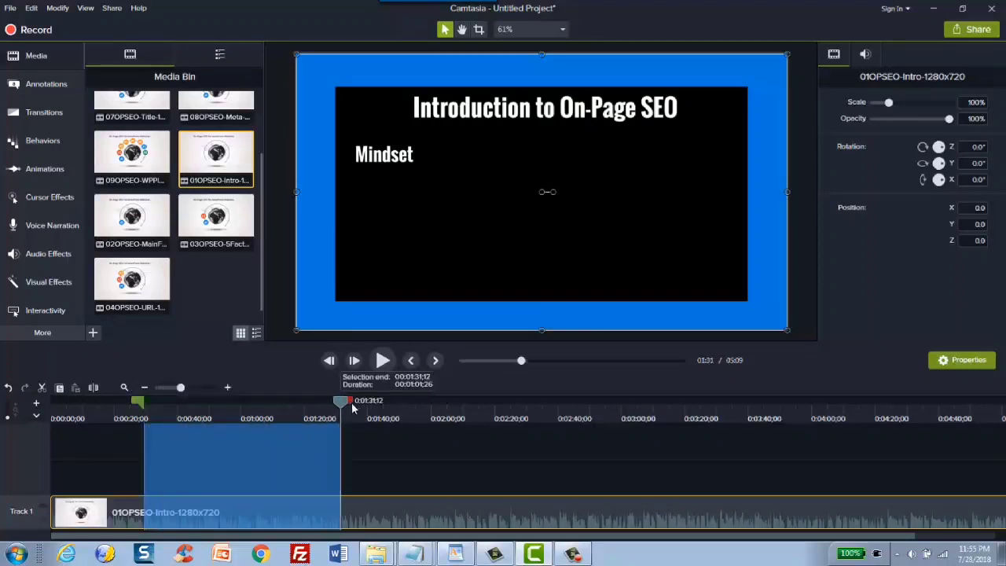
{"action": "right_click", "coordinate": [252, 445]}
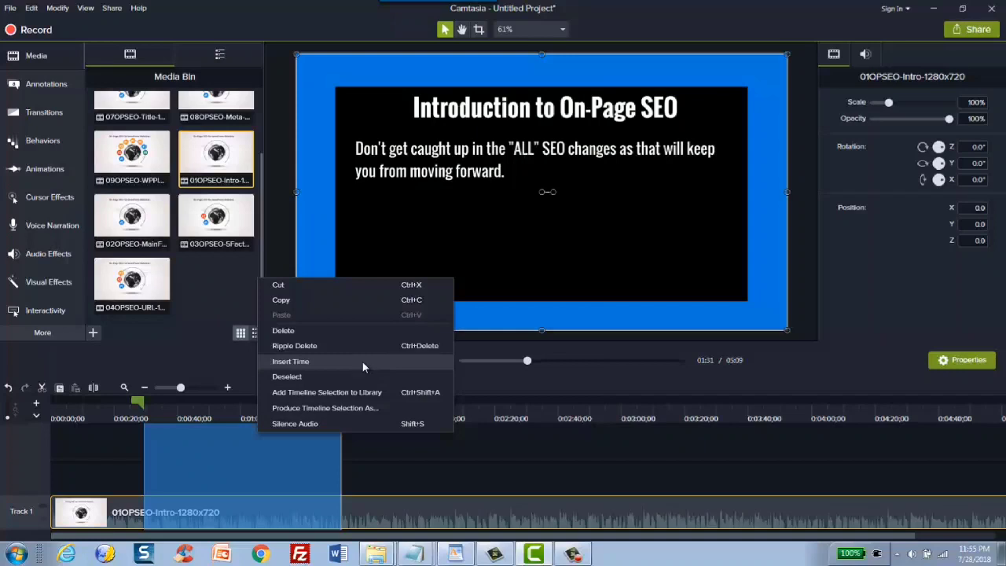
{"action": "key", "text": "Escape"}
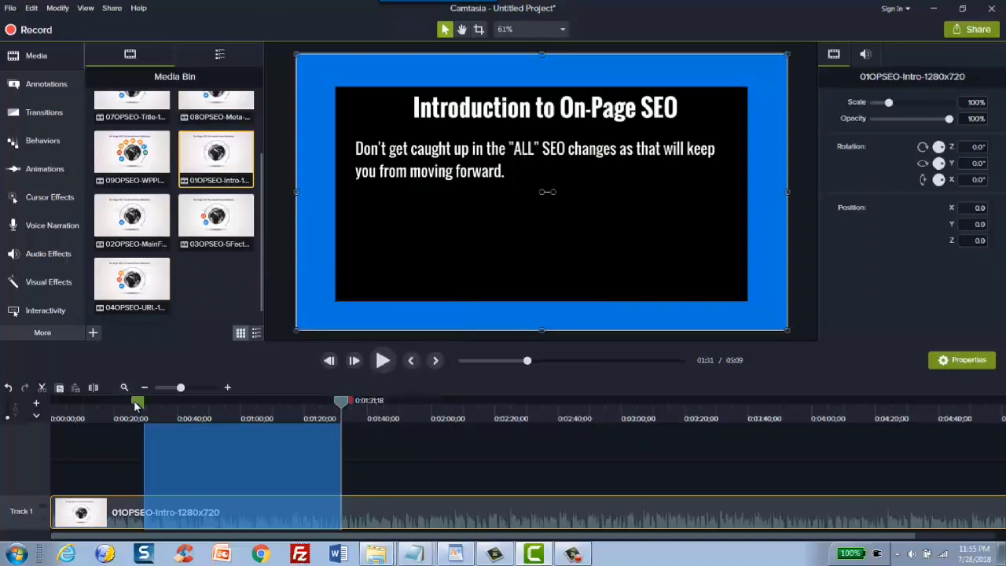
- Split the intro clip at 0:00:29;16 and delete the part before the split
{"action": "left_click", "coordinate": [143, 406]}
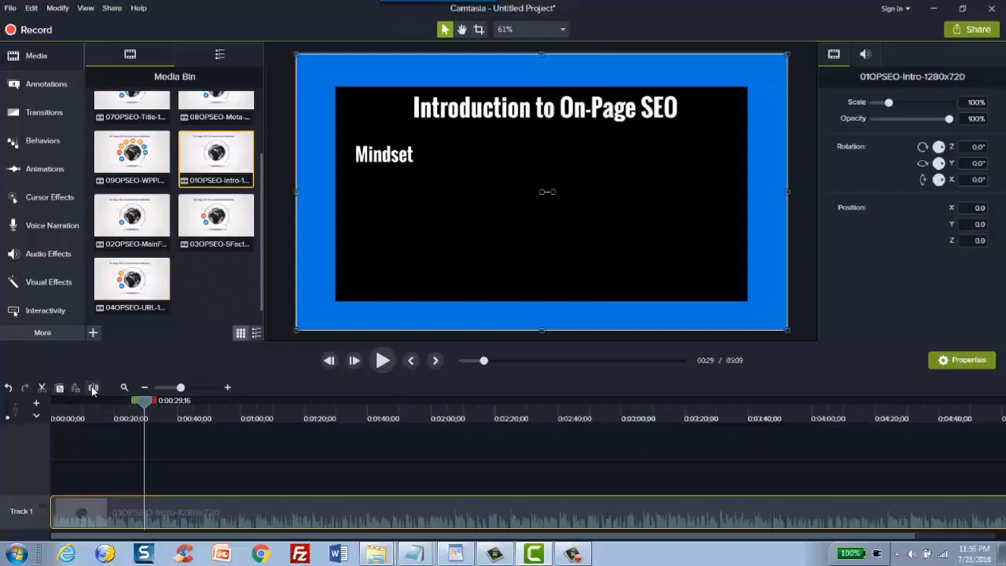
{"action": "key", "text": "s"}
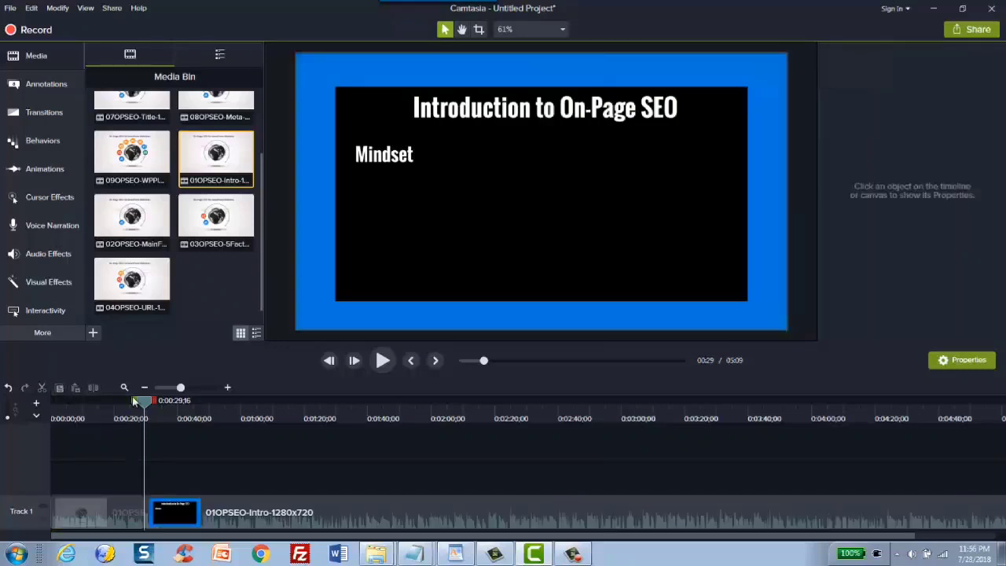
{"action": "left_click", "coordinate": [124, 507]}
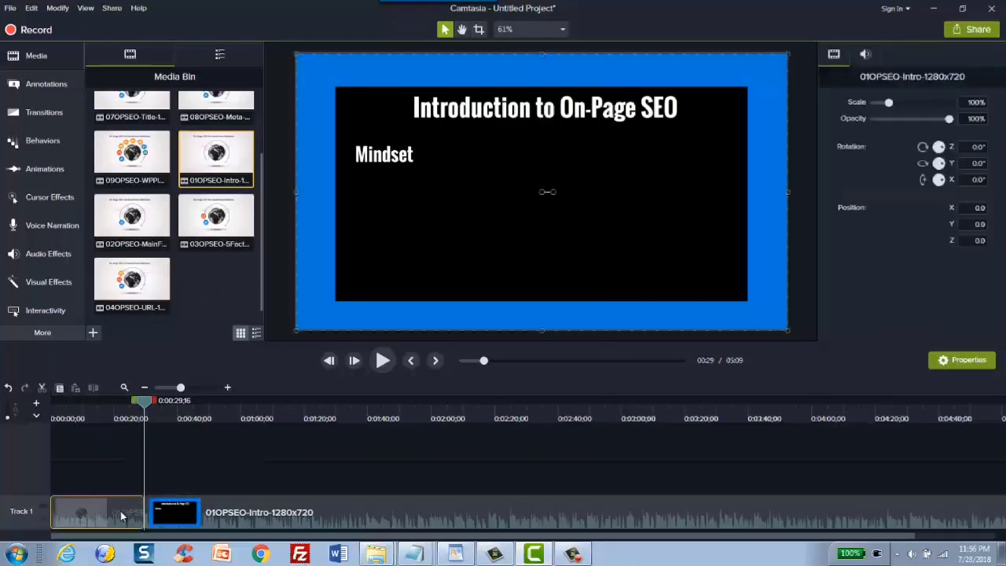
{"action": "key", "text": "Delete"}
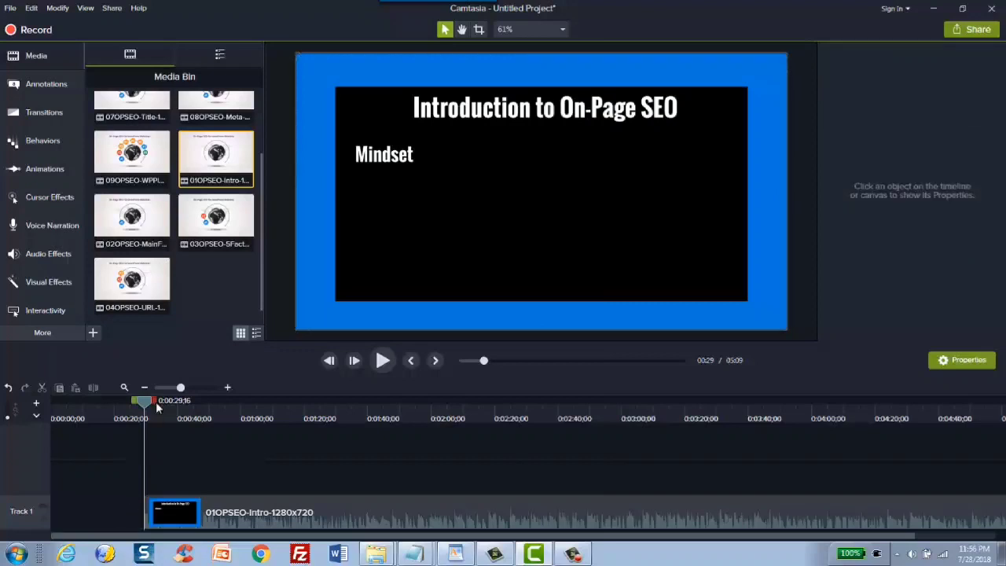
- Split the remaining intro clip at 0:01:27;25 and move its first segment to the start of Track 1
{"action": "left_click_drag", "start_coordinate": [154, 401], "coordinate": [329, 407]}
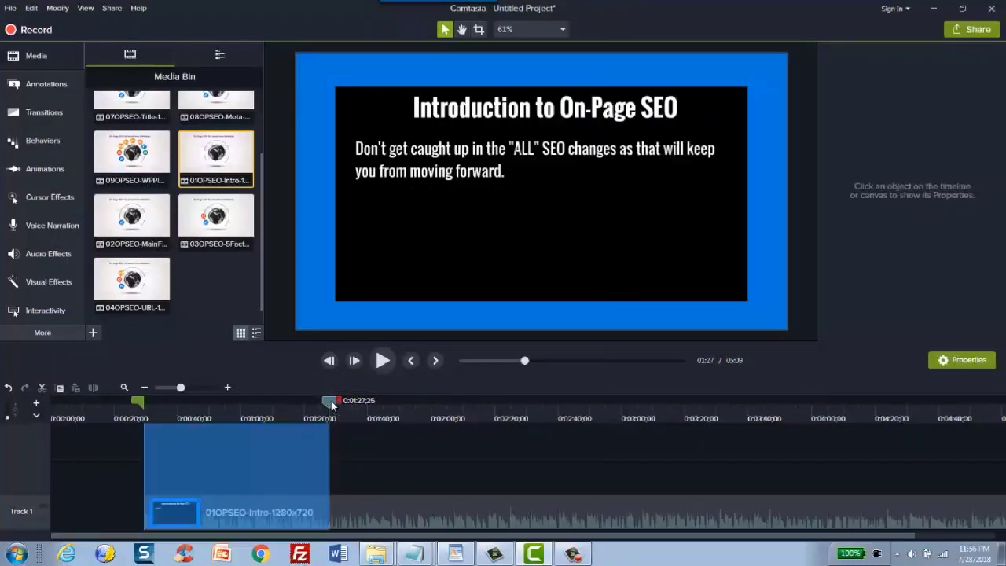
{"action": "left_click", "coordinate": [331, 405]}
{"action": "left_click", "coordinate": [344, 525]}
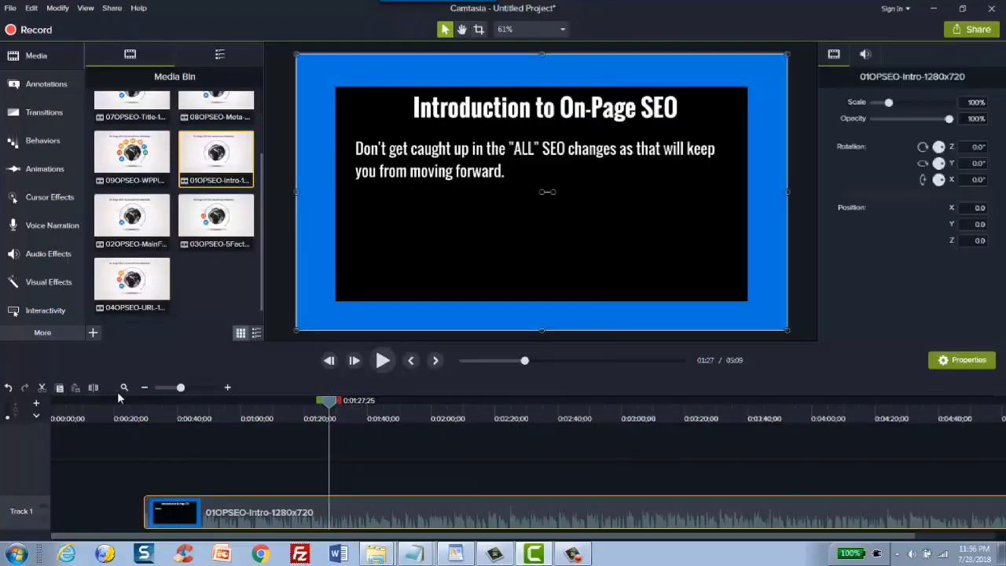
{"action": "left_click", "coordinate": [92, 388]}
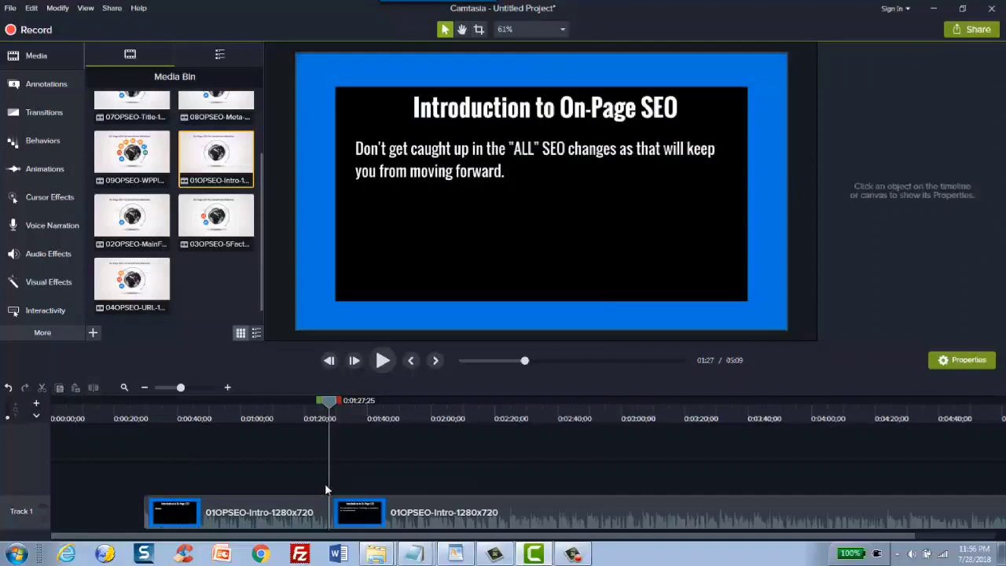
{"action": "left_click_drag", "start_coordinate": [311, 510], "coordinate": [166, 518]}
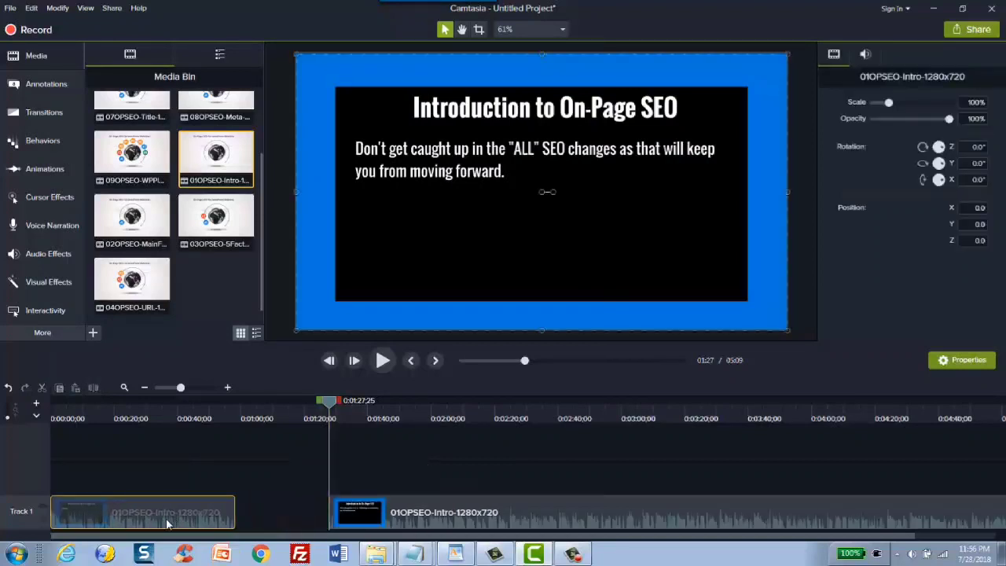
- Preview the first intro snippet on Track 1 at 0:00:34;27 and open its clip options
{"action": "left_click", "coordinate": [161, 401]}
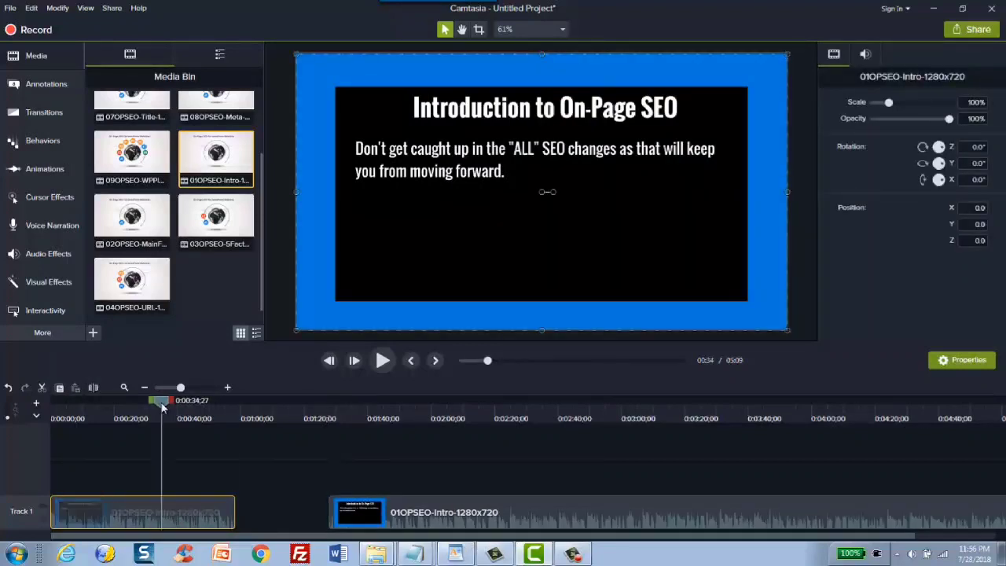
{"action": "right_click", "coordinate": [189, 509]}
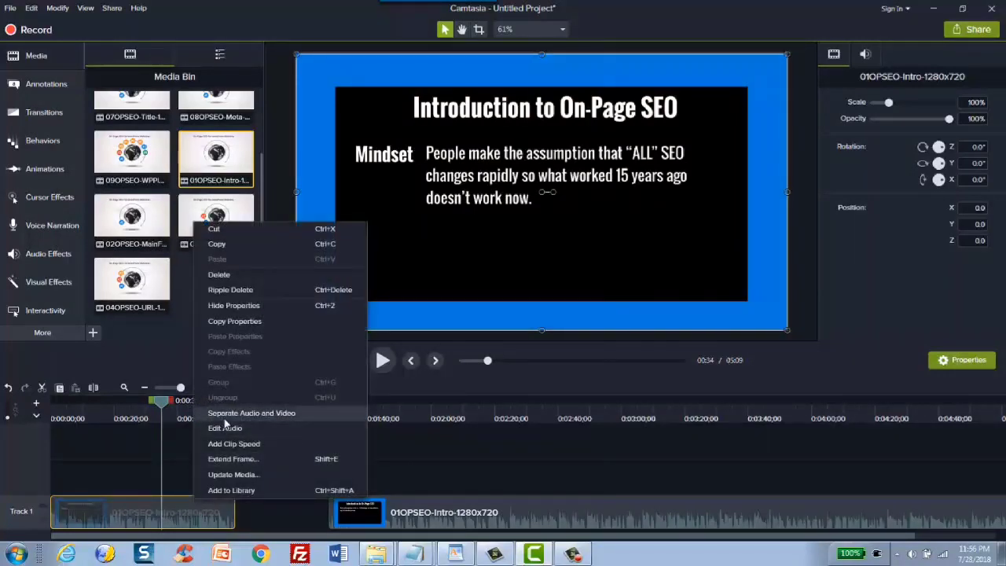
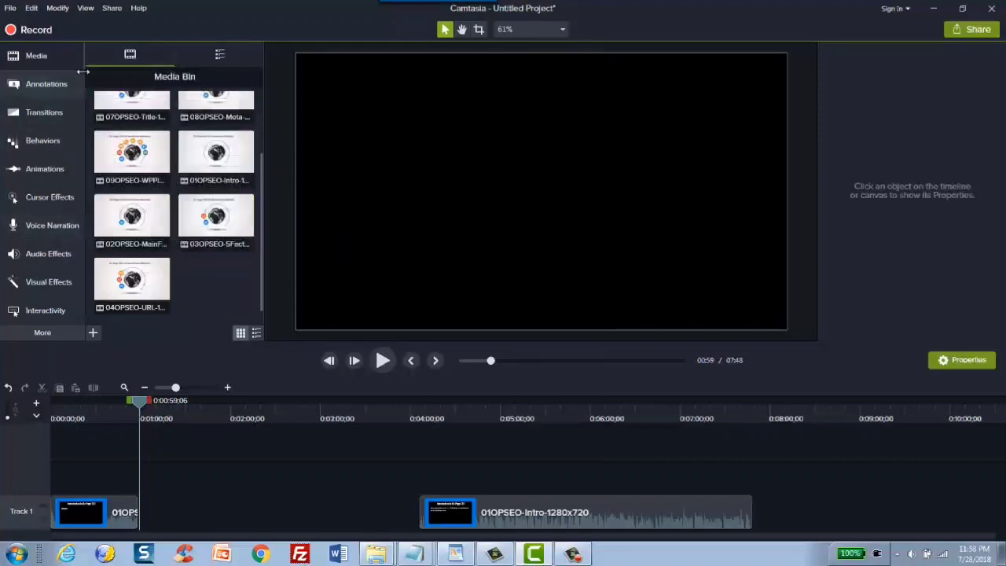
- Import the bigstock old-paper background image into the Media Bin
{"action": "left_click", "coordinate": [38, 56]}
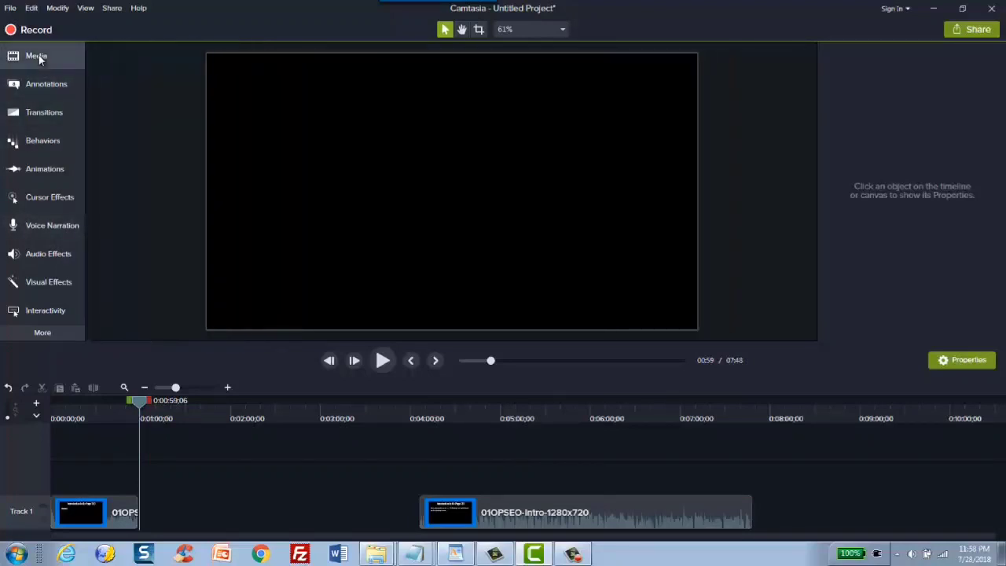
{"action": "left_click", "coordinate": [42, 54]}
{"action": "scroll", "coordinate": [231, 197], "scroll_direction": "up", "scroll_amount": 1}
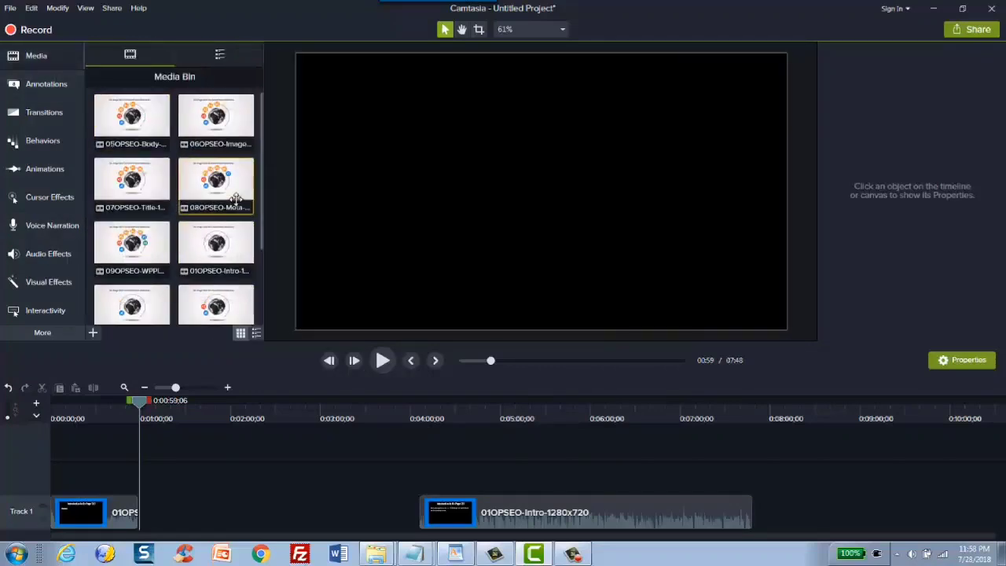
{"action": "scroll", "coordinate": [232, 197], "scroll_direction": "down", "scroll_amount": 2}
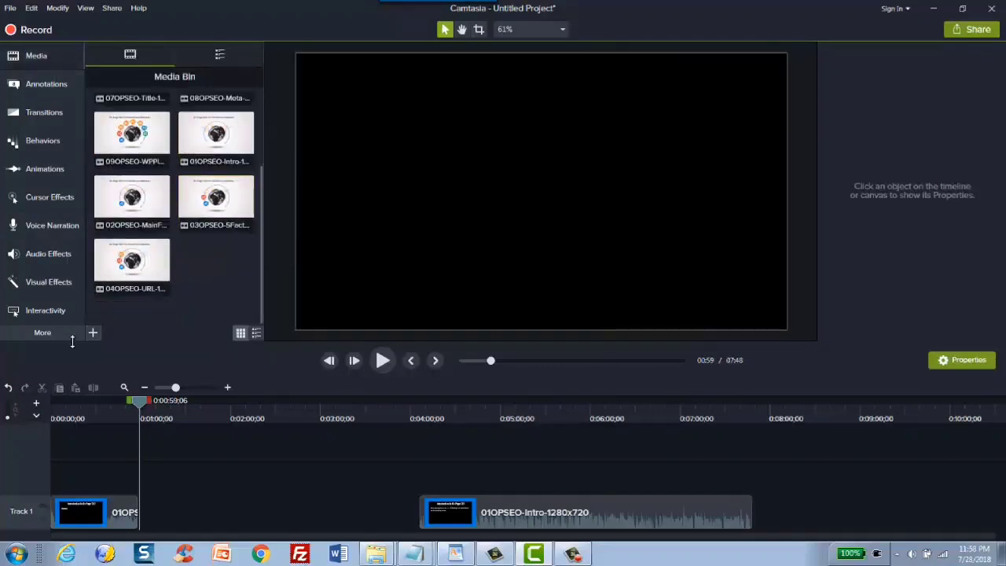
{"action": "left_click", "coordinate": [94, 333]}
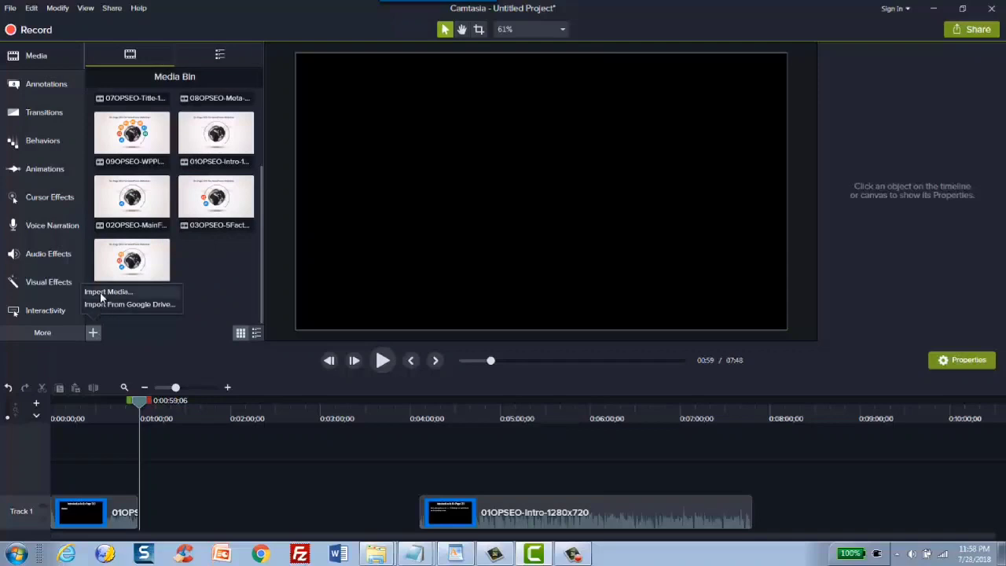
{"action": "left_click", "coordinate": [107, 292]}
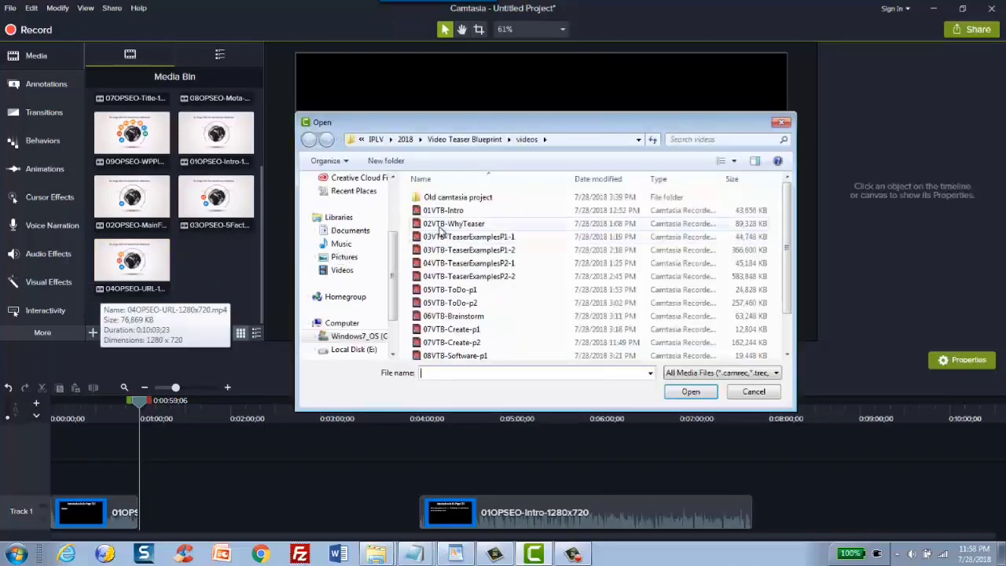
{"action": "scroll", "coordinate": [395, 267], "scroll_direction": "down", "scroll_amount": 2}
{"action": "scroll", "coordinate": [377, 303], "scroll_direction": "up", "scroll_amount": 1}
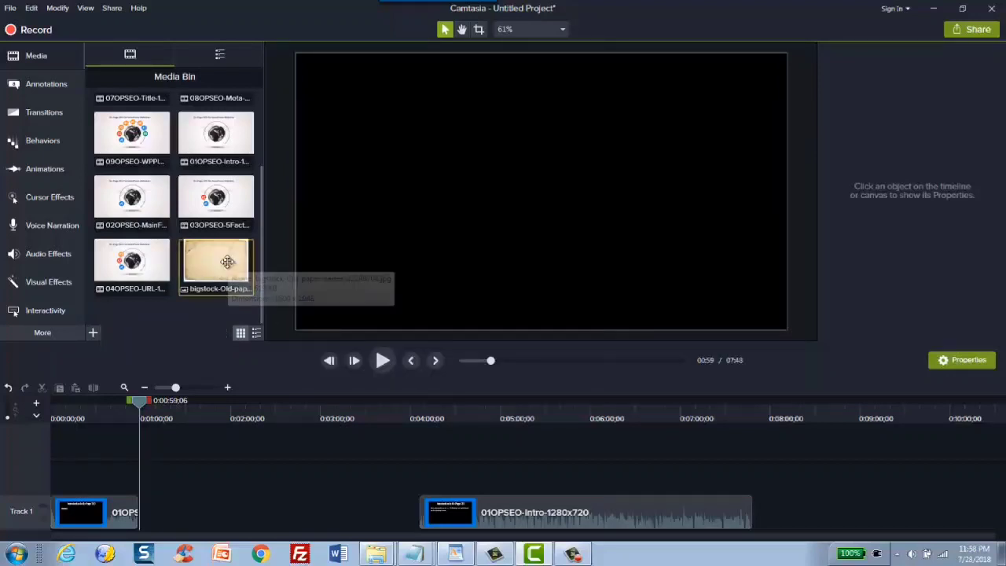
- Place the old-paper image on Track 1 directly after the first snippet and extend it to just before the two-minute mark
{"action": "left_click_drag", "start_coordinate": [260, 410], "coordinate": [335, 410]}
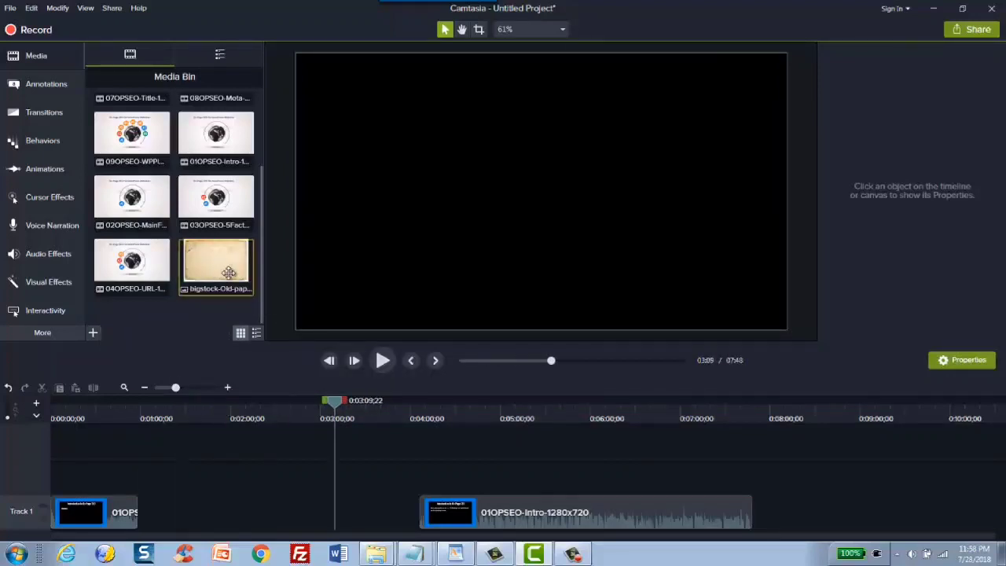
{"action": "left_click_drag", "start_coordinate": [216, 260], "coordinate": [143, 518]}
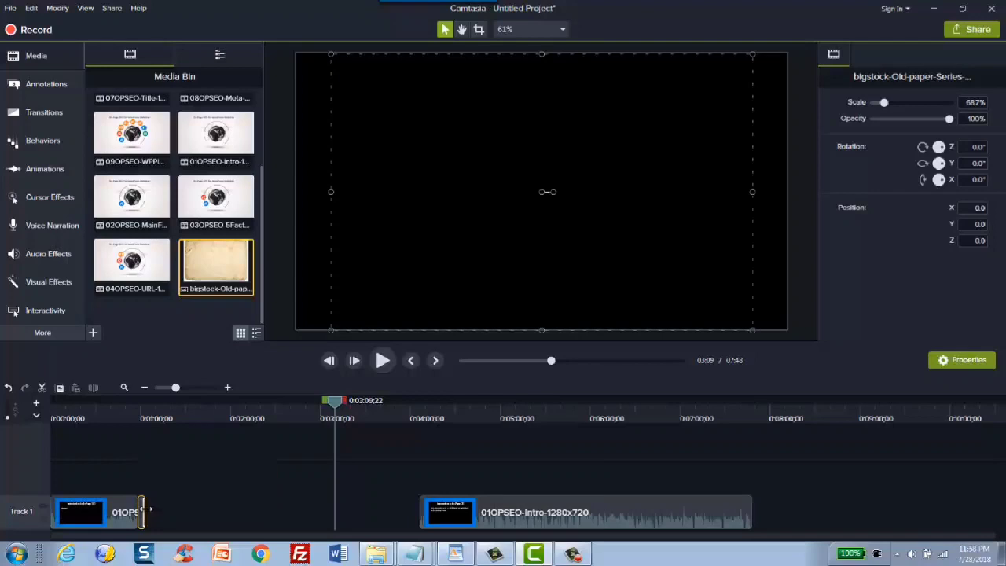
{"action": "left_click_drag", "start_coordinate": [143, 511], "coordinate": [219, 511]}
{"action": "left_click_drag", "start_coordinate": [118, 406], "coordinate": [158, 405]}
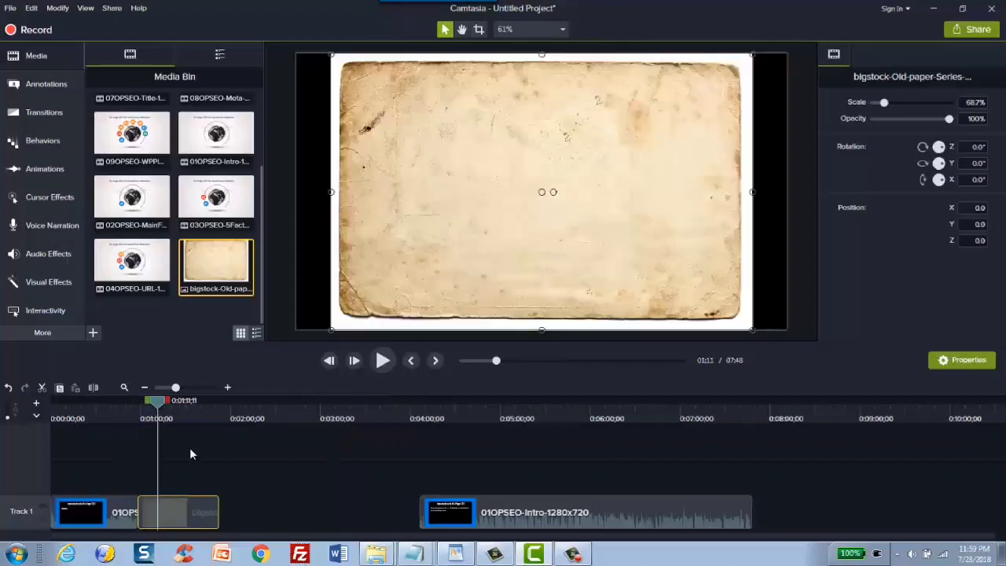
- Scale the old-paper image to about 91% and reposition it so the paper fills the whole canvas without white or black borders
{"action": "left_click_drag", "start_coordinate": [442, 202], "coordinate": [407, 202]}
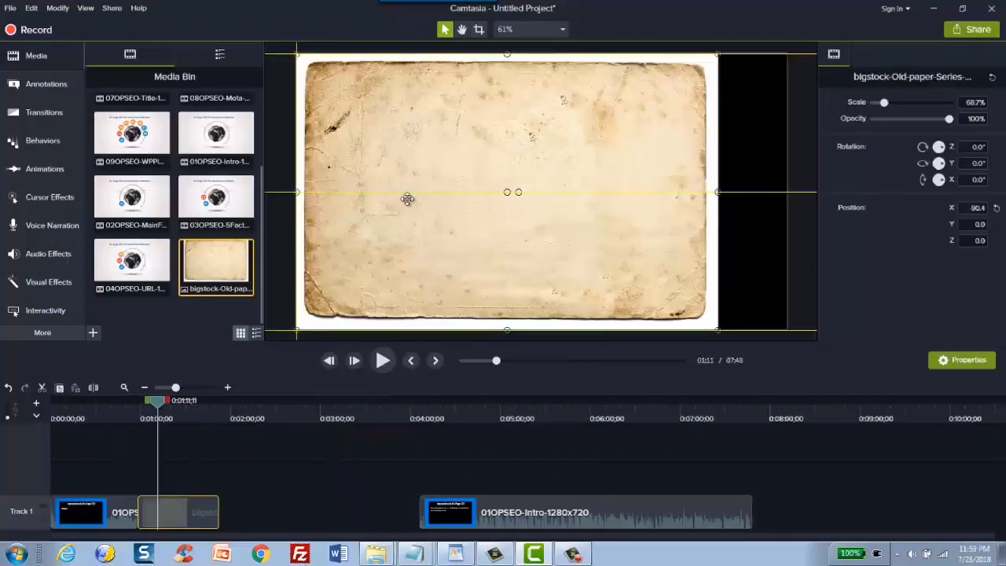
{"action": "left_click_drag", "start_coordinate": [718, 330], "coordinate": [710, 263]}
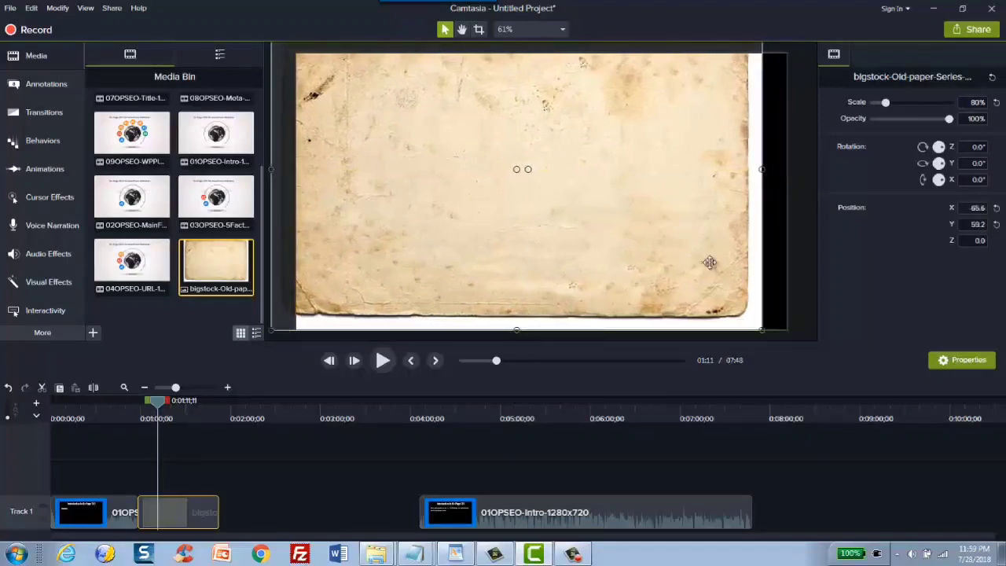
{"action": "left_click_drag", "start_coordinate": [759, 330], "coordinate": [784, 330]}
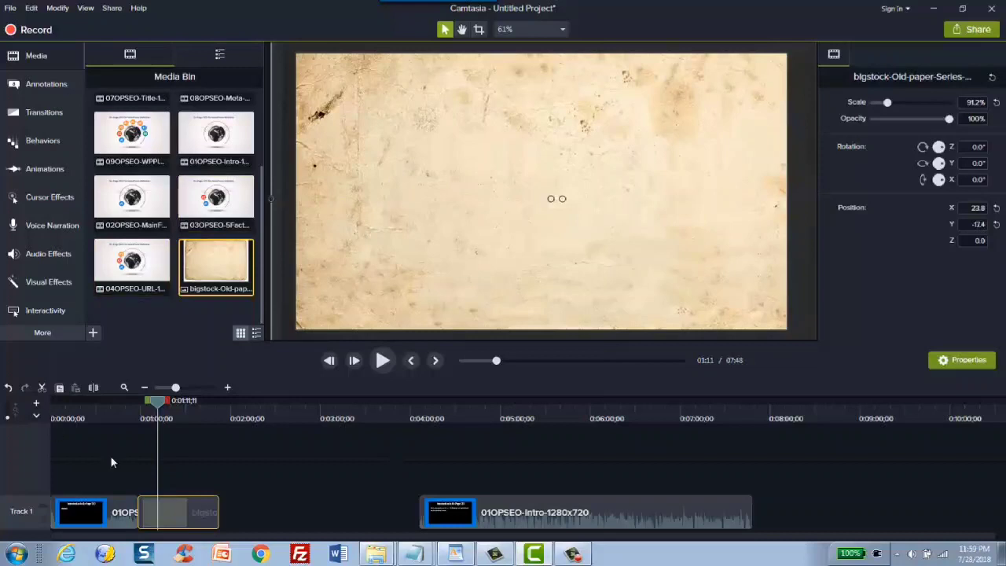
{"action": "left_click_drag", "start_coordinate": [155, 403], "coordinate": [154, 404]}
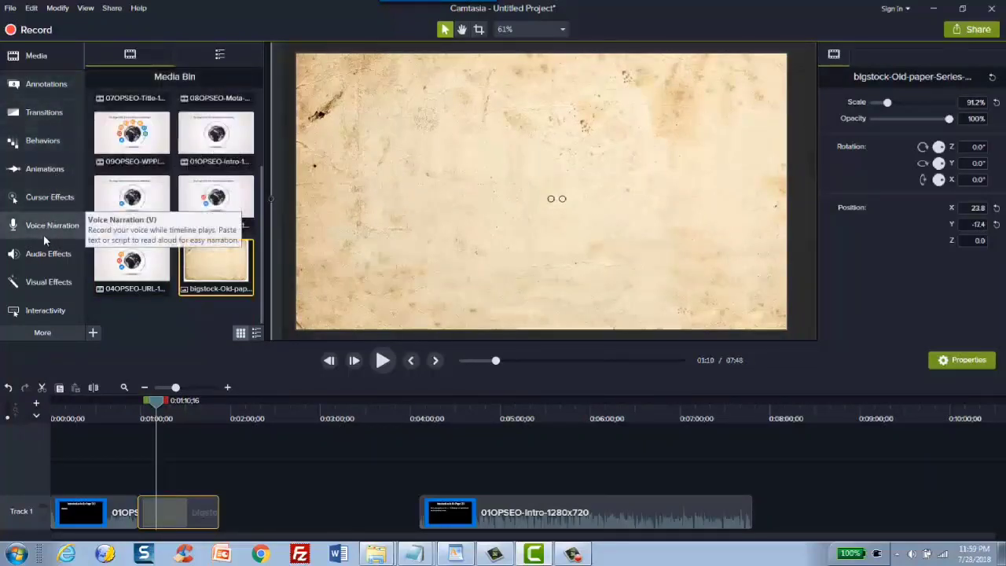
{"action": "left_click", "coordinate": [56, 174]}
{"action": "left_click", "coordinate": [54, 143]}
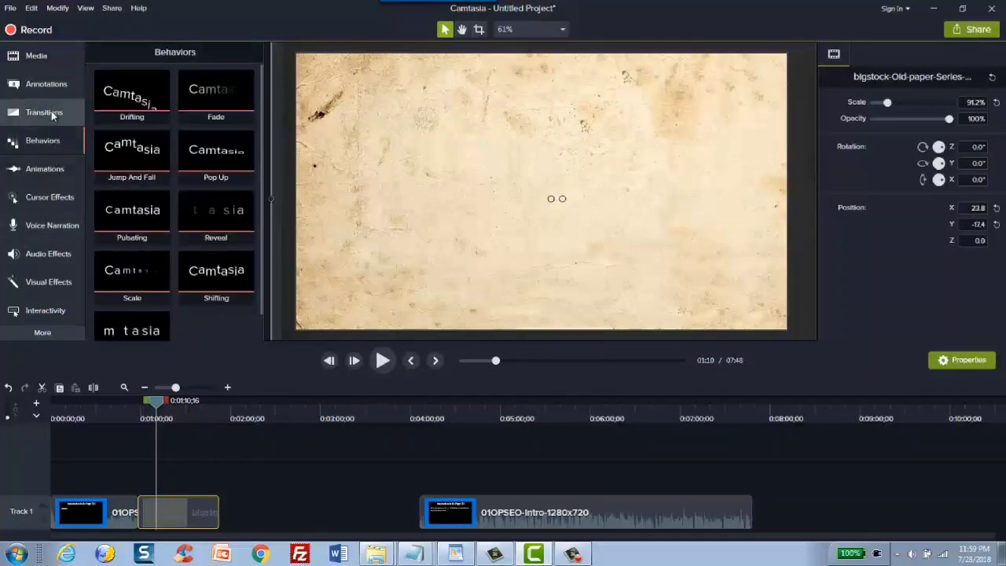
{"action": "left_click", "coordinate": [51, 111]}
{"action": "left_click", "coordinate": [48, 141]}
{"action": "left_click", "coordinate": [216, 157]}
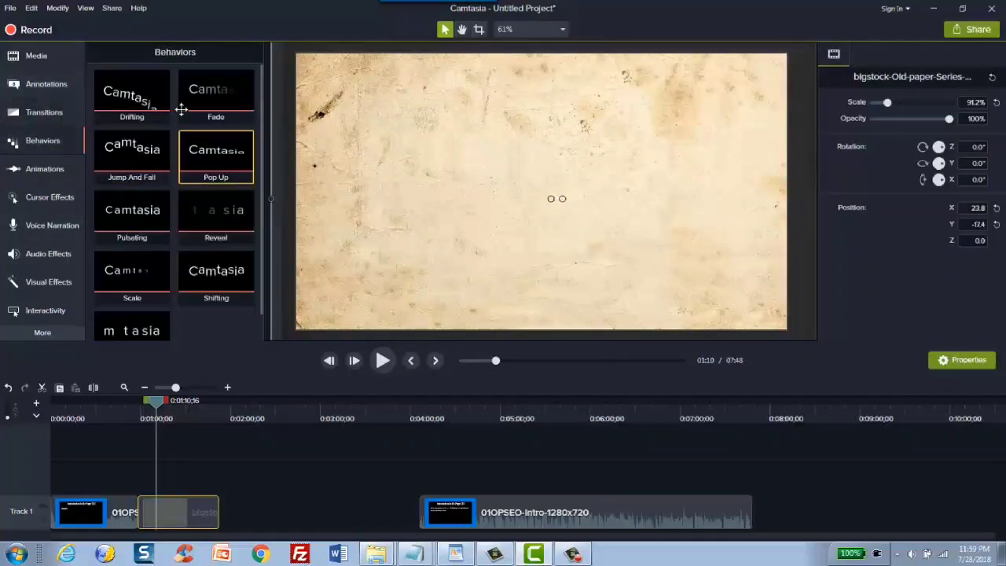
- Add a basic plain-text callout over the old-paper background at 0:01:10;16 and set its font colour to black
{"action": "left_click", "coordinate": [58, 81]}
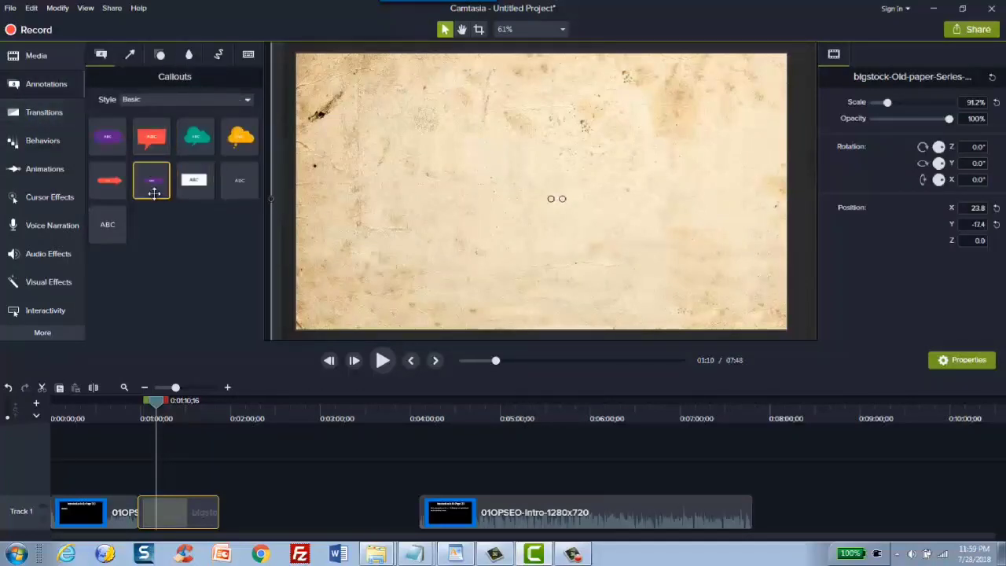
{"action": "left_click_drag", "start_coordinate": [154, 197], "coordinate": [270, 186]}
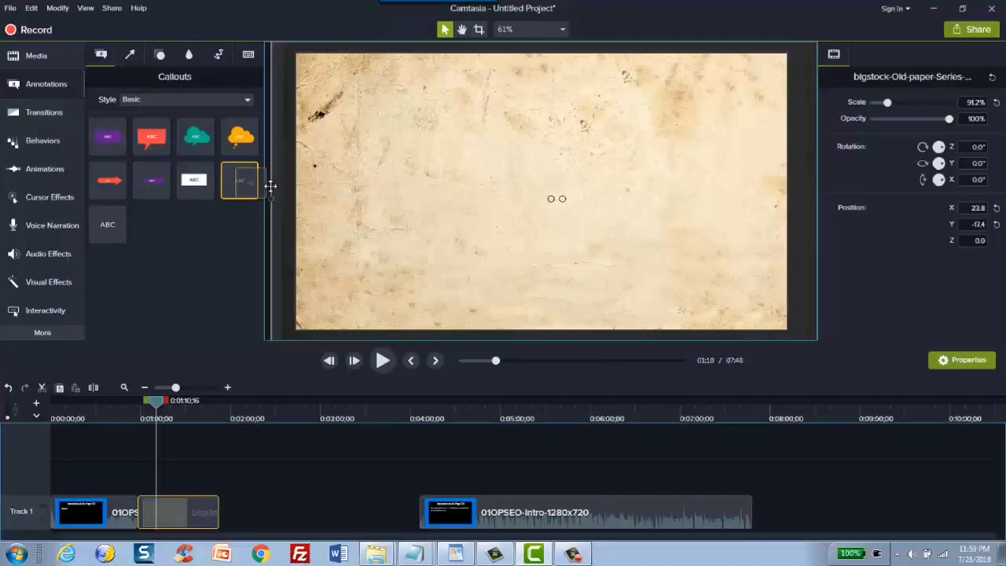
{"action": "left_click_drag", "start_coordinate": [439, 193], "coordinate": [460, 200]}
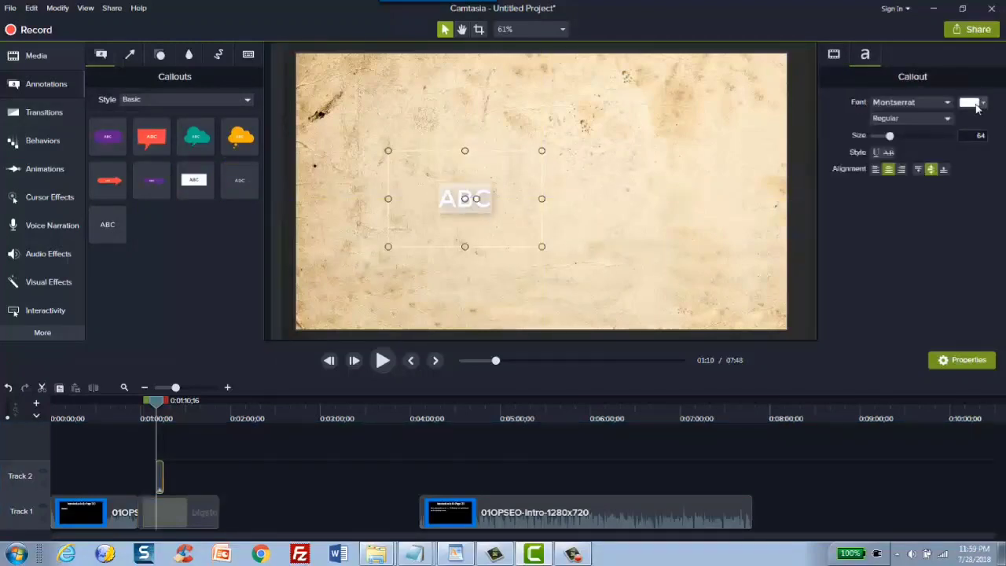
{"action": "left_click", "coordinate": [975, 104]}
{"action": "left_click", "coordinate": [879, 142]}
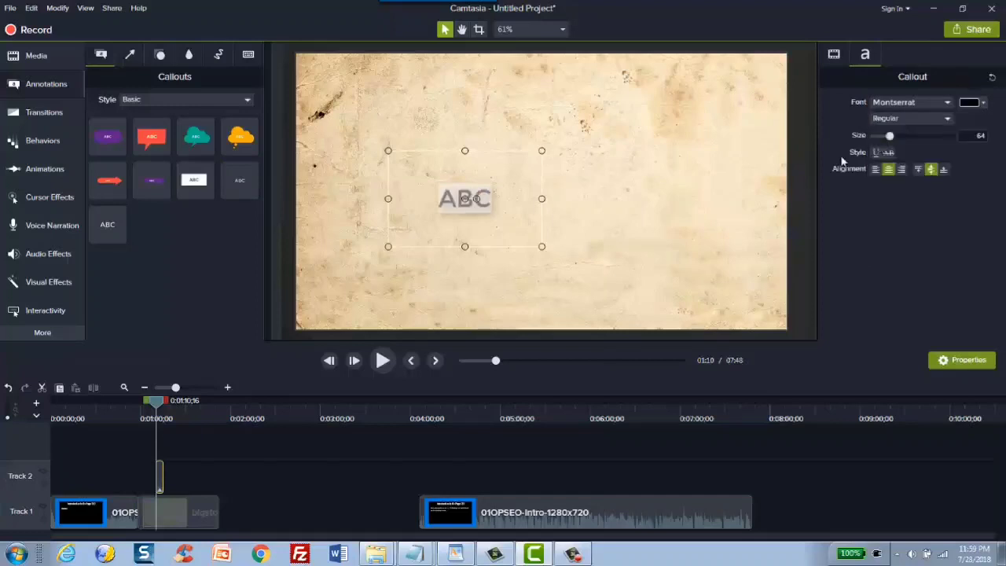
- Replace the callout's placeholder text with "How Can You Make Your Wordpress Site SEO Friendly?"
{"action": "left_click", "coordinate": [499, 206]}
{"action": "key", "text": "ctrl+a"}
{"action": "type", "text": "H"}
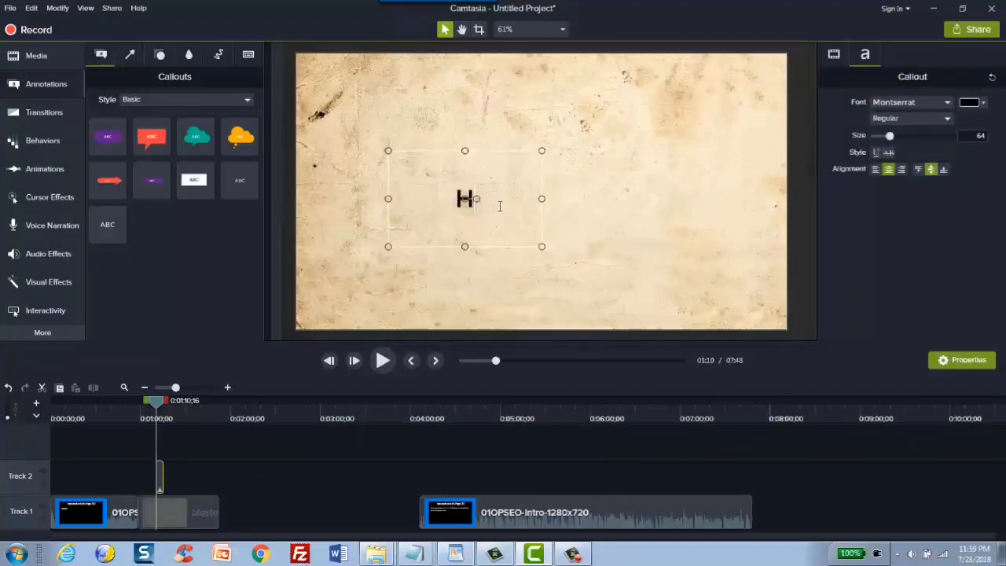
{"action": "type", "text": "ow Can You Make Your"}
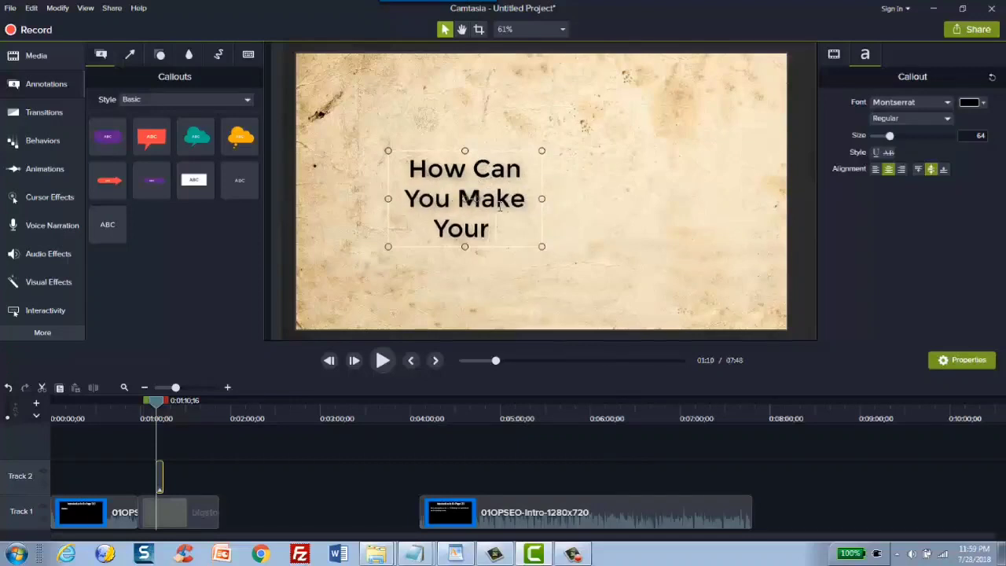
{"action": "type", "text": " Wordpress Si"}
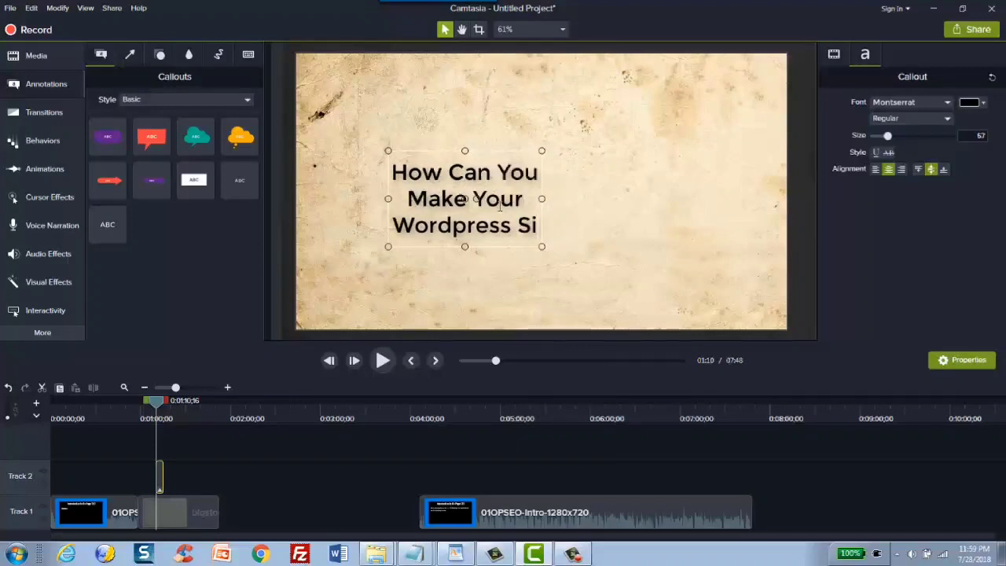
{"action": "type", "text": "te SEO Friendly?"}
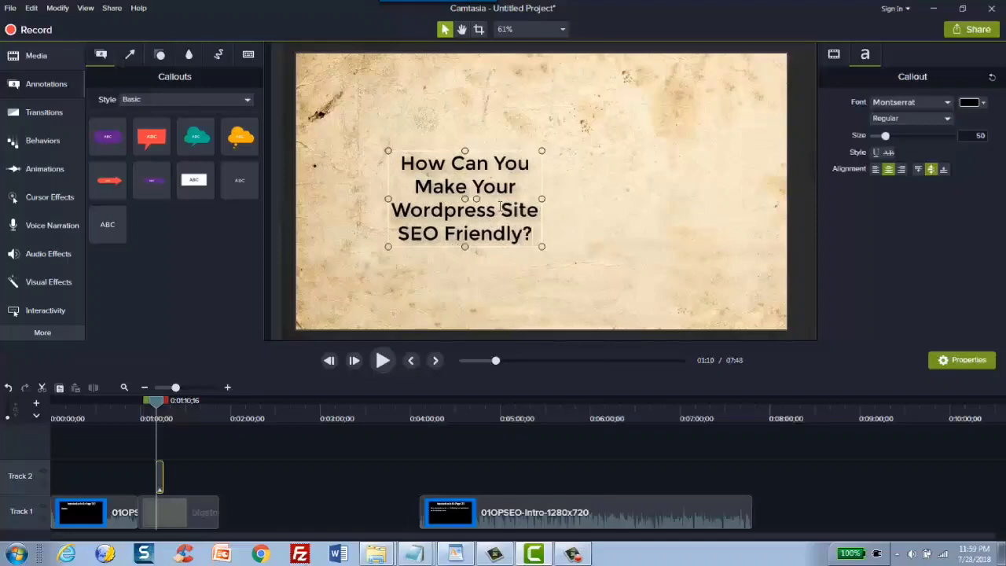
- Enlarge the callout's text box and centre it on the canvas so the question fits on two lines
{"action": "left_click_drag", "start_coordinate": [541, 248], "coordinate": [706, 300]}
{"action": "left_click_drag", "start_coordinate": [669, 254], "coordinate": [614, 195]}
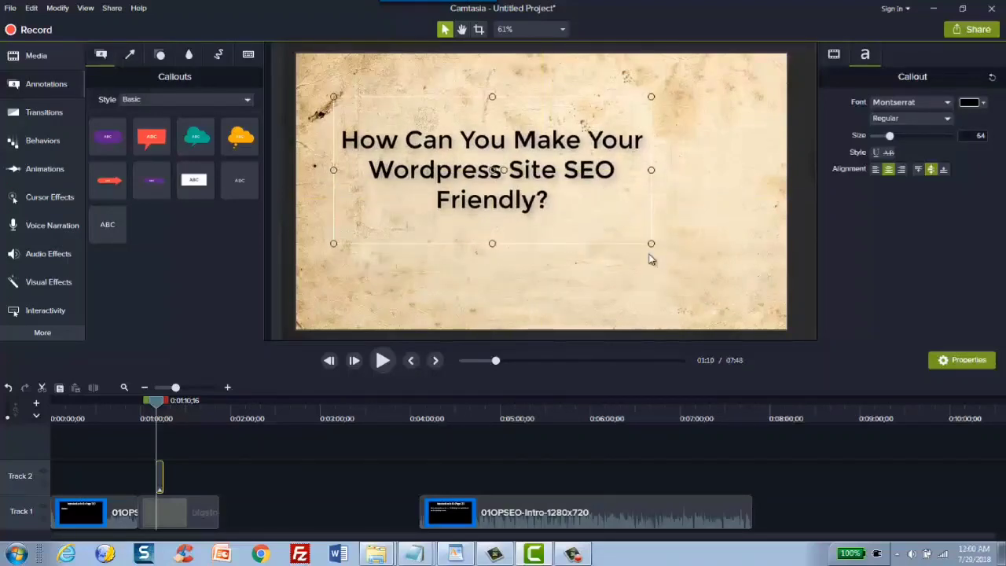
{"action": "left_click_drag", "start_coordinate": [651, 244], "coordinate": [744, 294]}
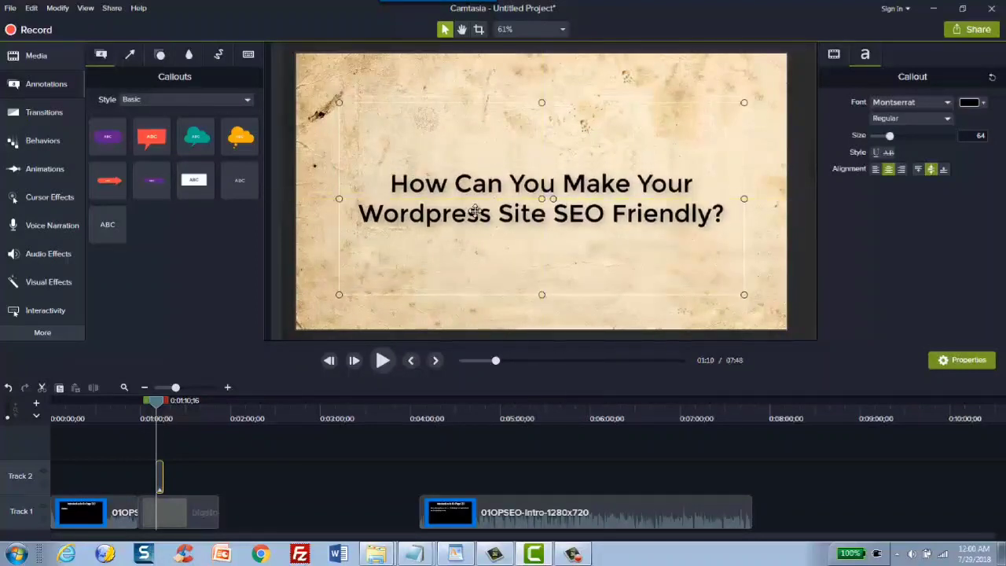
- Lengthen the question callout on Track 2, start it where the old-paper image begins, and place two copies directly after it
{"action": "mouse_move", "coordinate": [163, 470]}
{"action": "left_mouse_down"}
{"action": "mouse_move", "coordinate": [180, 474]}
{"action": "mouse_move", "coordinate": [158, 477]}
{"action": "mouse_move", "coordinate": [193, 472]}
{"action": "mouse_move", "coordinate": [181, 475]}
{"action": "left_mouse_up"}
{"action": "key", "text": "ctrl+v"}
{"action": "right_click", "coordinate": [147, 477]}
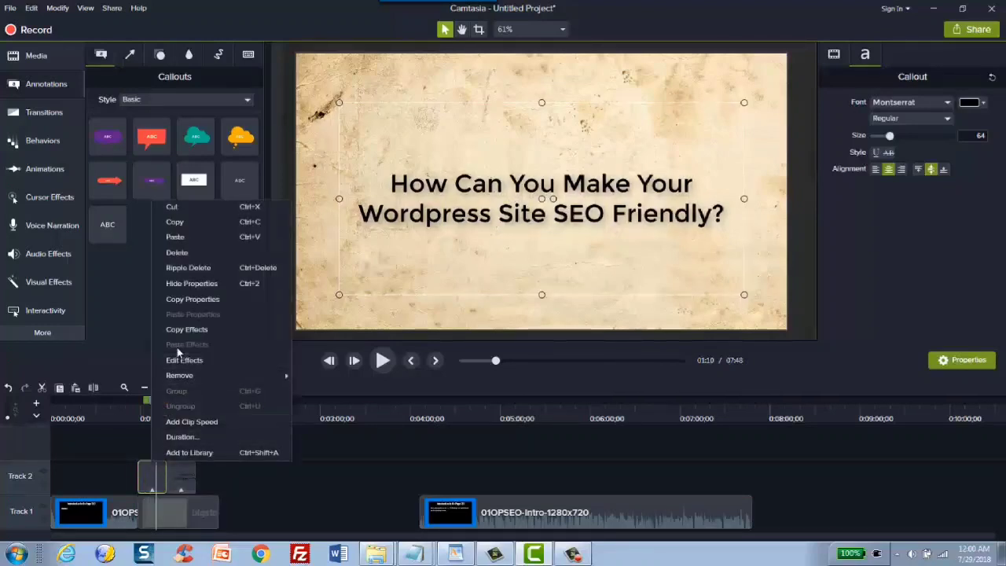
{"action": "left_click", "coordinate": [174, 222]}
{"action": "left_click", "coordinate": [204, 464]}
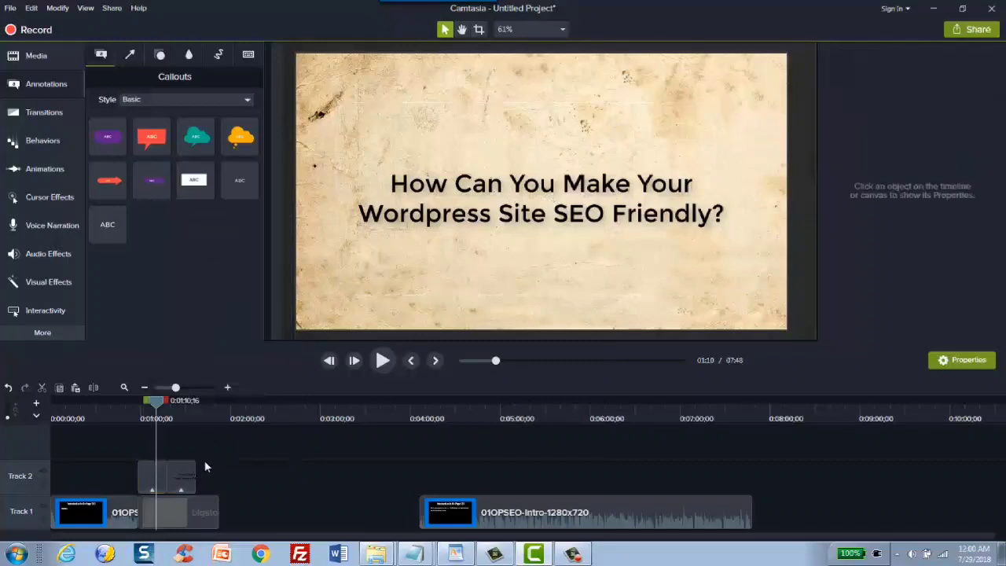
{"action": "right_click", "coordinate": [205, 464]}
{"action": "left_click", "coordinate": [235, 321]}
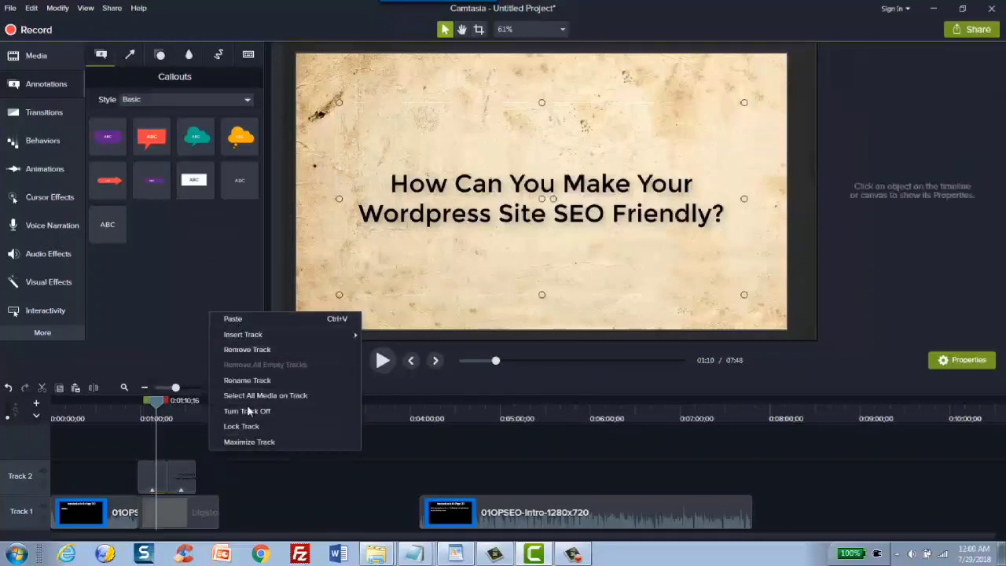
{"action": "left_click_drag", "start_coordinate": [222, 477], "coordinate": [210, 478]}
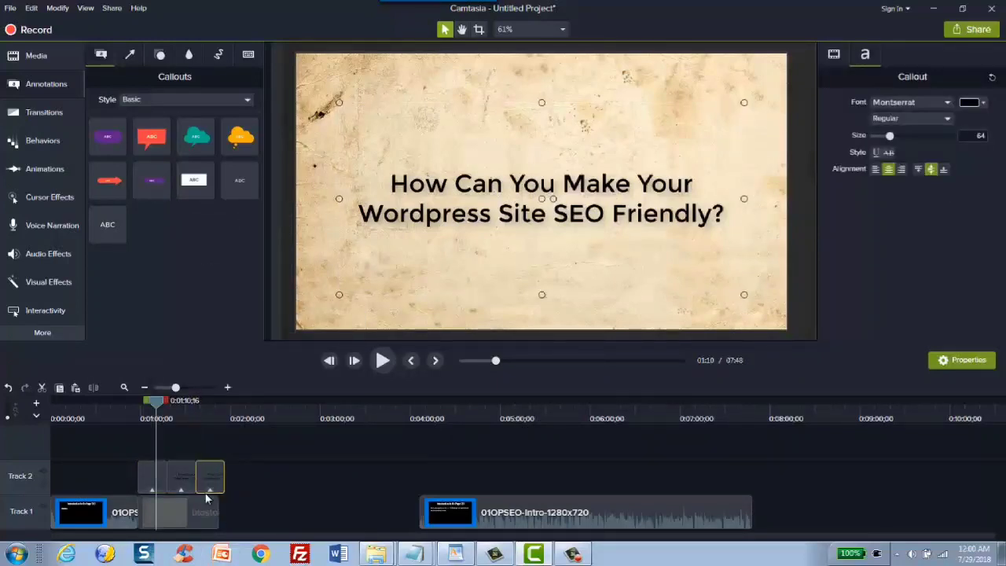
- Check the script in WordPad and replace the second callout's text in Camtasia with "By Implementing 5 Factors"
{"action": "left_click", "coordinate": [187, 477]}
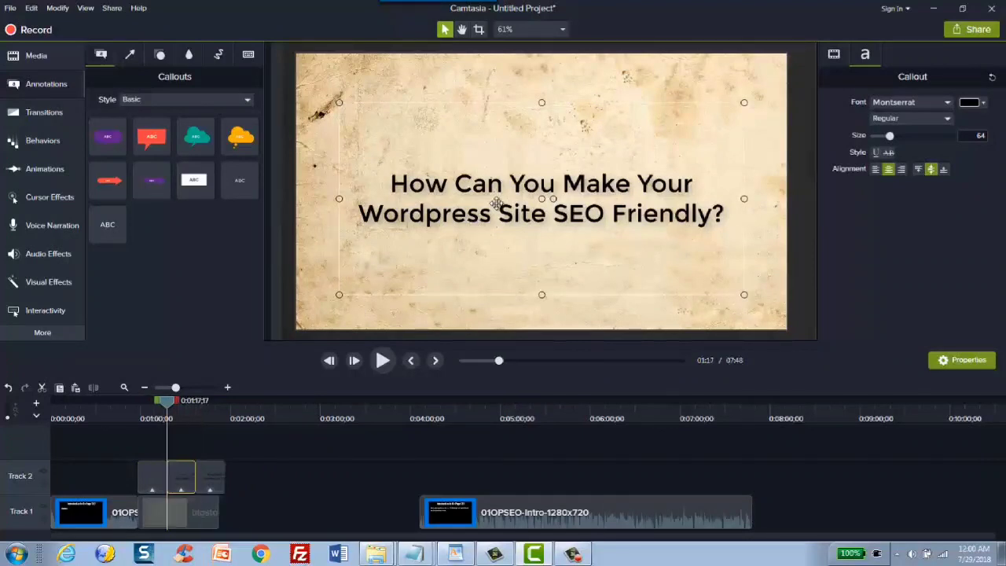
{"action": "double_click", "coordinate": [536, 206]}
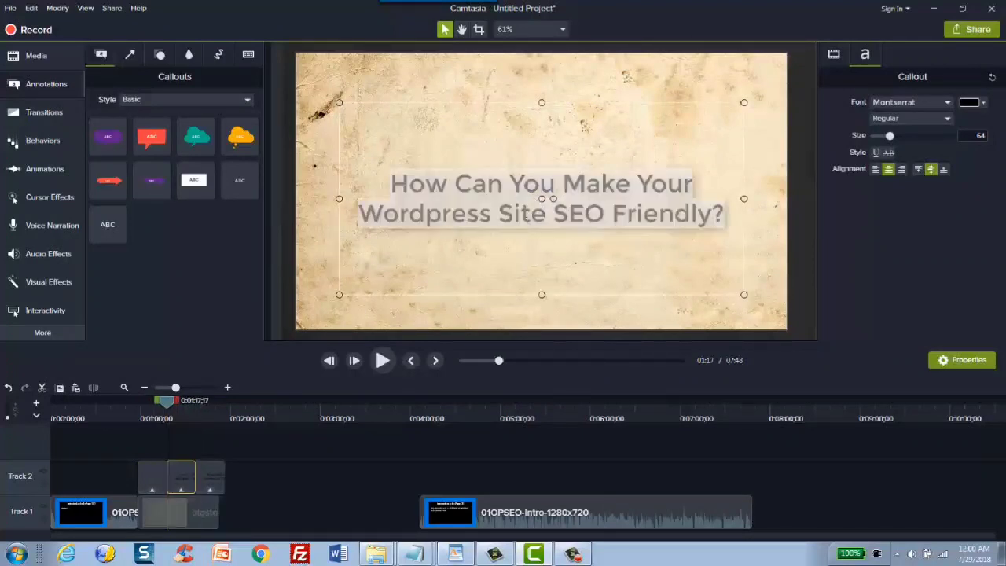
{"action": "left_click", "coordinate": [525, 214]}
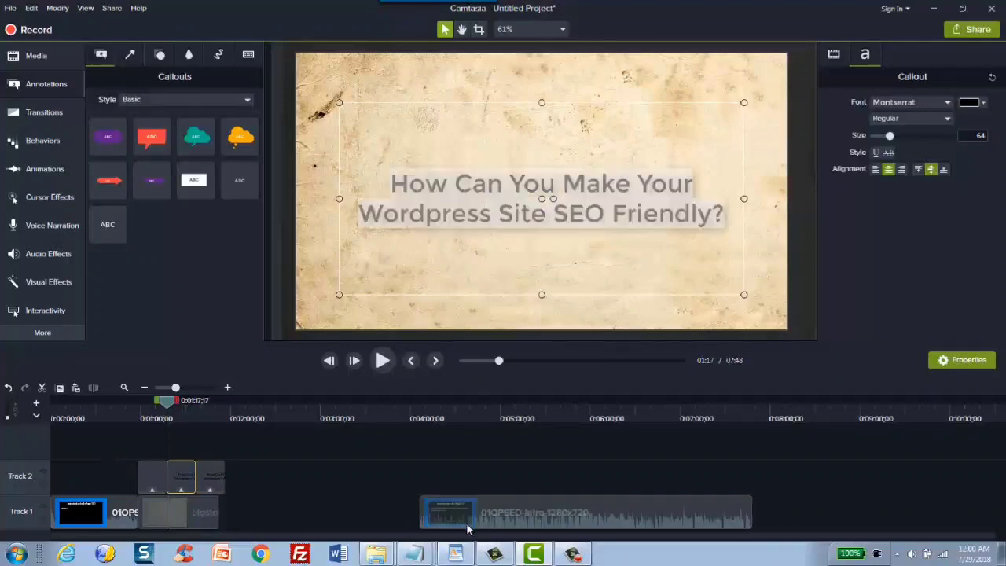
{"action": "left_click", "coordinate": [456, 553]}
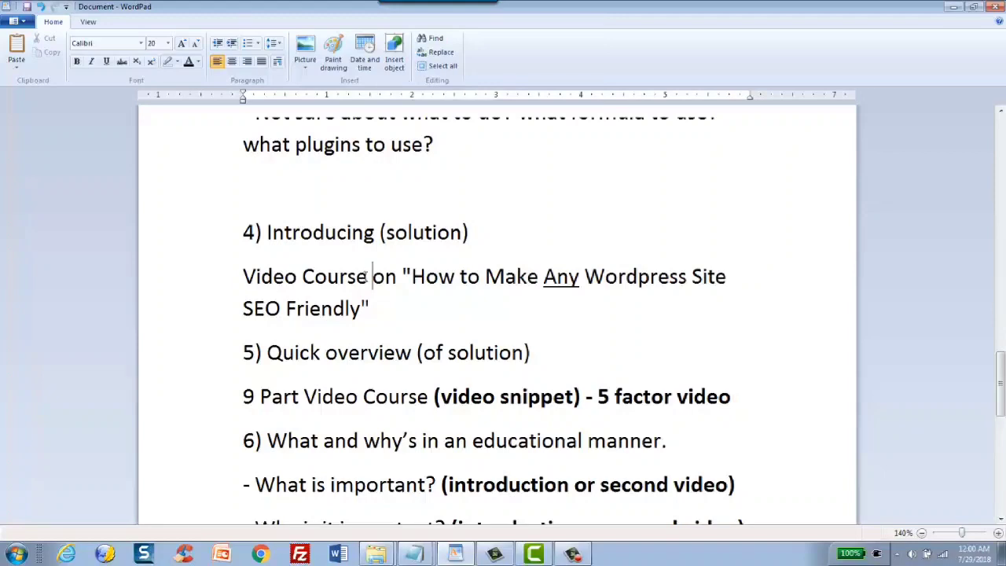
{"action": "scroll", "coordinate": [367, 276], "scroll_direction": "down", "scroll_amount": 1}
{"action": "key", "text": "alt+Tab"}
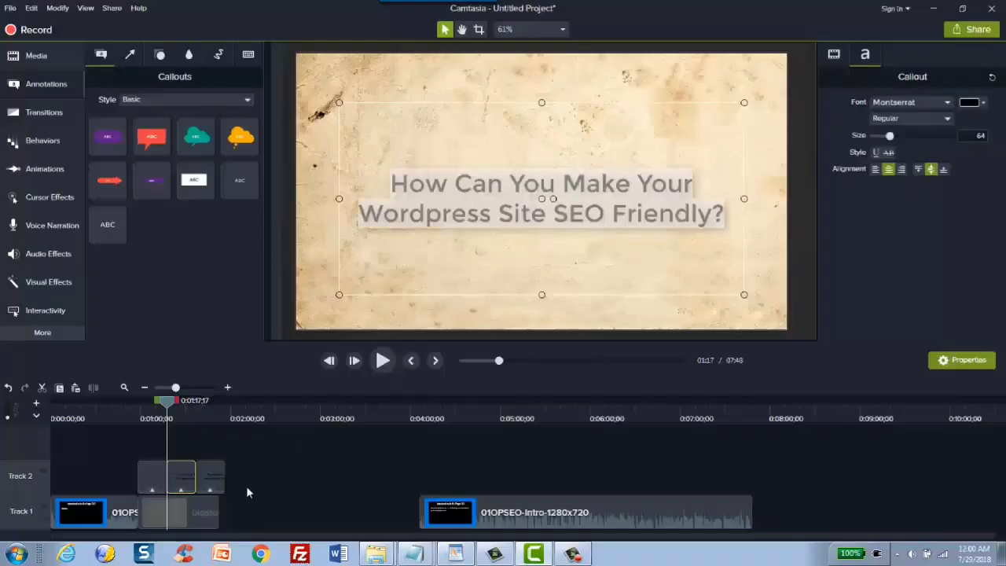
{"action": "double_click", "coordinate": [421, 191]}
{"action": "key", "text": "ctrl+a"}
{"action": "type", "text": "B"}
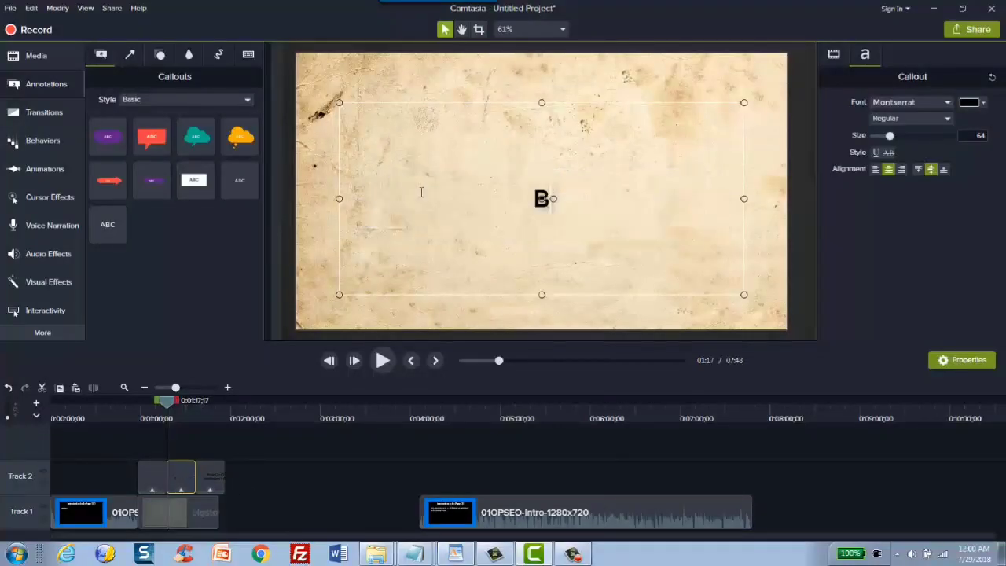
{"action": "type", "text": "y Implementing"}
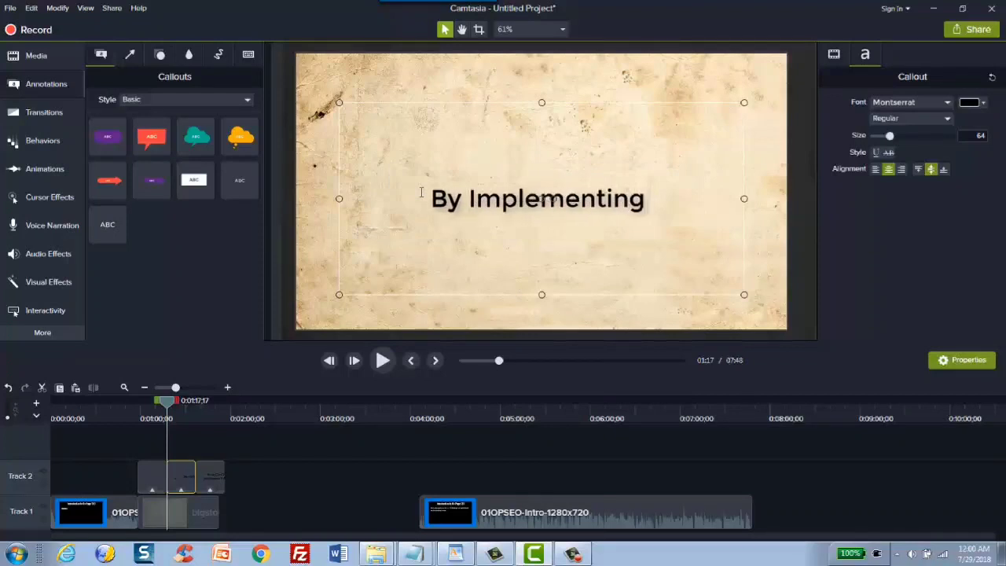
{"action": "type", "text": " 5 Factors"}
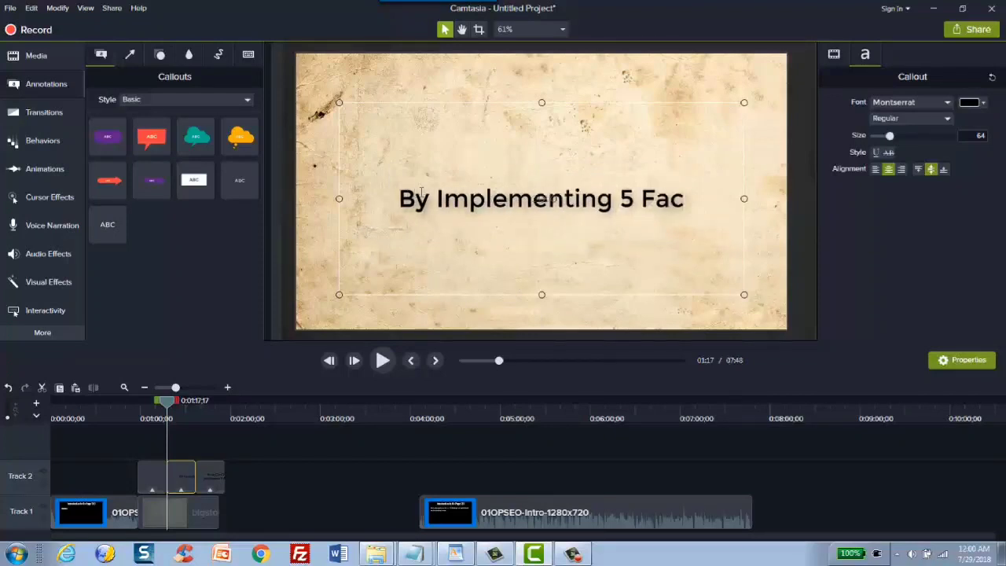
- Trim the old-paper image to end with the second callout, and move the leftover 01OPSEO-Intro clip to start at about 0:05:23;20
{"action": "left_click", "coordinate": [212, 406]}
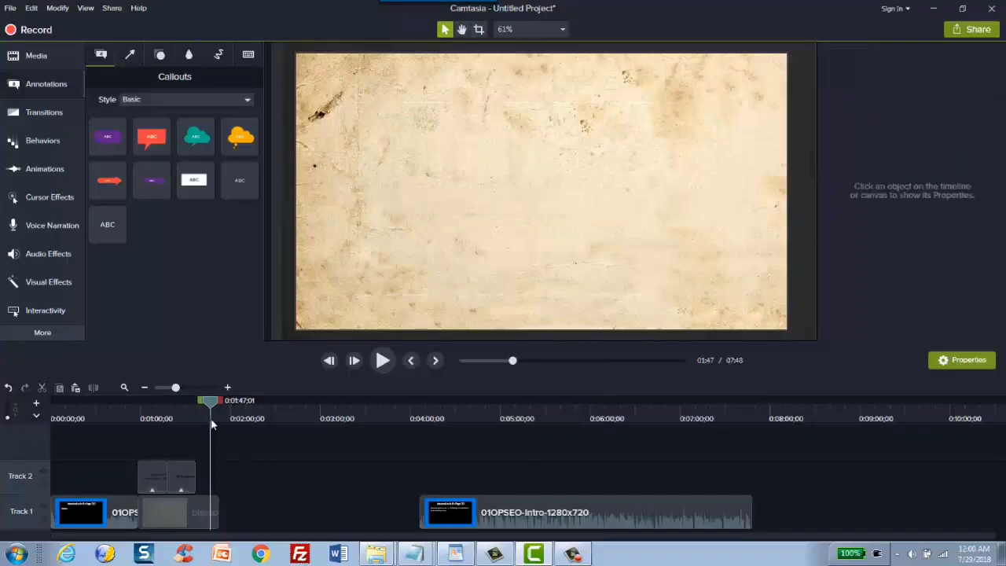
{"action": "left_click_drag", "start_coordinate": [213, 507], "coordinate": [201, 511]}
{"action": "left_click_drag", "start_coordinate": [501, 525], "coordinate": [617, 524]}
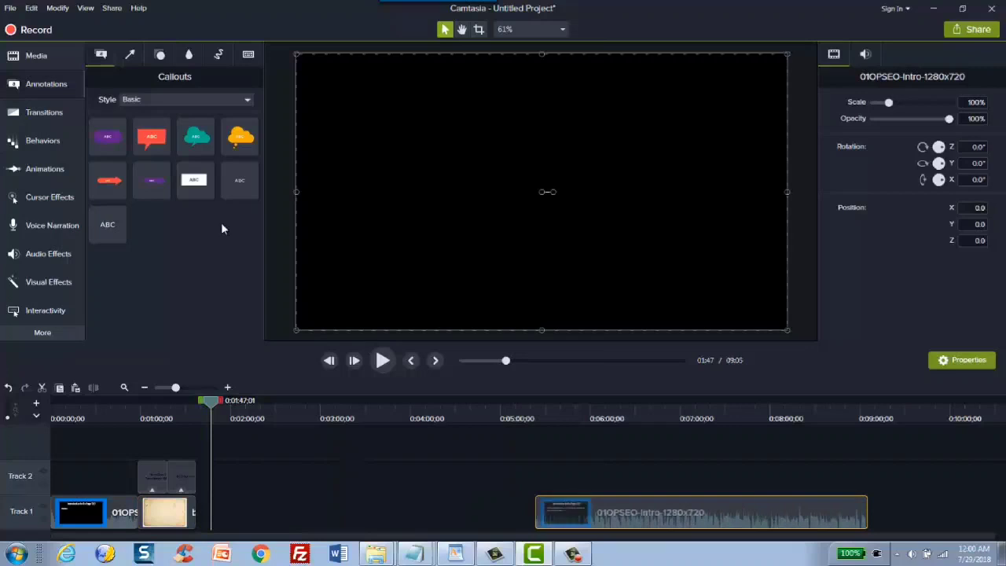
{"action": "left_click", "coordinate": [40, 56]}
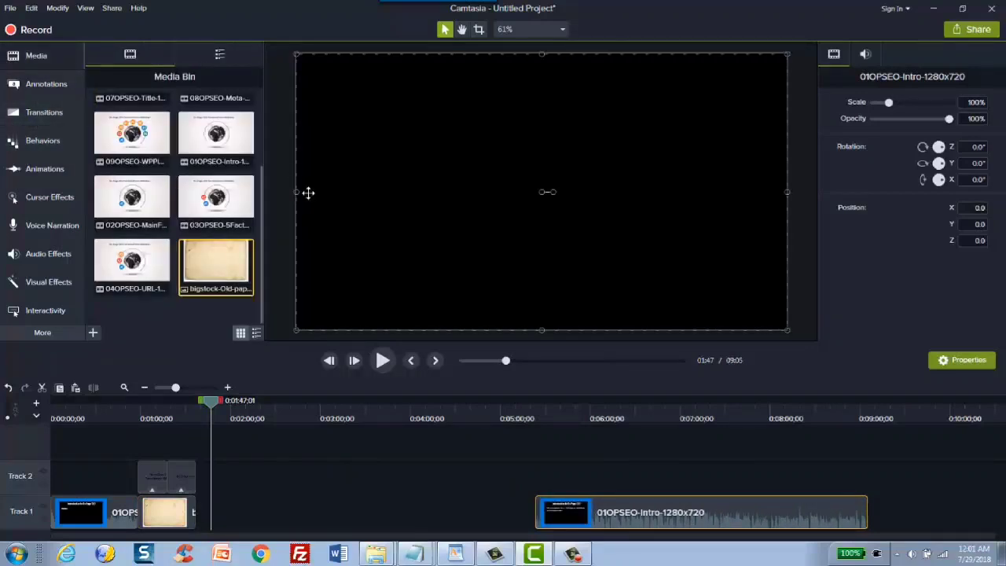
- In the WordPad script, colour the two-line "Video Course on How to Make Any Wordpress Site SEO Friendly" entry under item 4 grey
{"action": "left_click", "coordinate": [456, 554]}
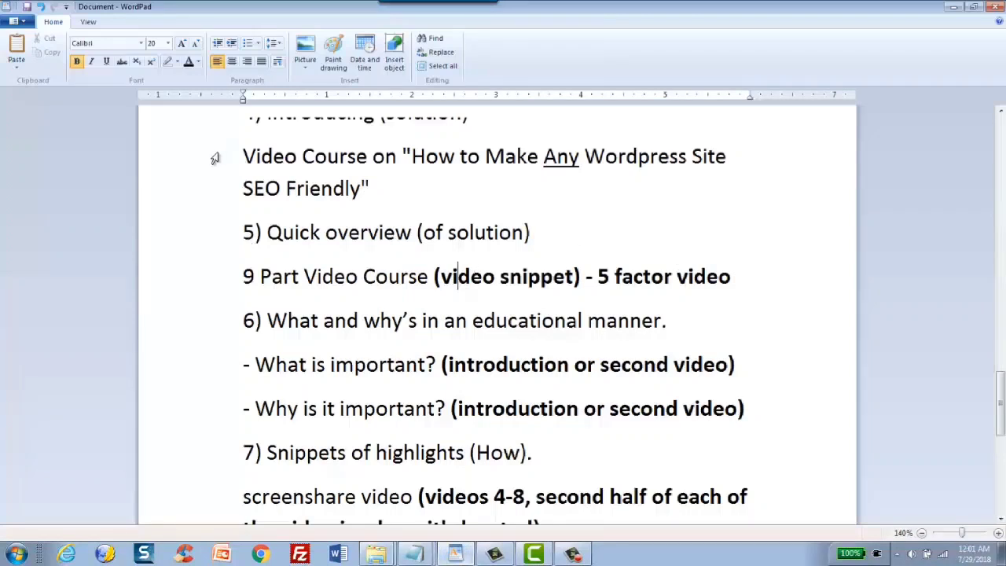
{"action": "left_click_drag", "start_coordinate": [215, 159], "coordinate": [211, 188]}
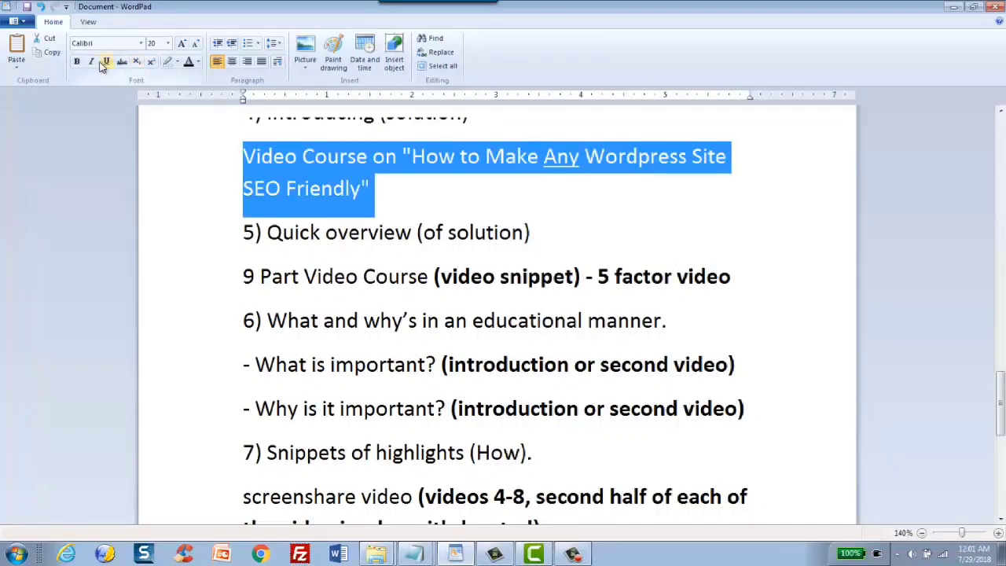
{"action": "left_click", "coordinate": [198, 63]}
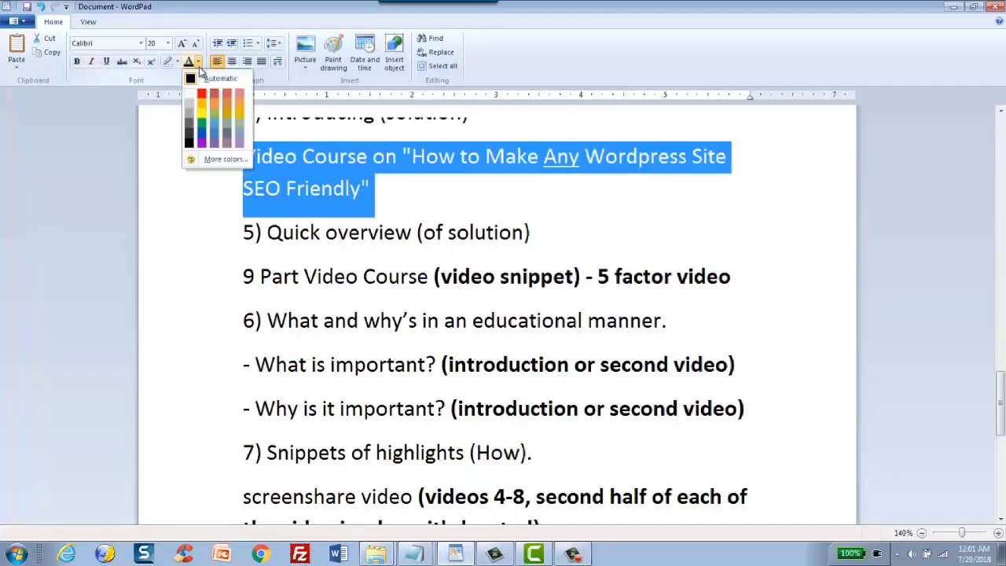
{"action": "left_click", "coordinate": [191, 124]}
{"action": "left_click", "coordinate": [325, 233]}
{"action": "scroll", "coordinate": [329, 235], "scroll_direction": "down", "scroll_amount": 3}
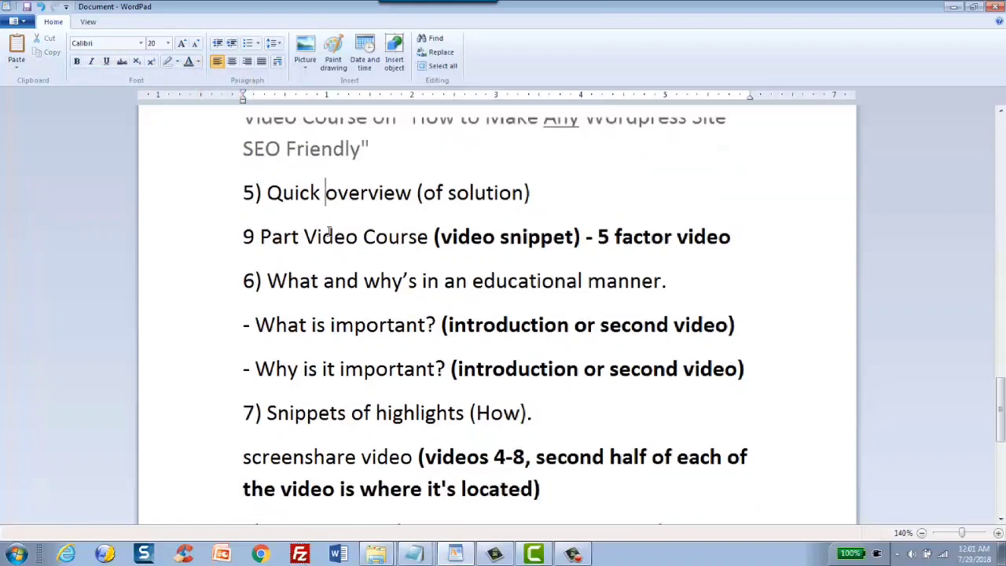
{"action": "scroll", "coordinate": [329, 230], "scroll_direction": "up", "scroll_amount": 3}
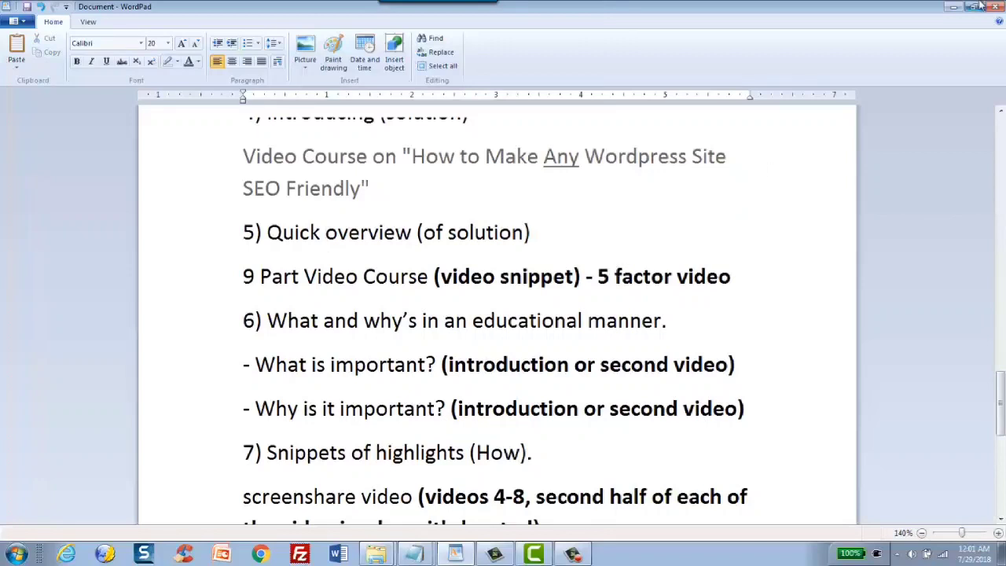
{"action": "left_click", "coordinate": [953, 6]}
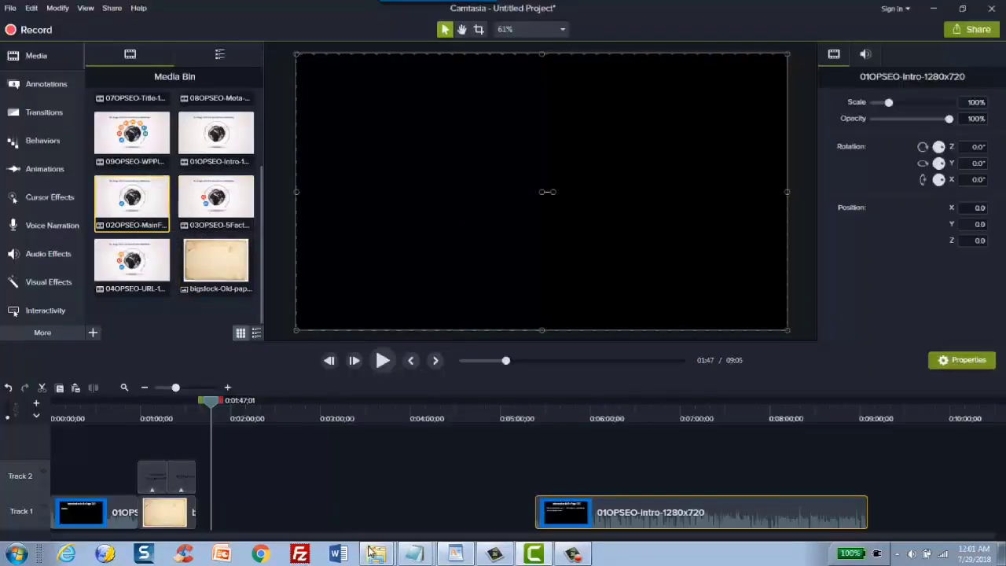
- Check the course files in Explorer and place the 03OPSEO-5Factors clip on Track 1 after the old-paper image, replacing the leftover Intro clip
{"action": "key", "text": "alt+Tab"}
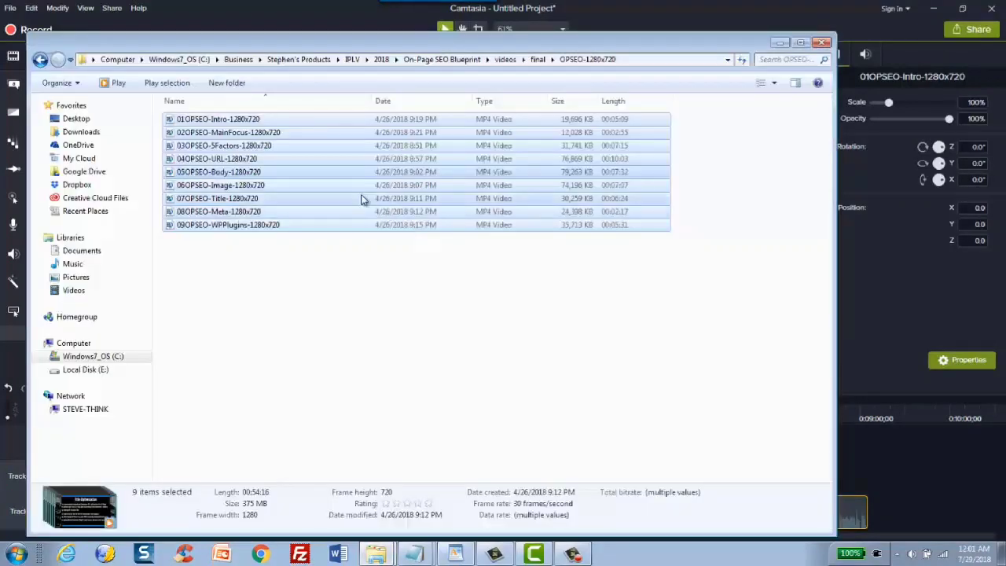
{"action": "left_click", "coordinate": [200, 146]}
{"action": "left_click", "coordinate": [231, 15]}
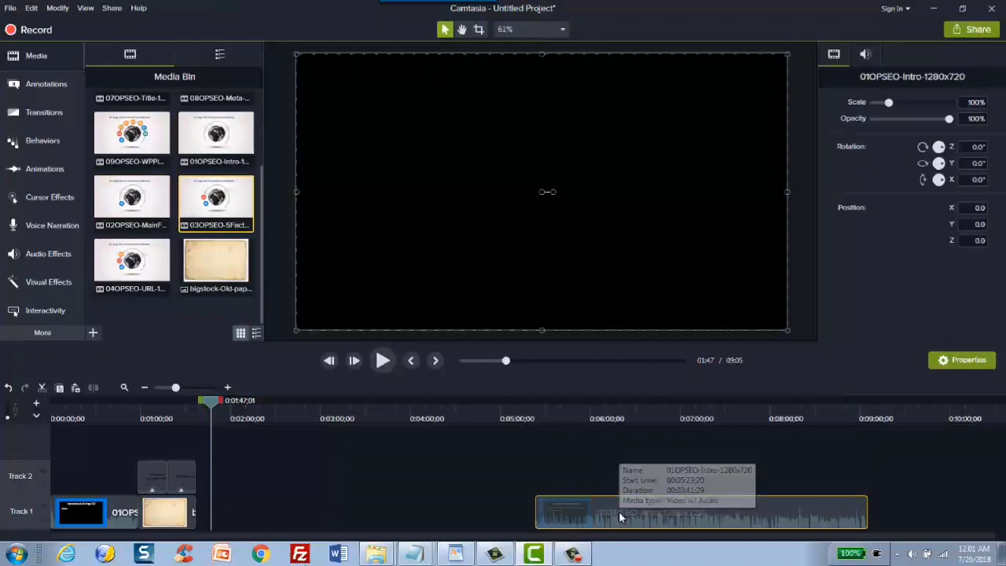
{"action": "left_click_drag", "start_coordinate": [619, 511], "coordinate": [321, 513]}
{"action": "left_click", "coordinate": [384, 514]}
- Scrub through the 03OPSEO-5Factors clip and examine its slides for a suitable snippet
{"action": "left_click_drag", "start_coordinate": [279, 410], "coordinate": [311, 395]}
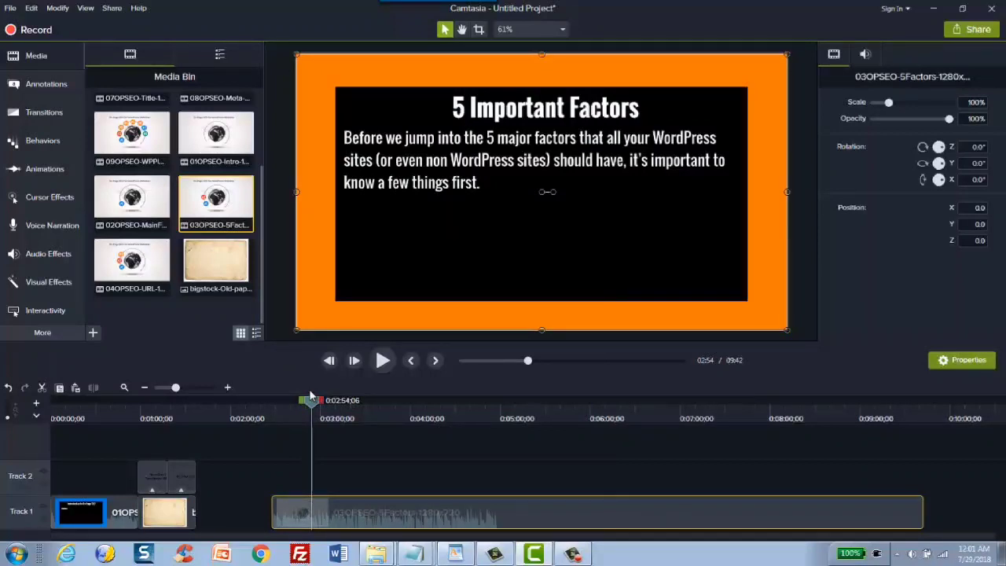
{"action": "left_click_drag", "start_coordinate": [310, 395], "coordinate": [507, 401]}
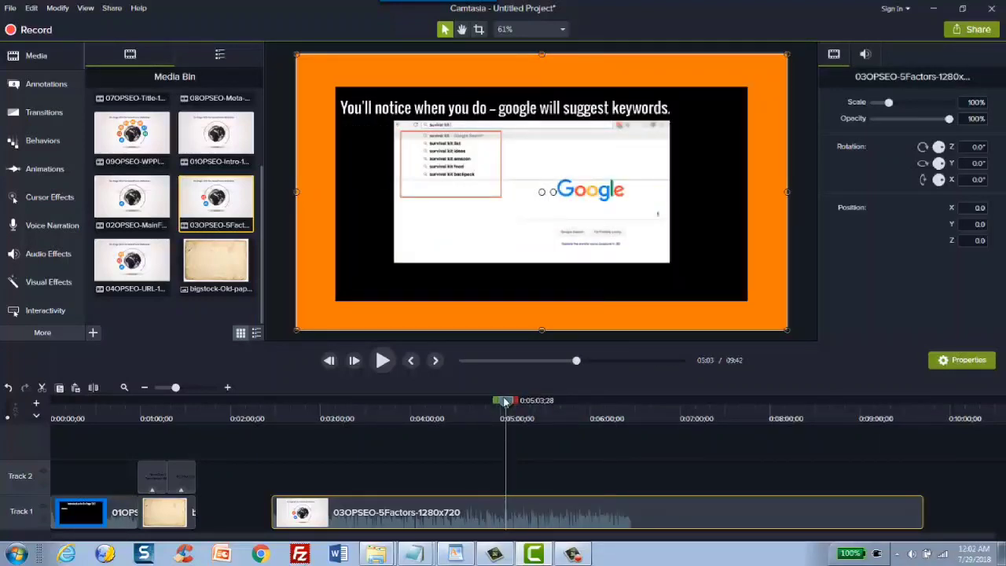
{"action": "left_click_drag", "start_coordinate": [507, 403], "coordinate": [424, 403]}
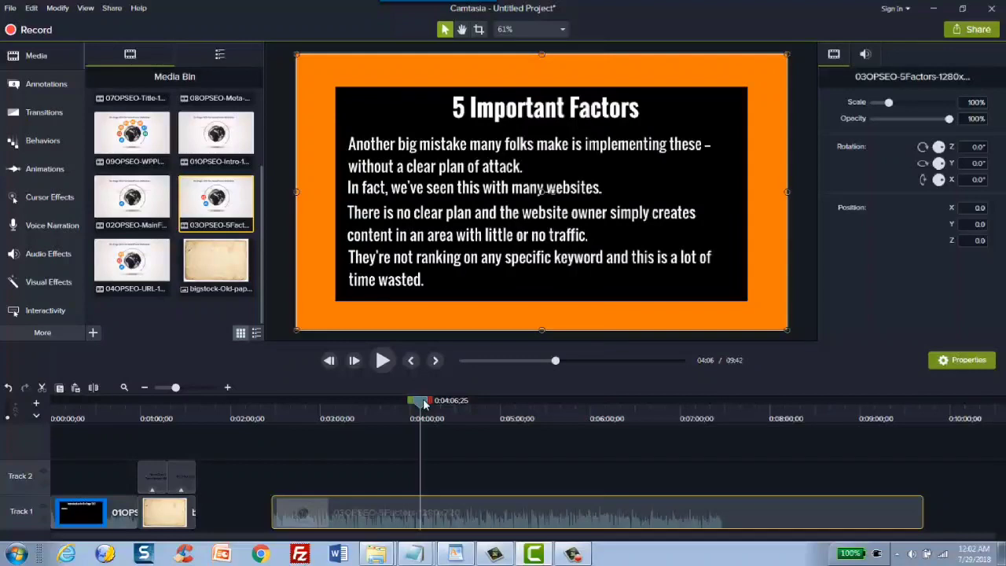
{"action": "left_click_drag", "start_coordinate": [406, 406], "coordinate": [362, 407]}
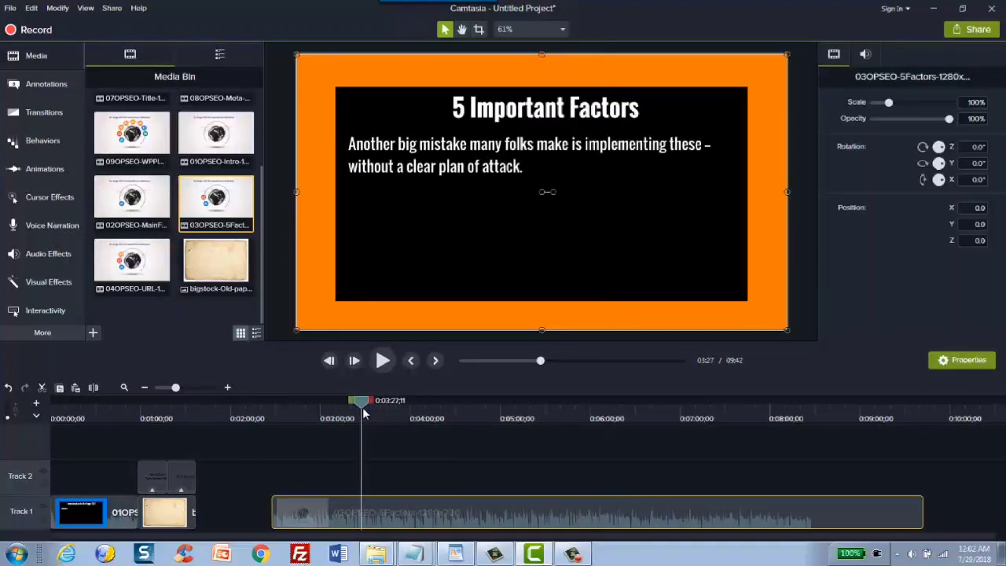
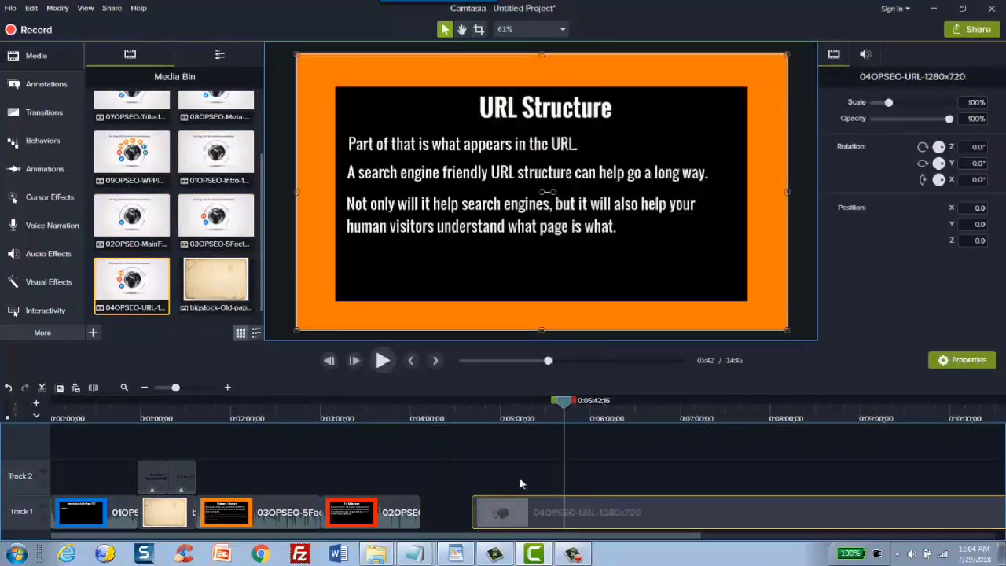
- Split the 04OPSEO-URL clip at 0:14:25;00 in its screenshare part and delete everything before the cut
{"action": "left_click", "coordinate": [144, 387]}
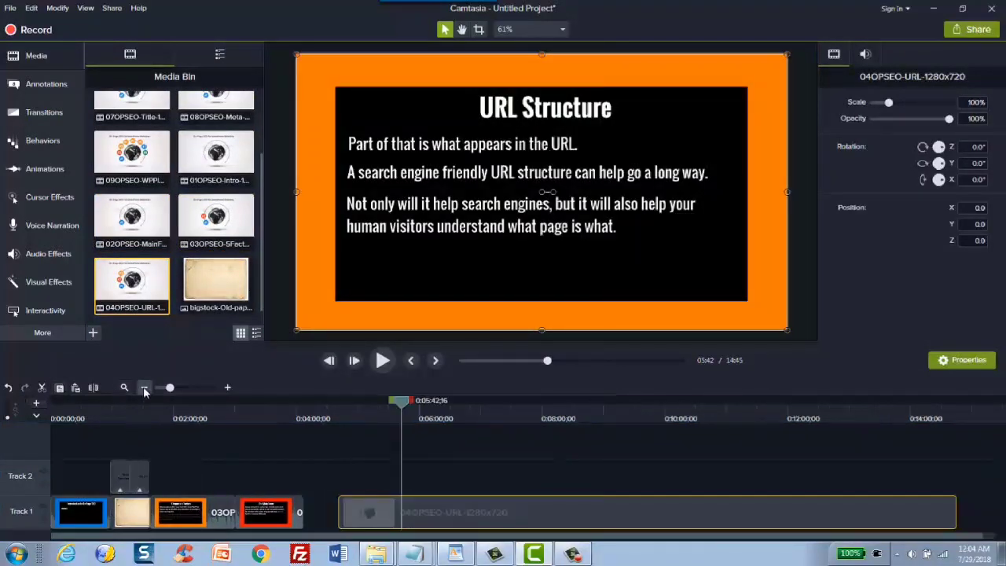
{"action": "left_click_drag", "start_coordinate": [559, 418], "coordinate": [926, 410]}
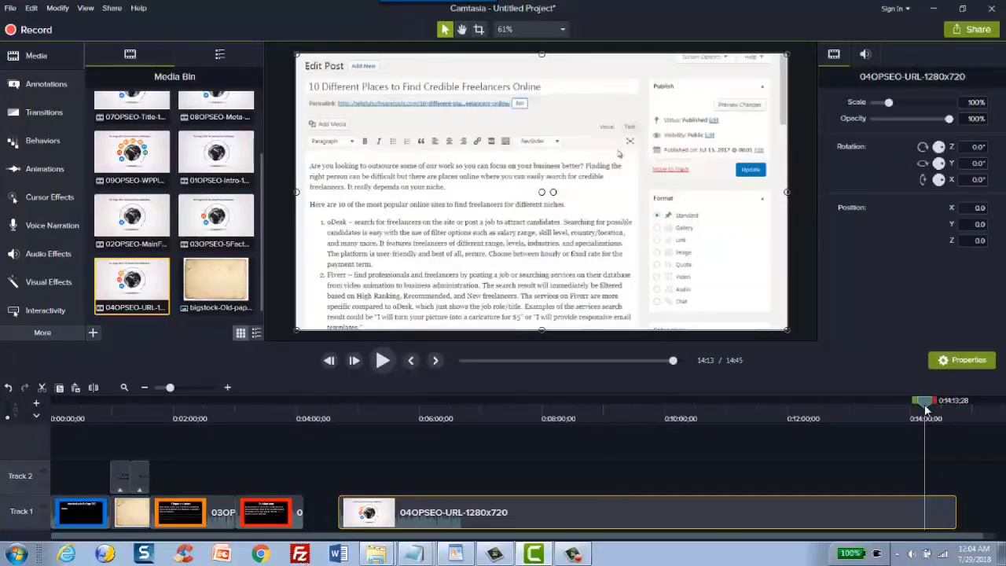
{"action": "left_click_drag", "start_coordinate": [927, 410], "coordinate": [934, 410]}
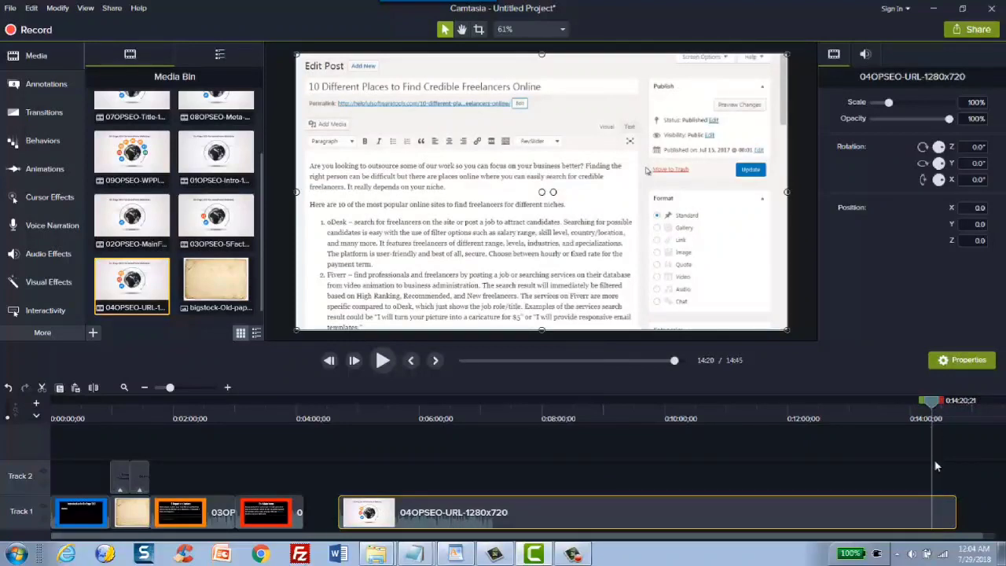
{"action": "left_click_drag", "start_coordinate": [933, 404], "coordinate": [937, 406]}
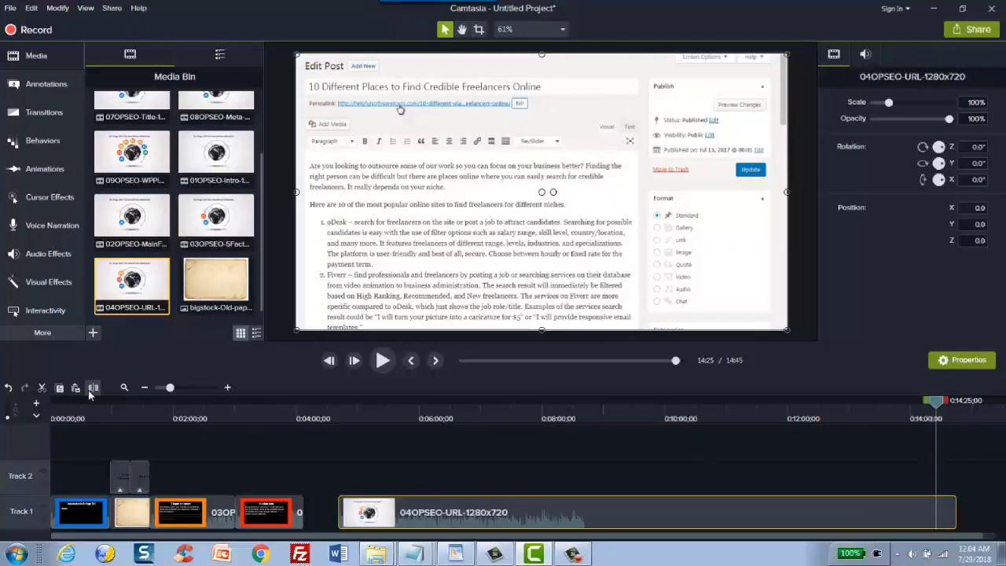
{"action": "key", "text": "s"}
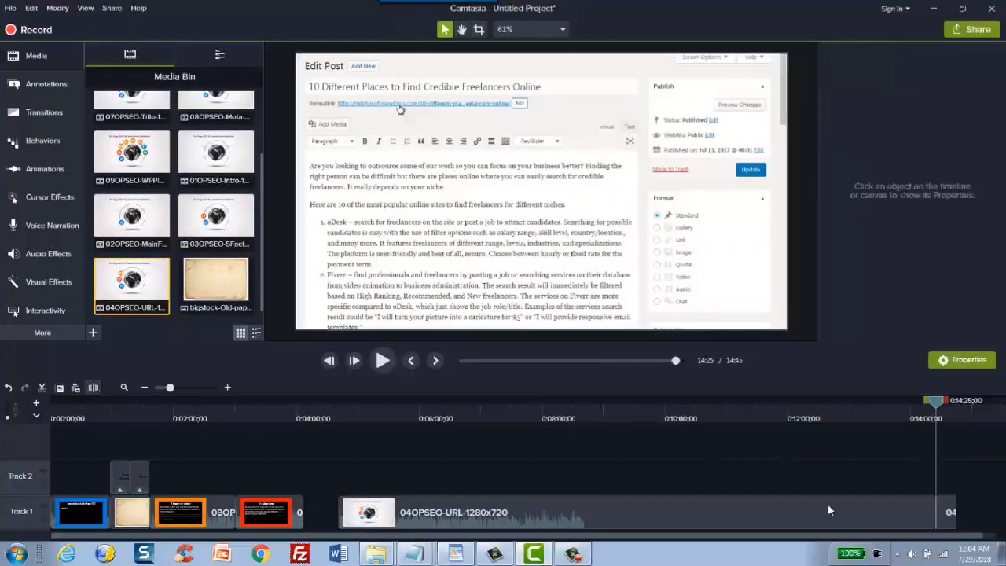
{"action": "key", "text": "Delete"}
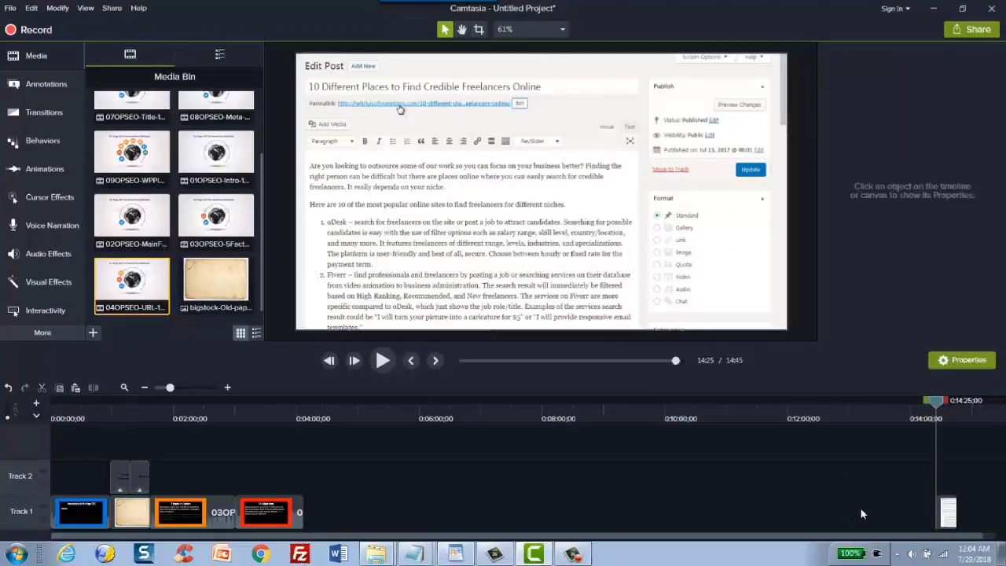
- Copy the two text callouts on Track 2 together with the old-paper image beneath them
{"action": "left_click", "coordinate": [146, 477]}
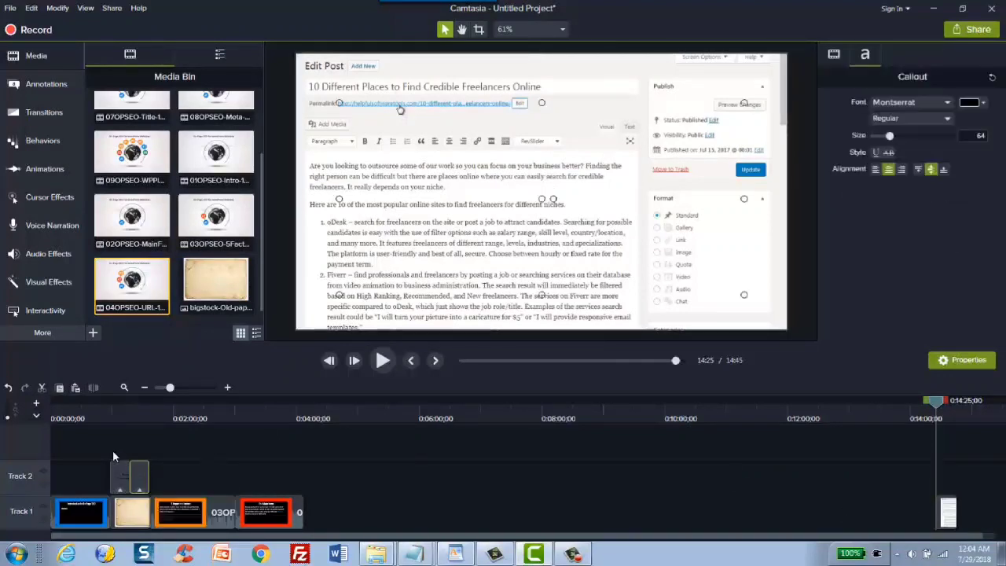
{"action": "left_click", "coordinate": [115, 454]}
{"action": "left_click", "coordinate": [142, 468]}
{"action": "left_click", "coordinate": [145, 456]}
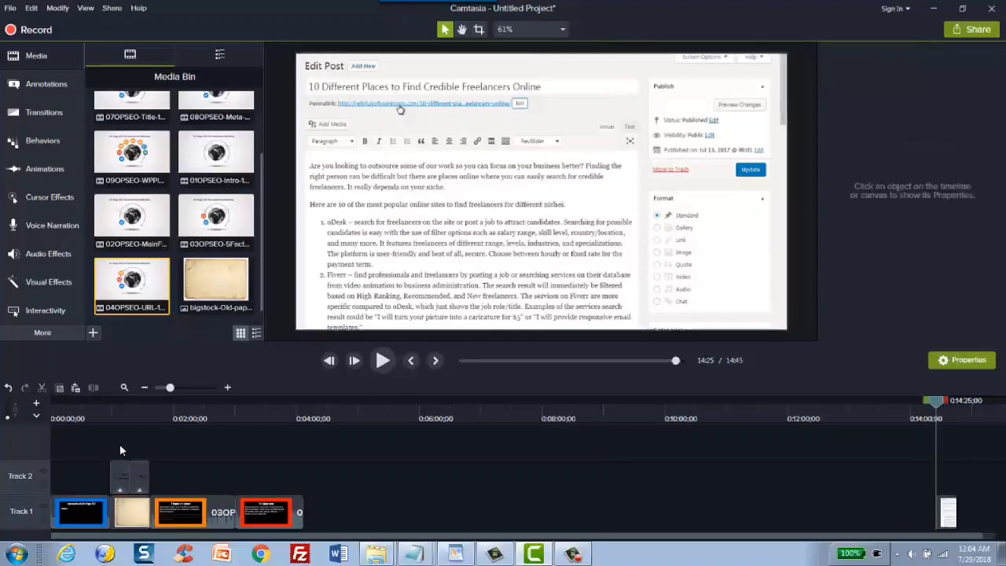
{"action": "left_click", "coordinate": [128, 494]}
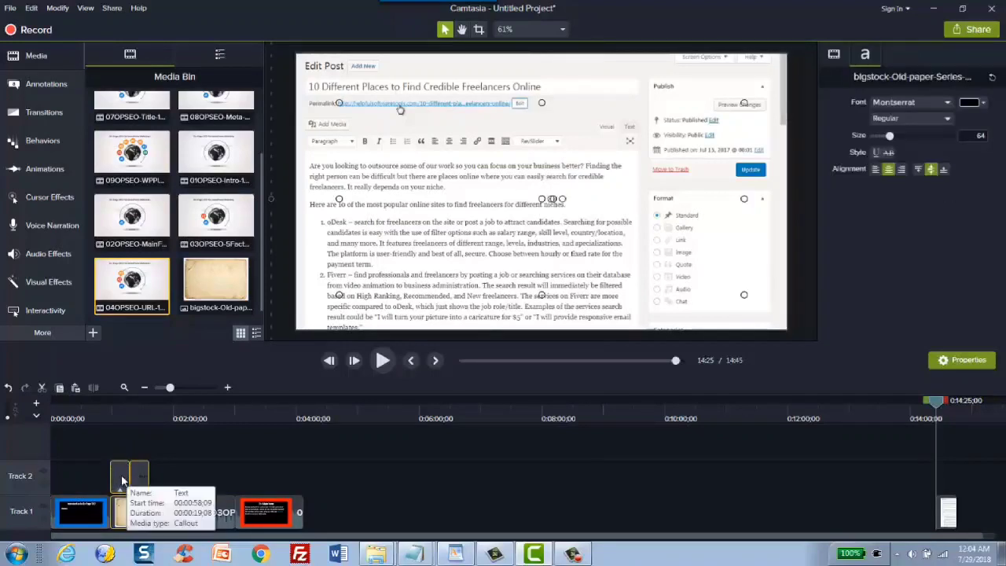
{"action": "right_click", "coordinate": [126, 467]}
{"action": "left_click", "coordinate": [145, 227]}
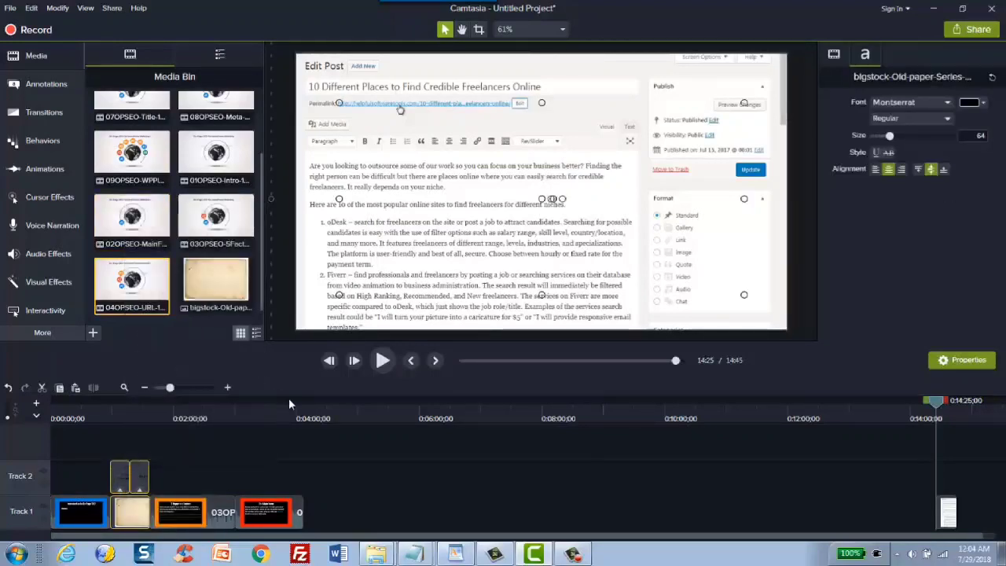
- Paste the copied callouts and old-paper image onto Tracks 2 and 1, after the last assembled clip at about 0:04:32
{"action": "mouse_move", "coordinate": [330, 419]}
{"action": "left_mouse_down"}
{"action": "mouse_move", "coordinate": [304, 420]}
{"action": "mouse_move", "coordinate": [330, 417]}
{"action": "left_mouse_up"}
{"action": "right_click", "coordinate": [330, 406]}
{"action": "left_click", "coordinate": [343, 520]}
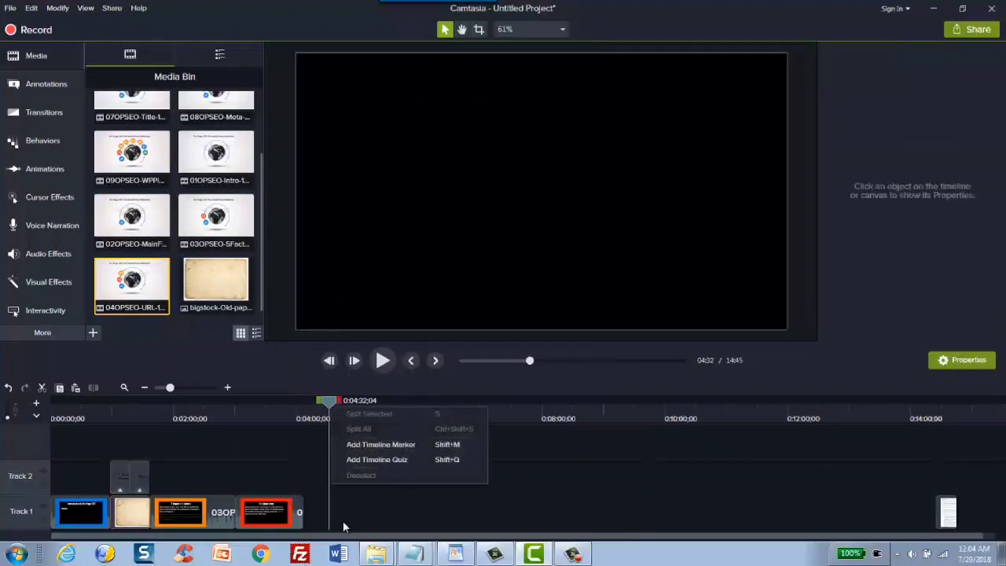
{"action": "right_click", "coordinate": [337, 512]}
{"action": "left_click", "coordinate": [369, 371]}
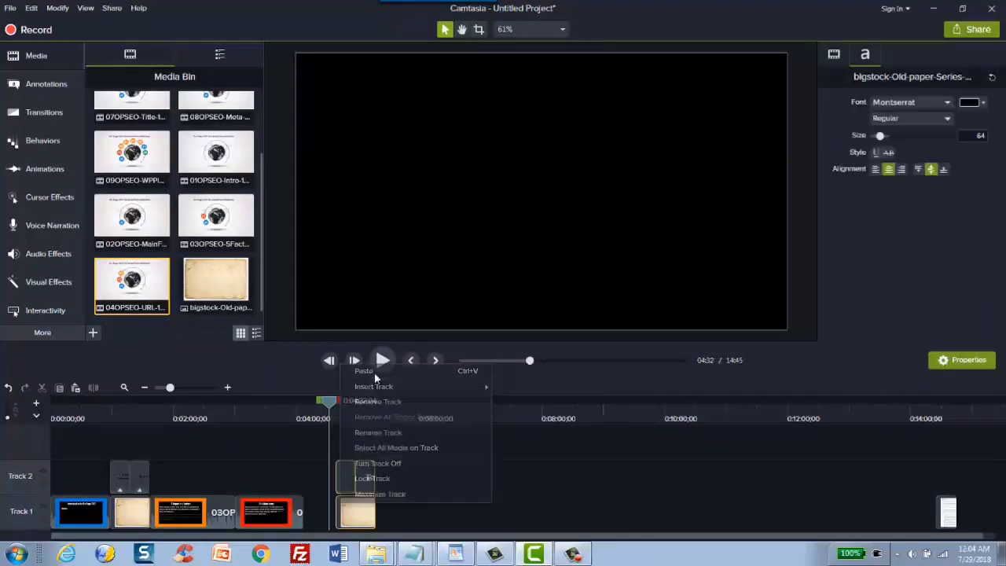
- Delete the second pasted callout and shorten the old-paper image beneath to match the remaining callout's length
{"action": "left_click", "coordinate": [364, 514]}
{"action": "left_click", "coordinate": [367, 477]}
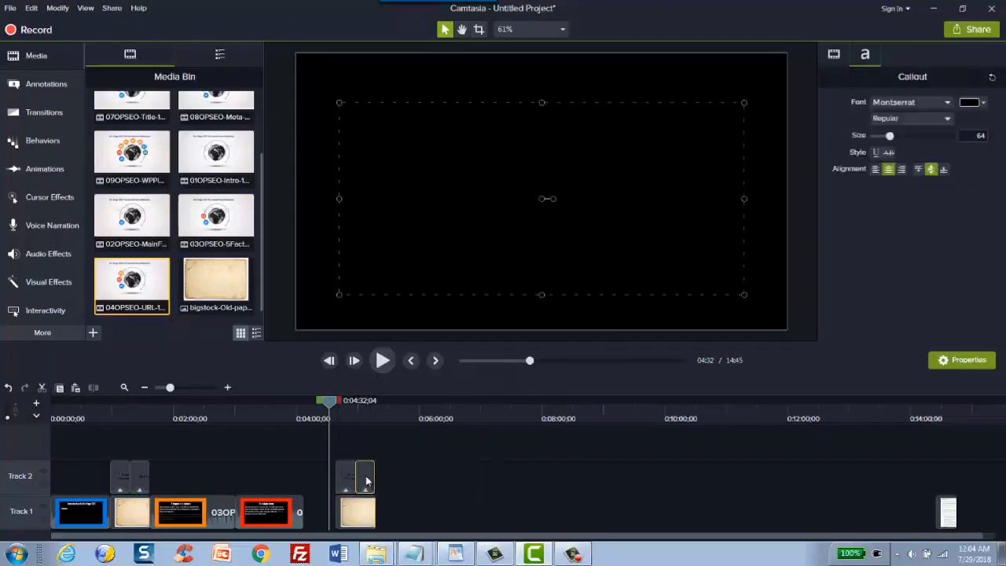
{"action": "left_click", "coordinate": [366, 477]}
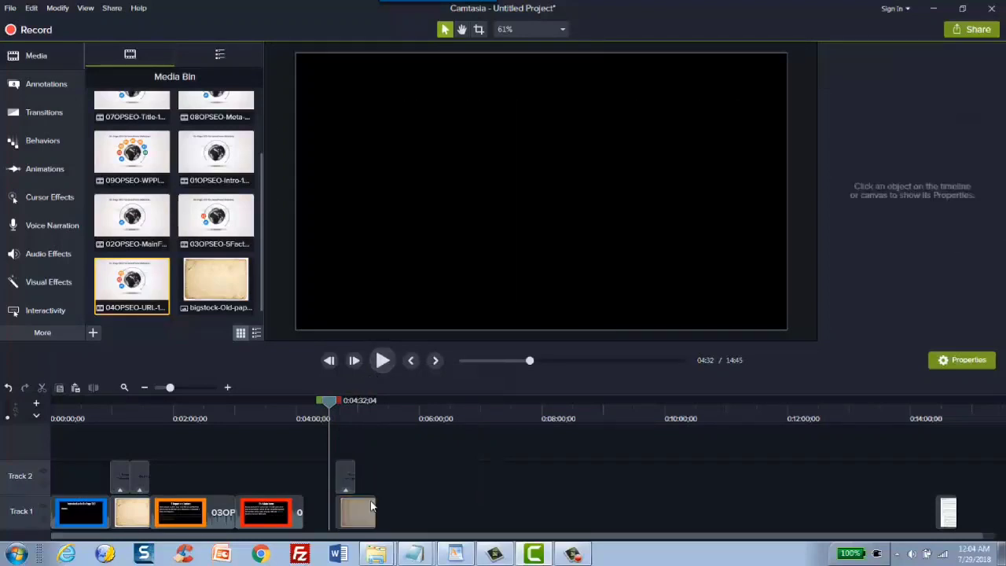
{"action": "left_click_drag", "start_coordinate": [373, 504], "coordinate": [354, 502]}
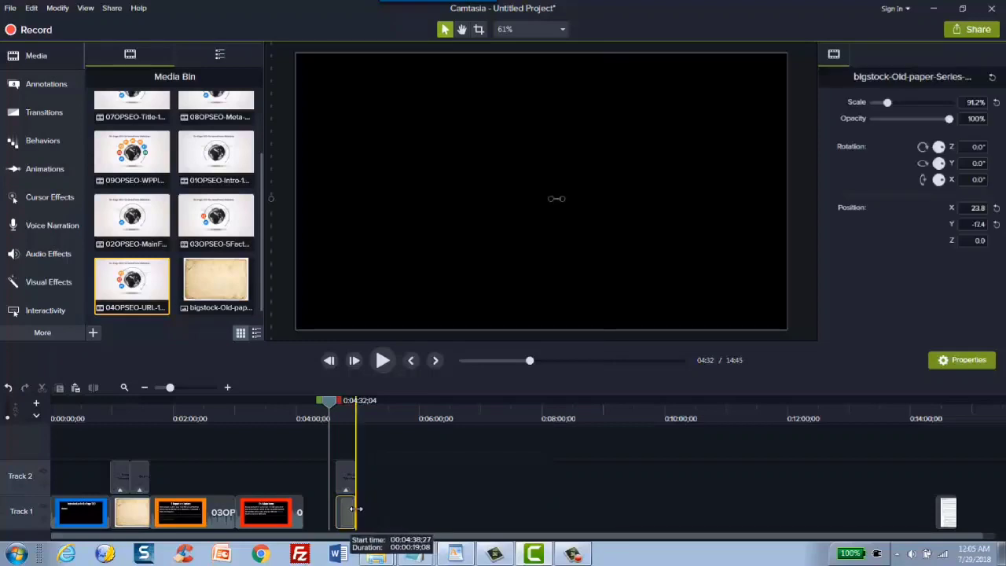
- Replace the pasted callout's text with "Here's some sneak peek previews of the course"
{"action": "left_click", "coordinate": [347, 478]}
{"action": "left_click", "coordinate": [338, 412]}
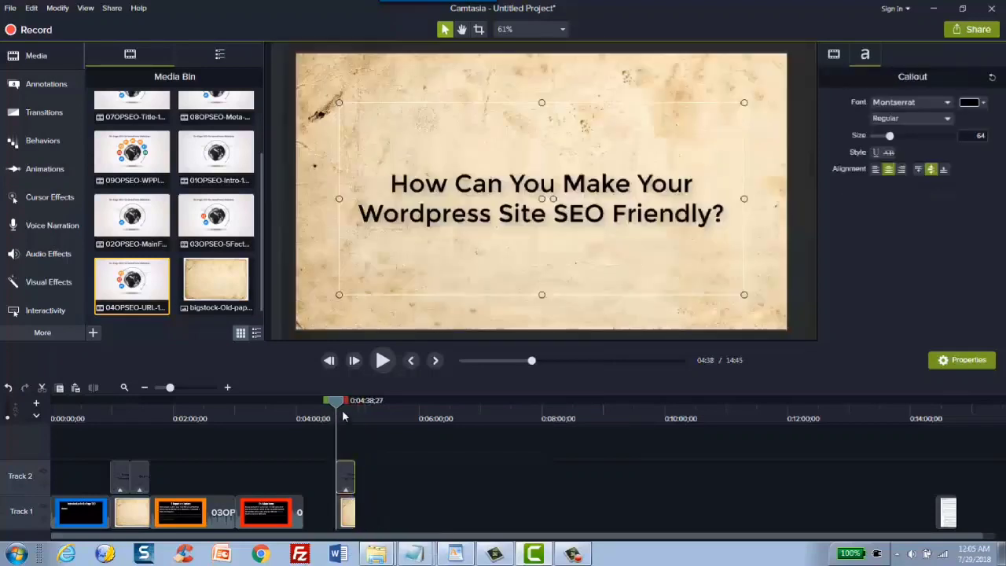
{"action": "double_click", "coordinate": [431, 216]}
{"action": "type", "text": "He"}
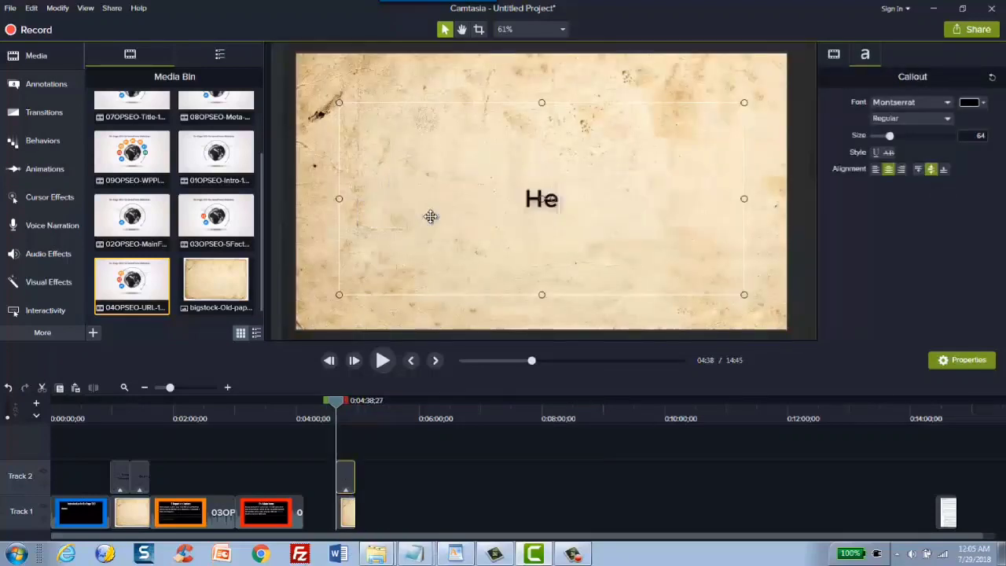
{"action": "type", "text": "re's some high"}
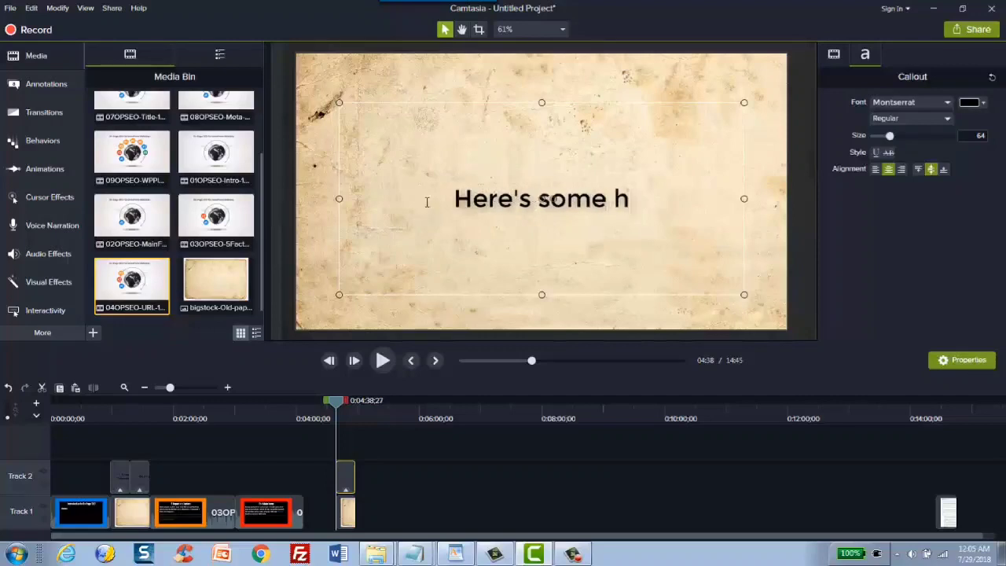
{"action": "key", "text": "BackSpace"}
{"action": "key", "text": "BackSpace"}
{"action": "key", "text": "BackSpace"}
{"action": "key", "text": "BackSpace"}
{"action": "key", "text": "BackSpace"}
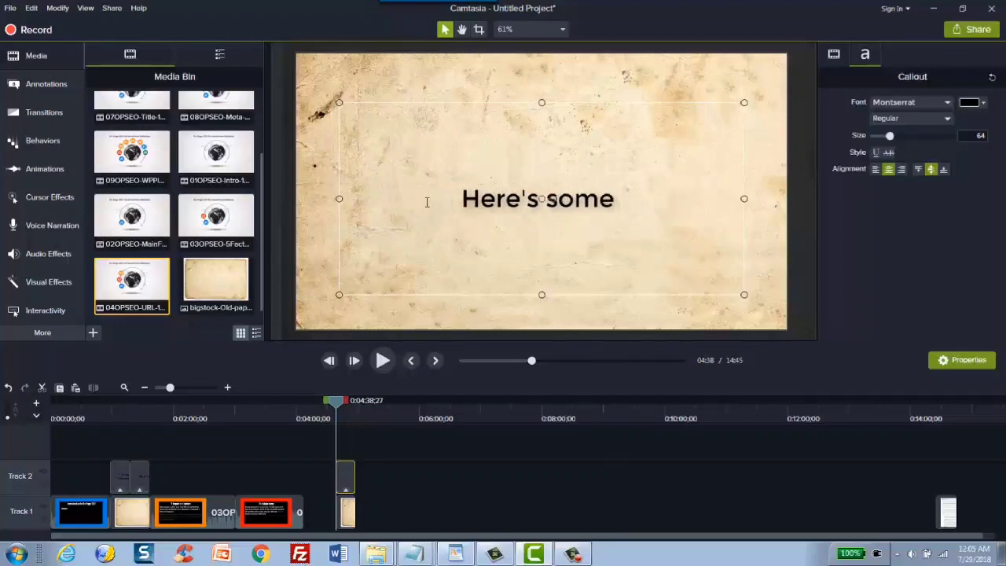
{"action": "type", "text": "sneak pee"}
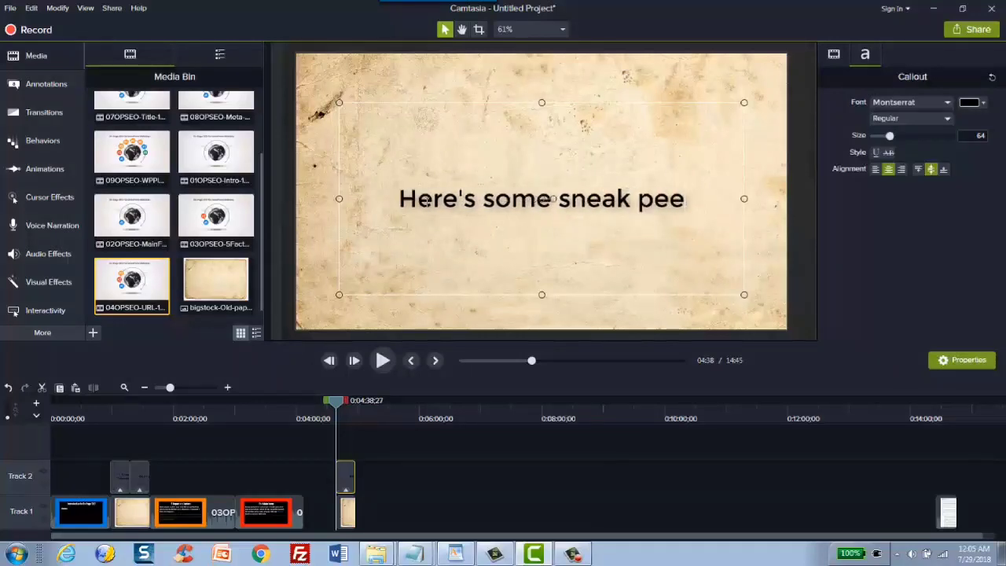
{"action": "type", "text": "k previews"}
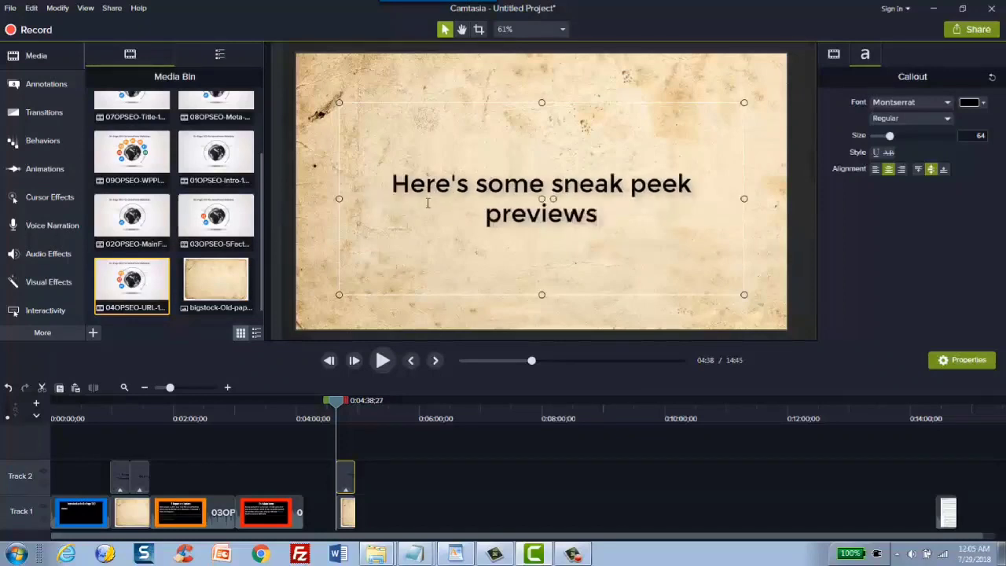
{"action": "type", "text": " of the course"}
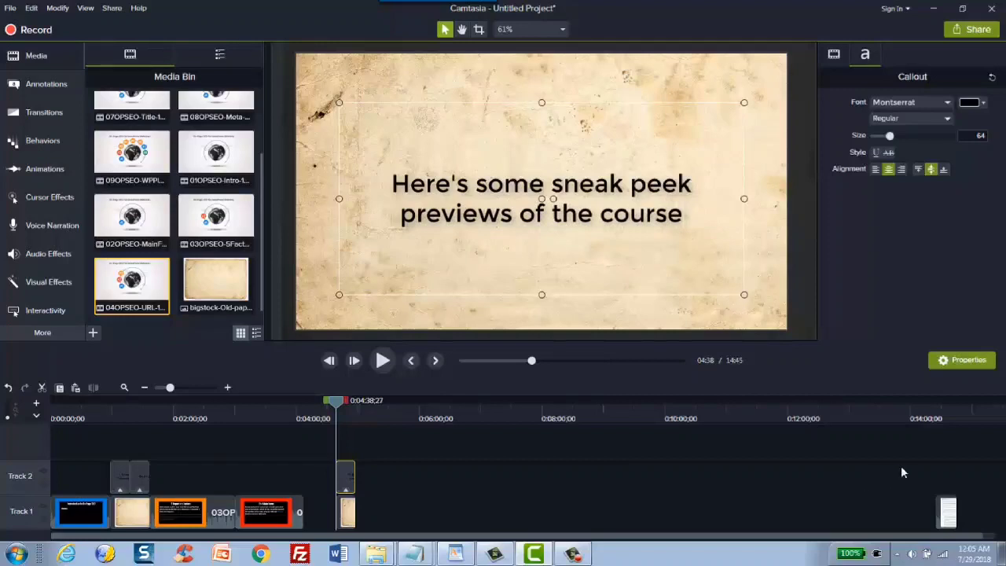
- Place the sneak-peek callout and its old-paper image right after the 02OPSEO-MainFocus clip, followed directly by the 04OPSEO-URL snippet
{"action": "left_click_drag", "start_coordinate": [948, 513], "coordinate": [511, 513]}
{"action": "left_click", "coordinate": [375, 429]}
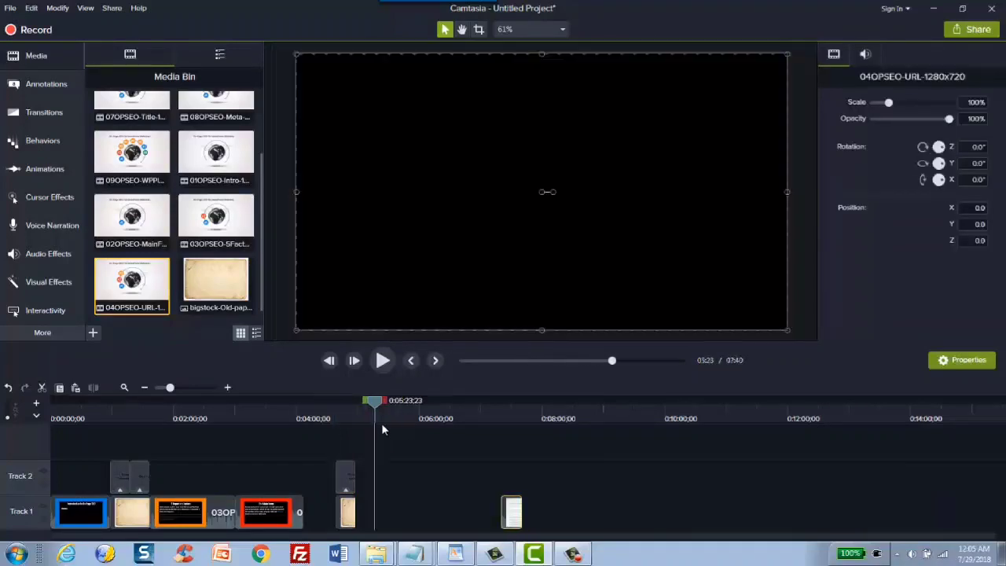
{"action": "left_click_drag", "start_coordinate": [355, 445], "coordinate": [315, 517]}
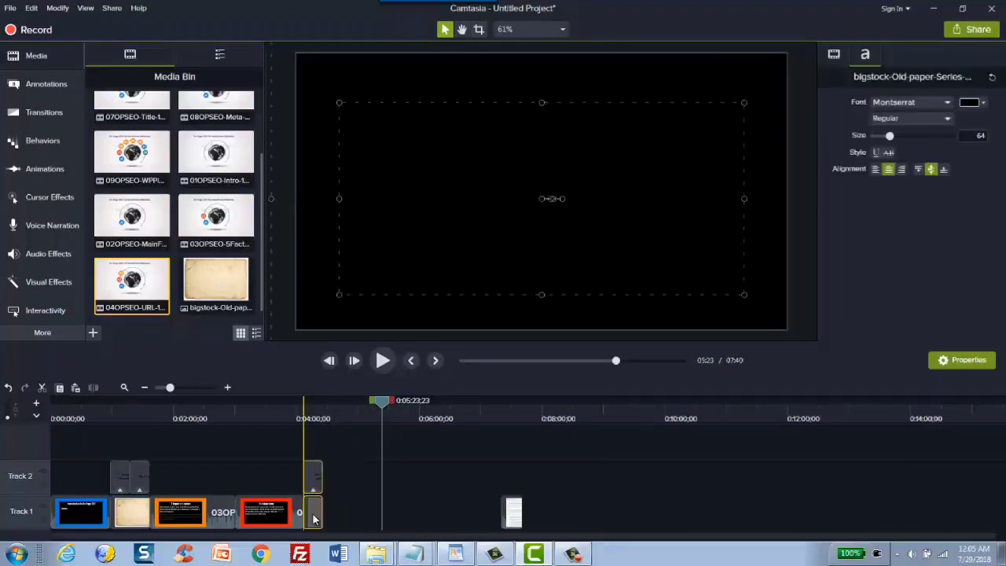
{"action": "left_click_drag", "start_coordinate": [513, 513], "coordinate": [397, 525]}
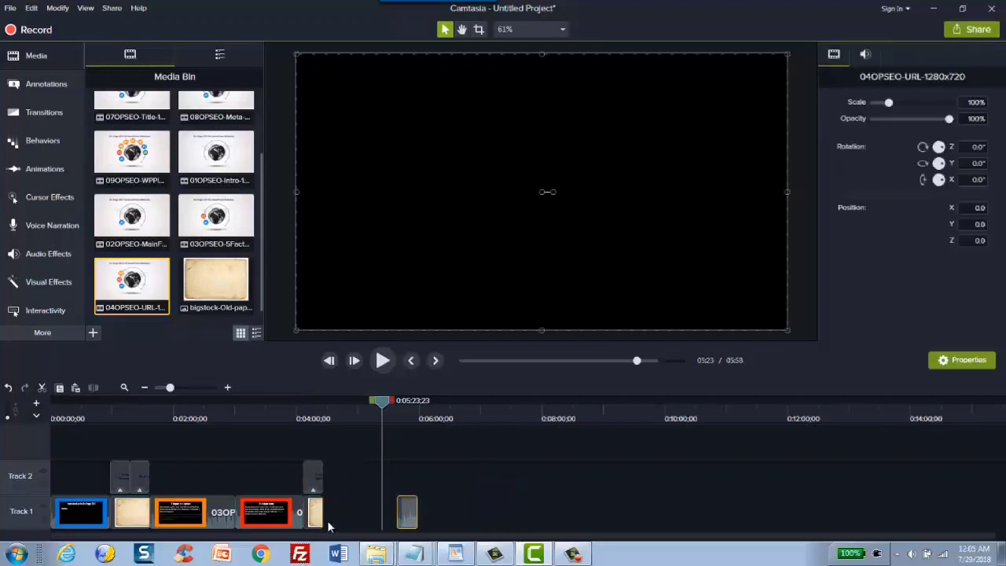
{"action": "left_click_drag", "start_coordinate": [329, 527], "coordinate": [328, 521]}
{"action": "left_click", "coordinate": [316, 400]}
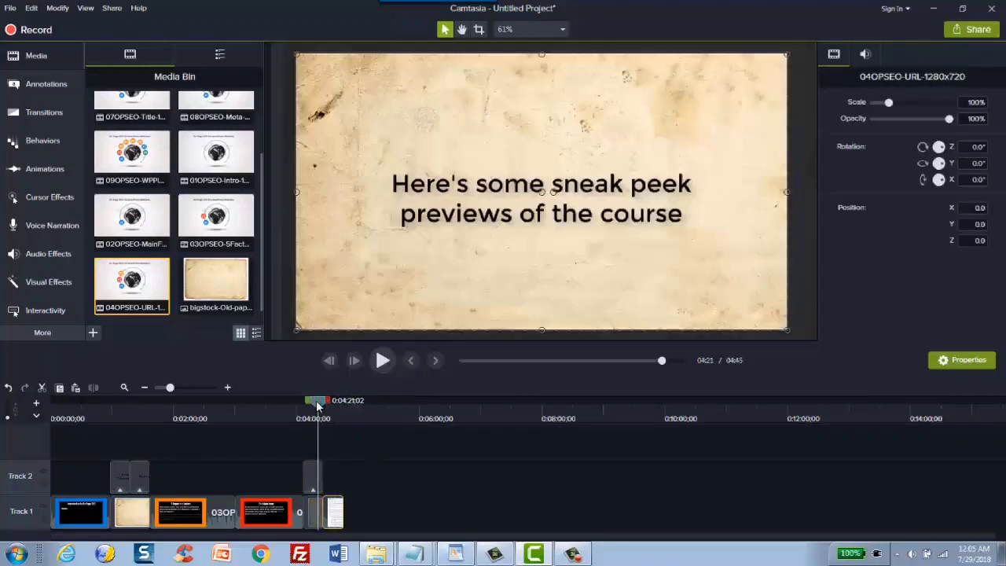
{"action": "left_click_drag", "start_coordinate": [316, 400], "coordinate": [338, 402]}
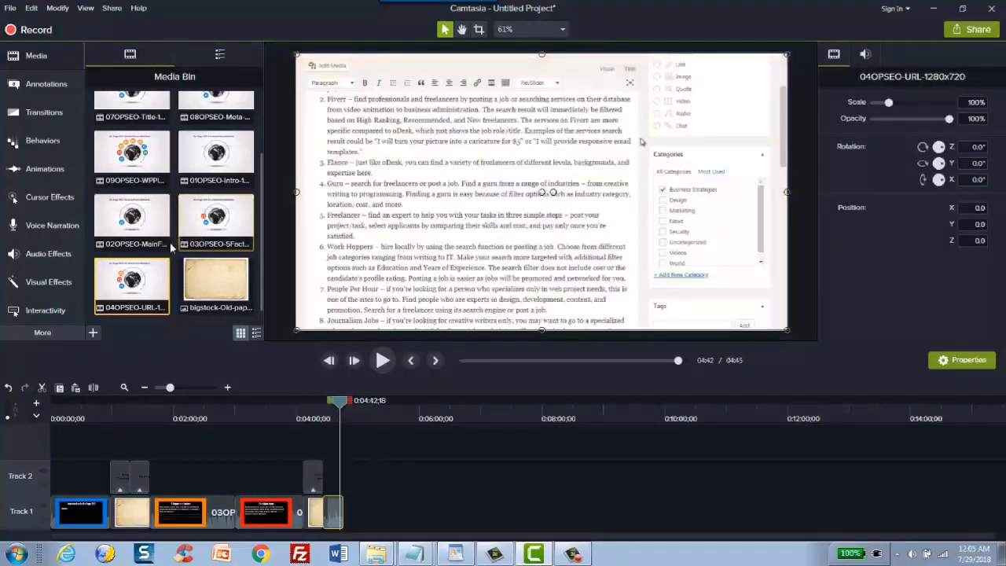
- Add the 07OPSEO-Title clip to Track 1 after the 04OPSEO-URL snippet and split it at 0:11:29;27
{"action": "scroll", "coordinate": [136, 167], "scroll_direction": "up", "scroll_amount": 1}
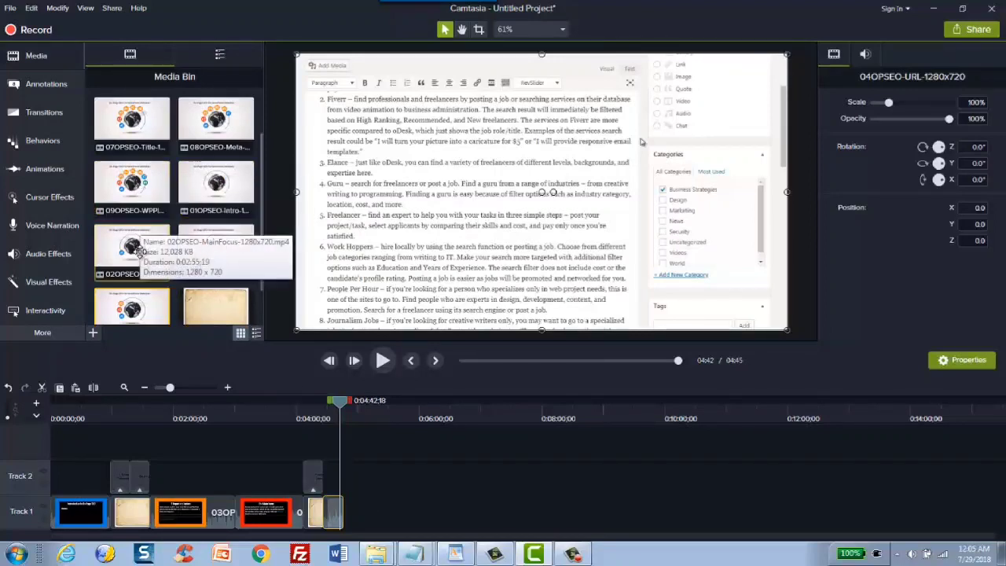
{"action": "left_click_drag", "start_coordinate": [131, 122], "coordinate": [440, 519]}
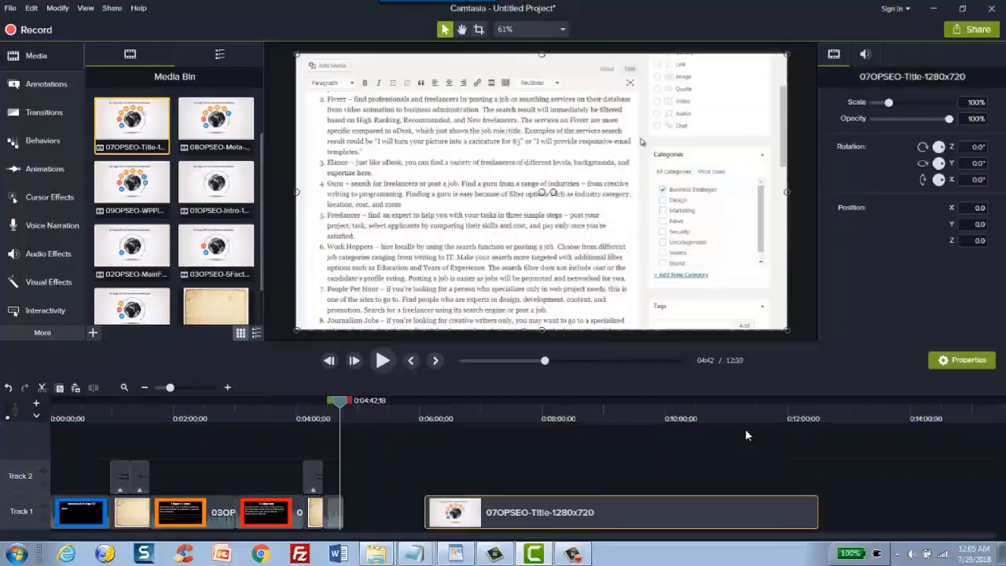
{"action": "left_click", "coordinate": [783, 416]}
{"action": "left_click_drag", "start_coordinate": [802, 421], "coordinate": [758, 408]}
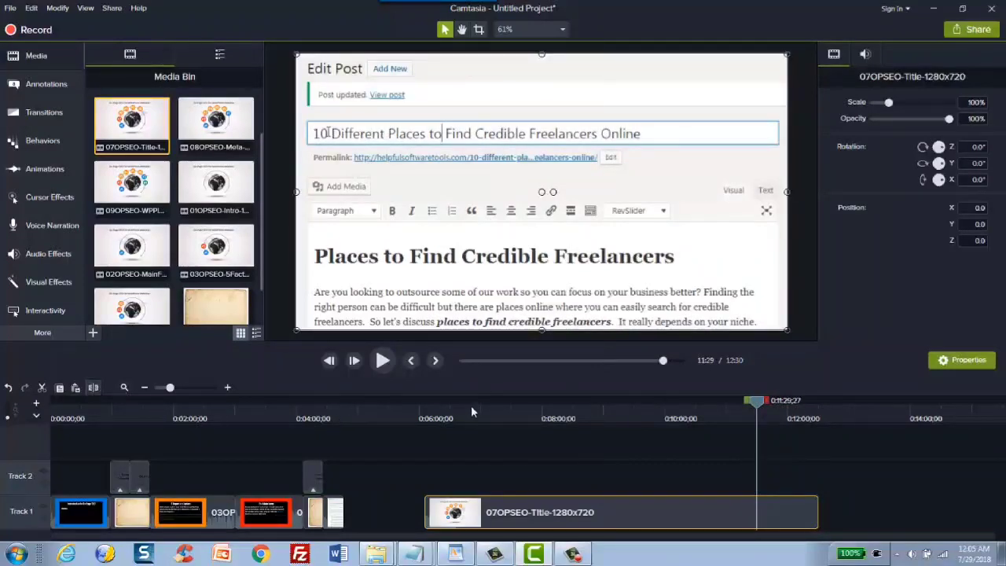
{"action": "left_click", "coordinate": [100, 395]}
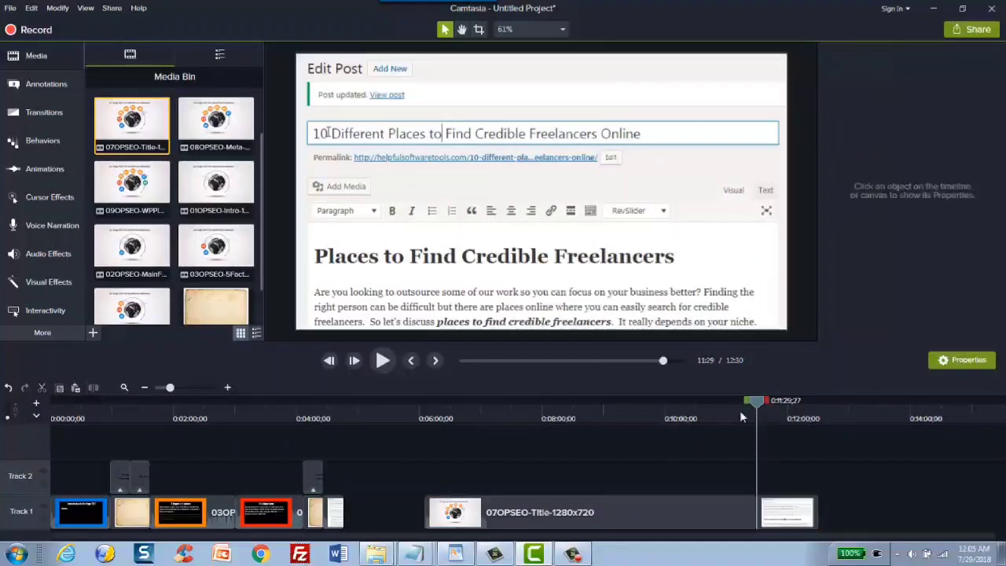
- Split 07OPSEO-Title again at 0:11:52;19, delete both outer parts and place the middle snippet directly after the 04OPSEO-URL snippet
{"action": "left_click", "coordinate": [781, 418]}
{"action": "left_click", "coordinate": [786, 513]}
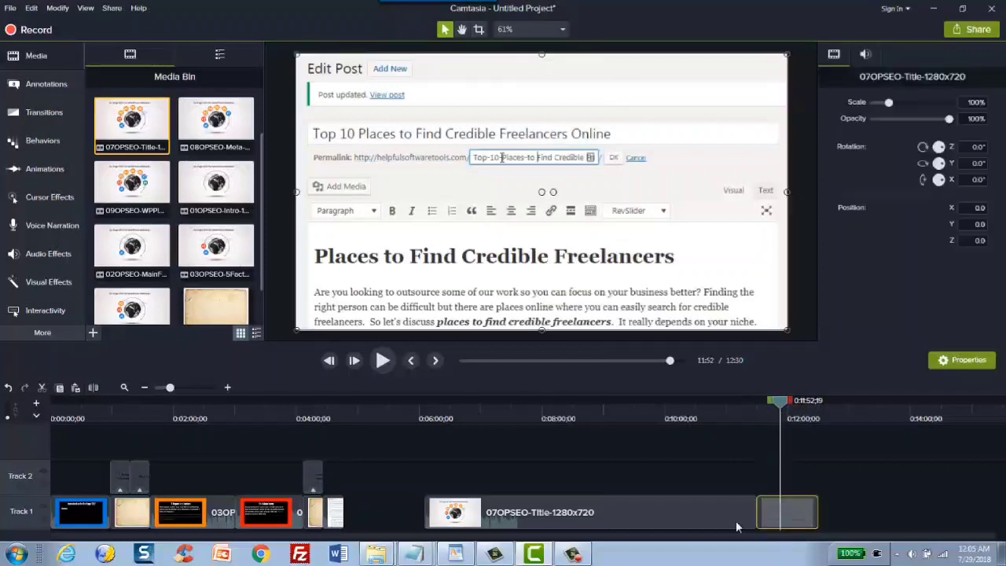
{"action": "left_click", "coordinate": [596, 379]}
{"action": "left_click", "coordinate": [798, 528]}
{"action": "left_click_drag", "start_coordinate": [798, 529], "coordinate": [392, 478]}
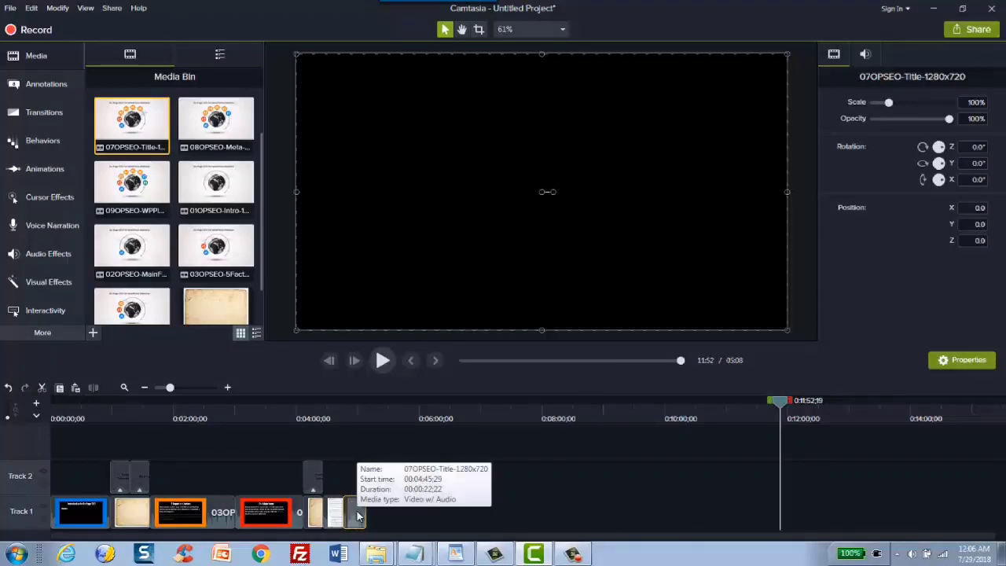
- Separate the audio from the 07OPSEO-Title snippet's video and delete that audio
{"action": "right_click", "coordinate": [358, 515]}
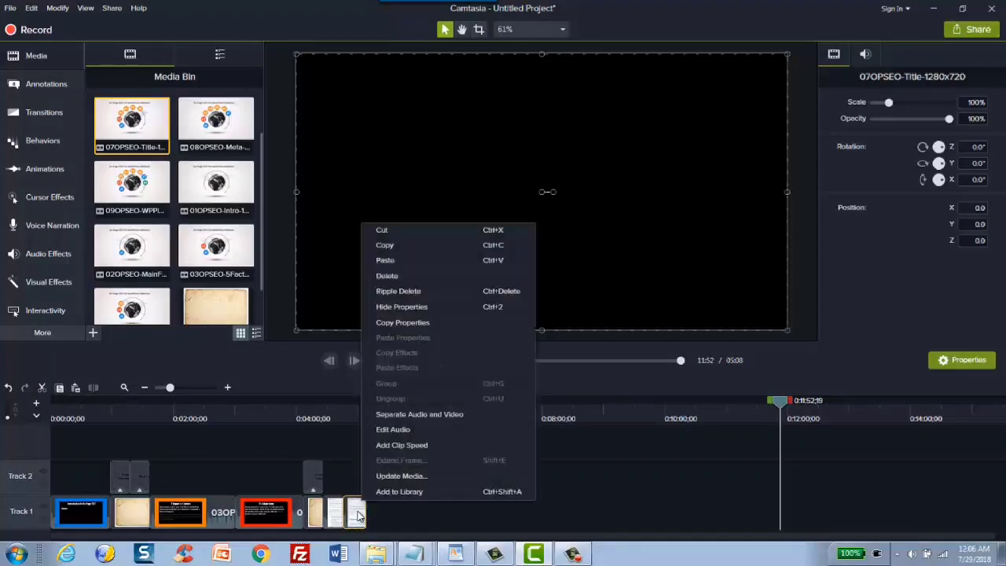
{"action": "left_click", "coordinate": [410, 415]}
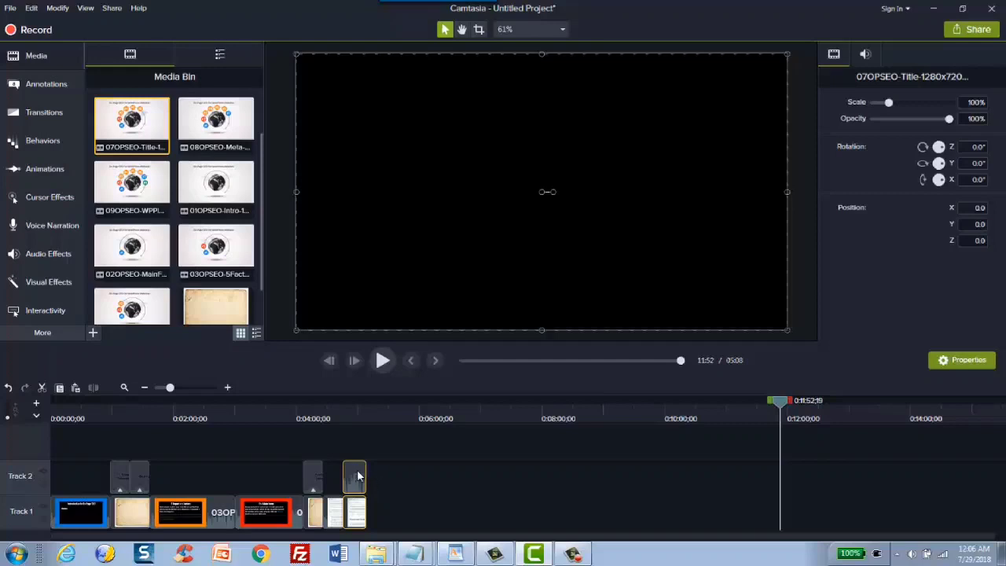
{"action": "left_click", "coordinate": [358, 476]}
{"action": "key", "text": "Delete"}
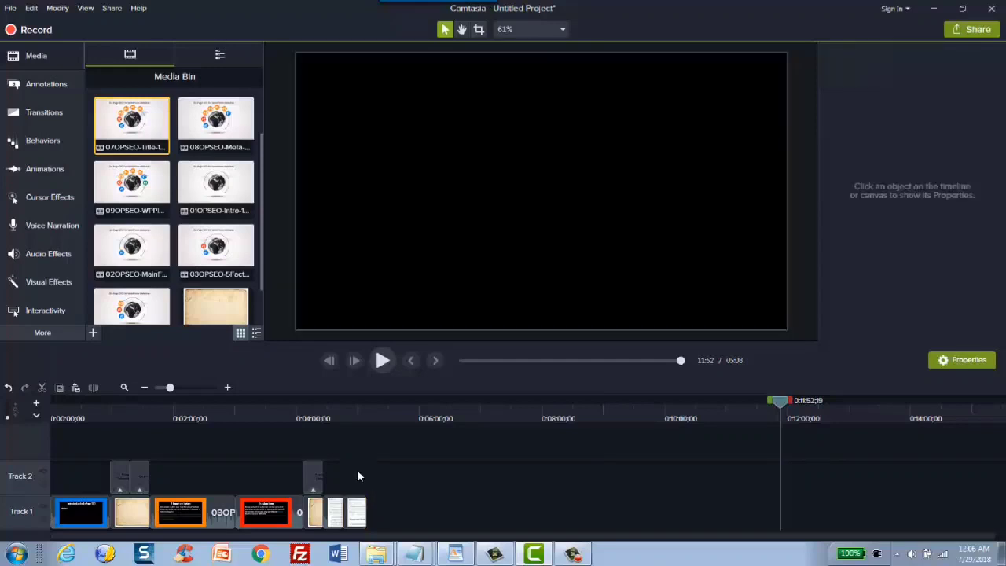
- Separate the audio of the 02OPSEO-MainFocus and 03OPSEO-5Factors clips from their video and delete both audio pieces
{"action": "left_click", "coordinate": [266, 514]}
{"action": "right_click", "coordinate": [266, 514]}
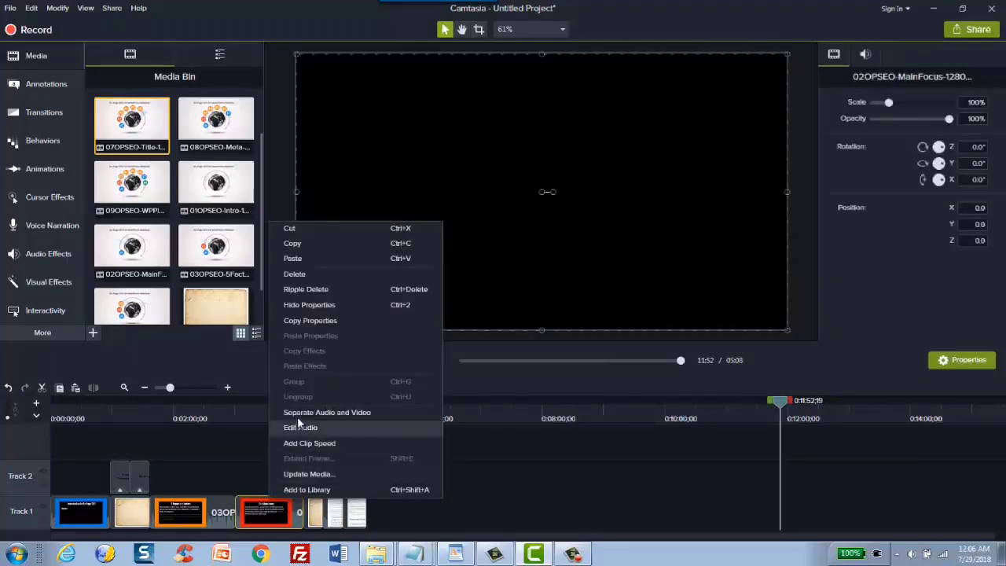
{"action": "left_click", "coordinate": [297, 414]}
{"action": "right_click", "coordinate": [203, 510]}
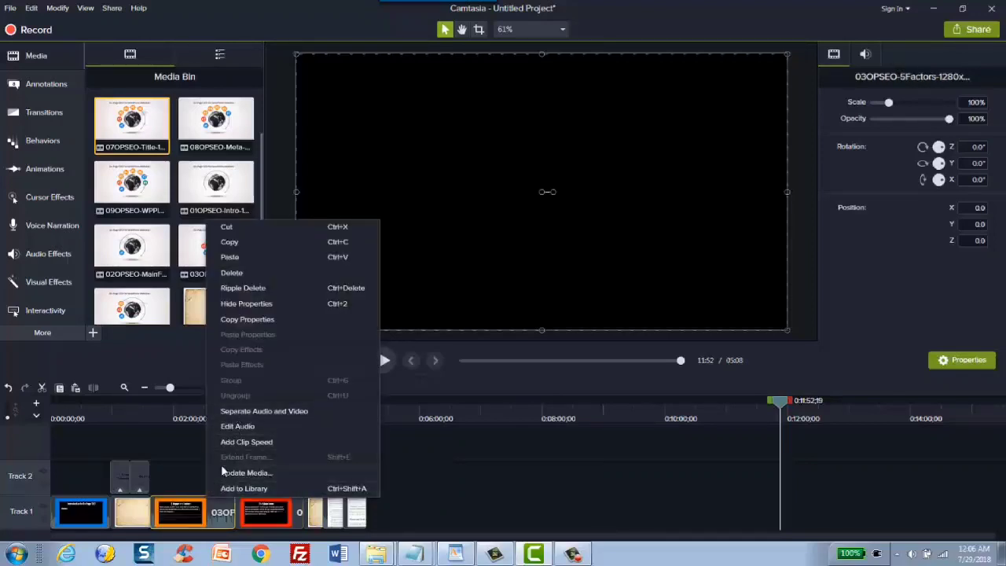
{"action": "left_click", "coordinate": [264, 412]}
{"action": "left_click", "coordinate": [269, 475]}
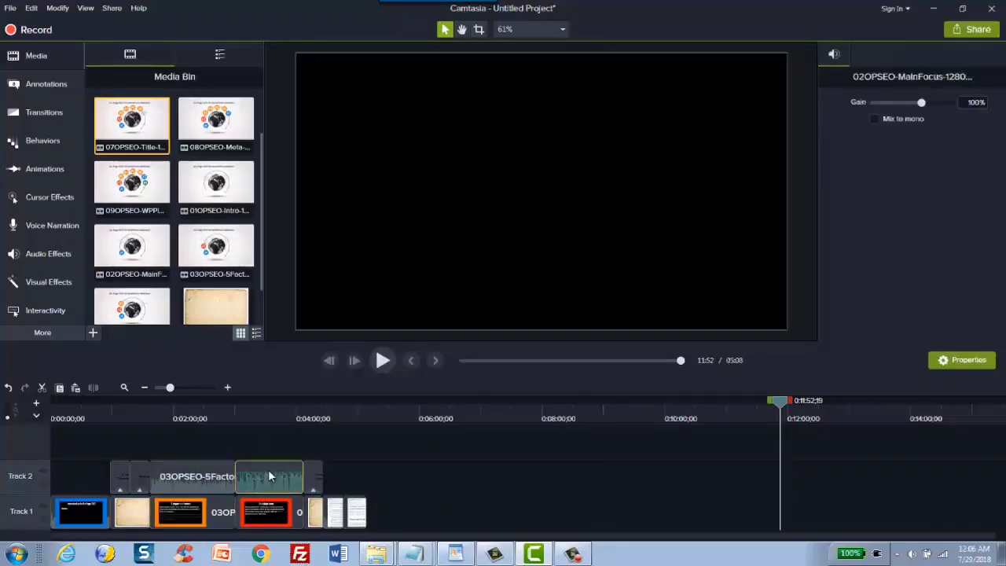
{"action": "key", "text": "Delete"}
{"action": "left_click", "coordinate": [196, 478]}
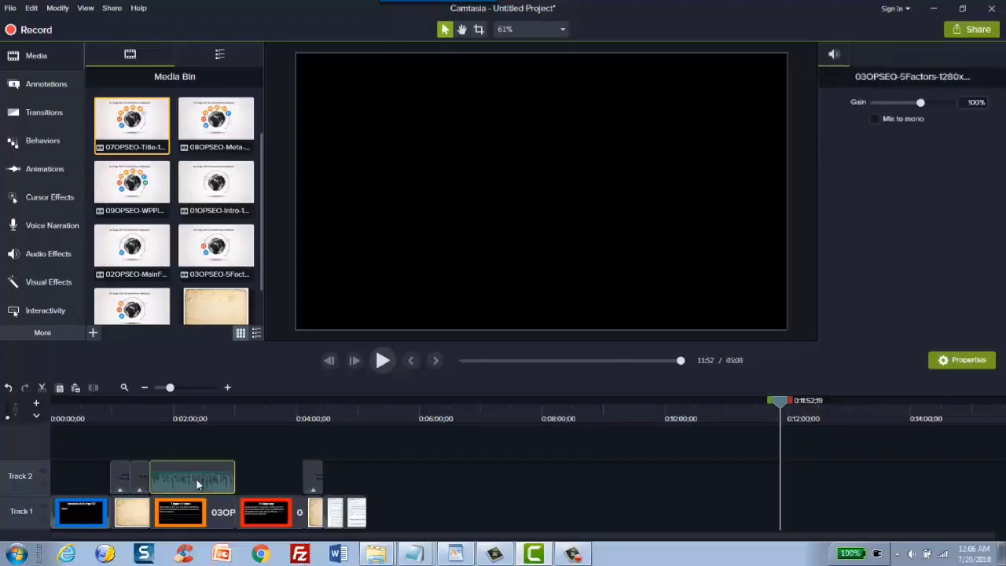
{"action": "key", "text": "Delete"}
- Duplicate the sneak-peek callout with its old-paper image and place the copy directly after the 07OPSEO-Title snippet
{"action": "left_click_drag", "start_coordinate": [190, 408], "coordinate": [373, 388]}
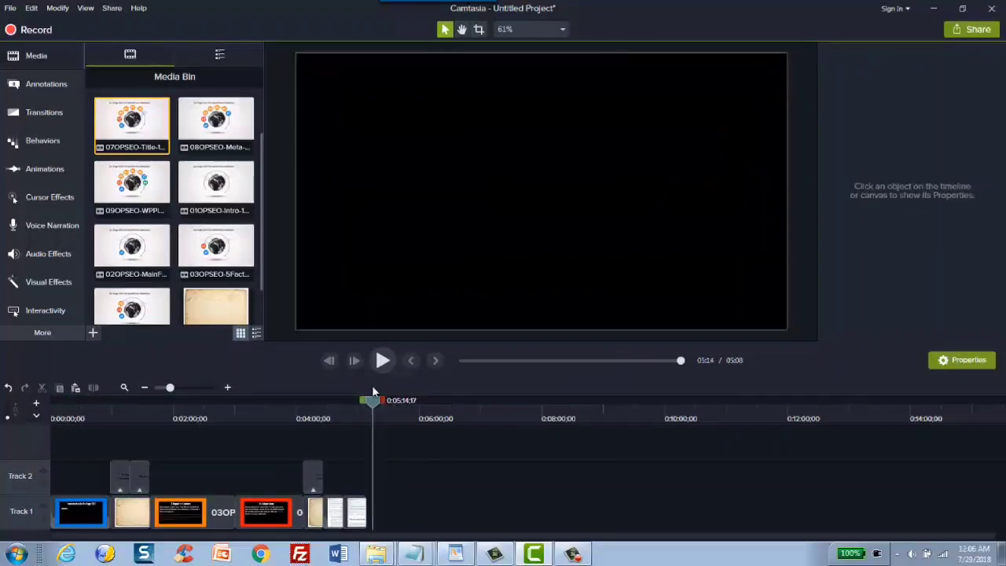
{"action": "left_click_drag", "start_coordinate": [227, 416], "coordinate": [138, 423]}
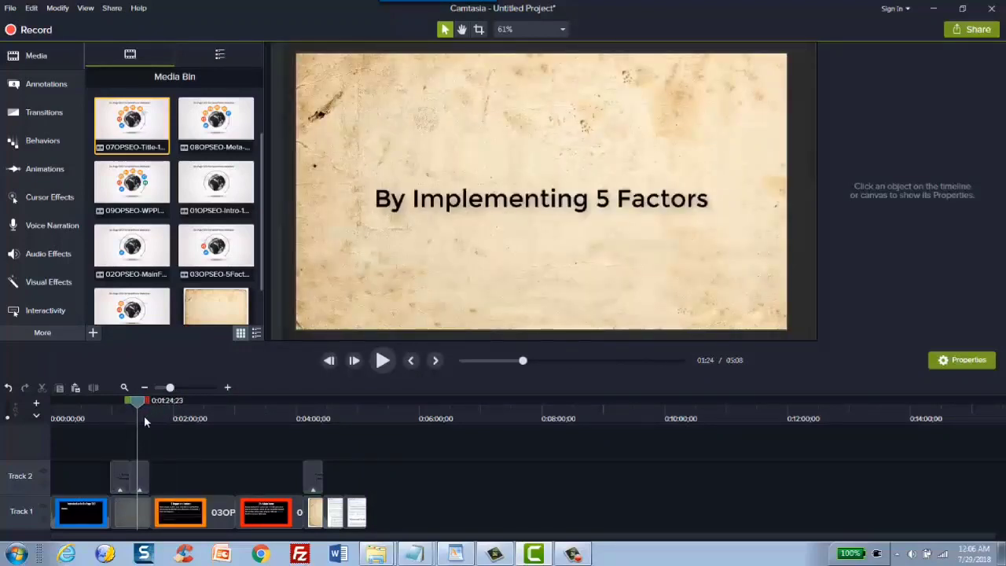
{"action": "left_click_drag", "start_coordinate": [144, 422], "coordinate": [379, 409]}
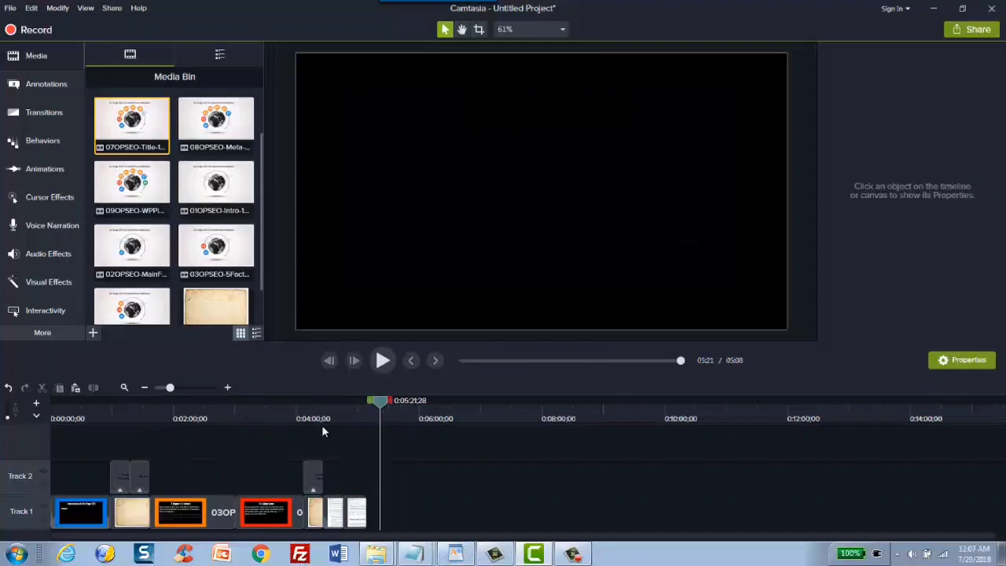
{"action": "left_click", "coordinate": [316, 511]}
{"action": "key", "text": "ctrl+c"}
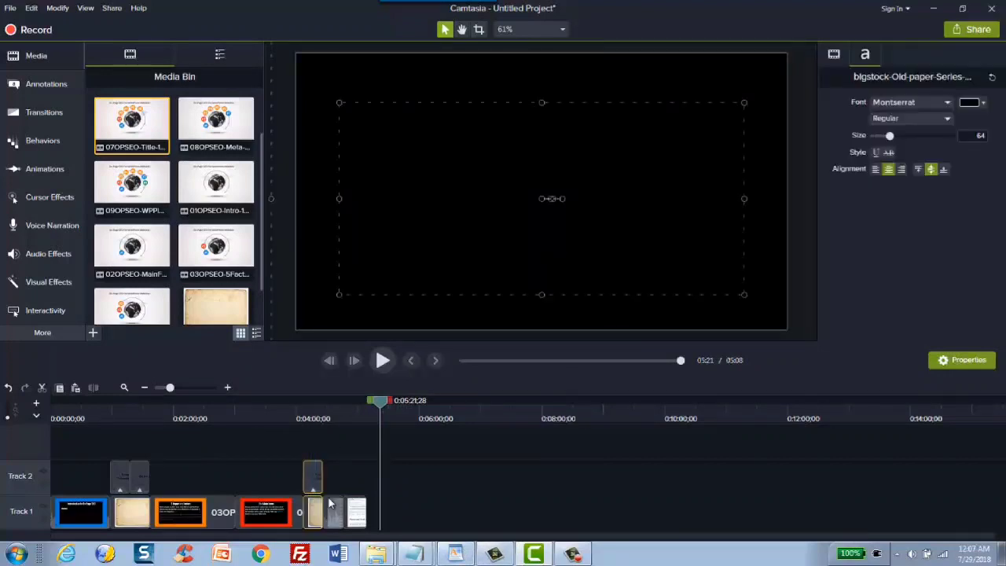
{"action": "key", "text": "ctrl+v"}
{"action": "left_click_drag", "start_coordinate": [385, 484], "coordinate": [370, 482]}
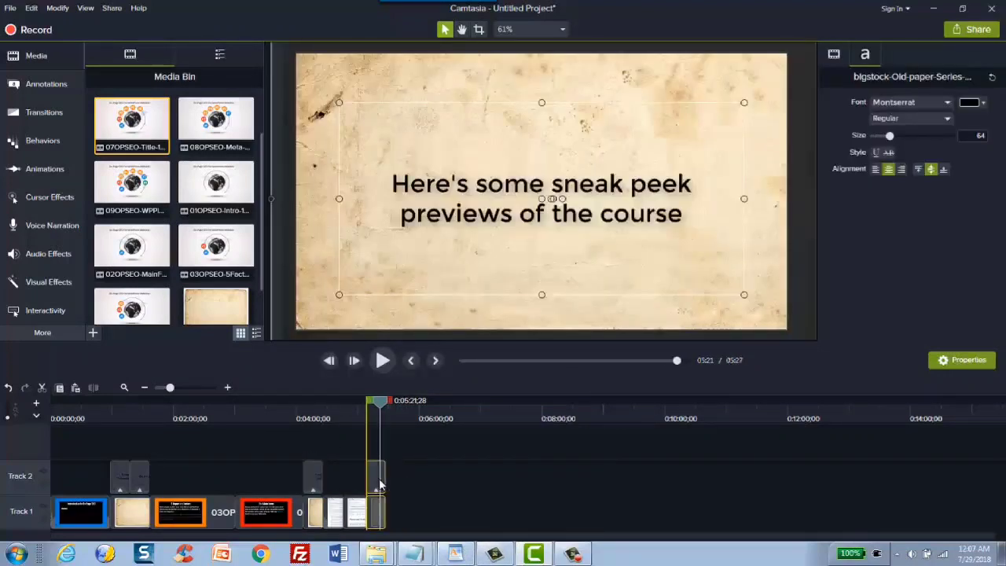
- Change the last callout's text to "Want a free report on 5 ways to make your site SEO friendly in 2 hours? Sign up below:"
{"action": "left_click", "coordinate": [411, 361]}
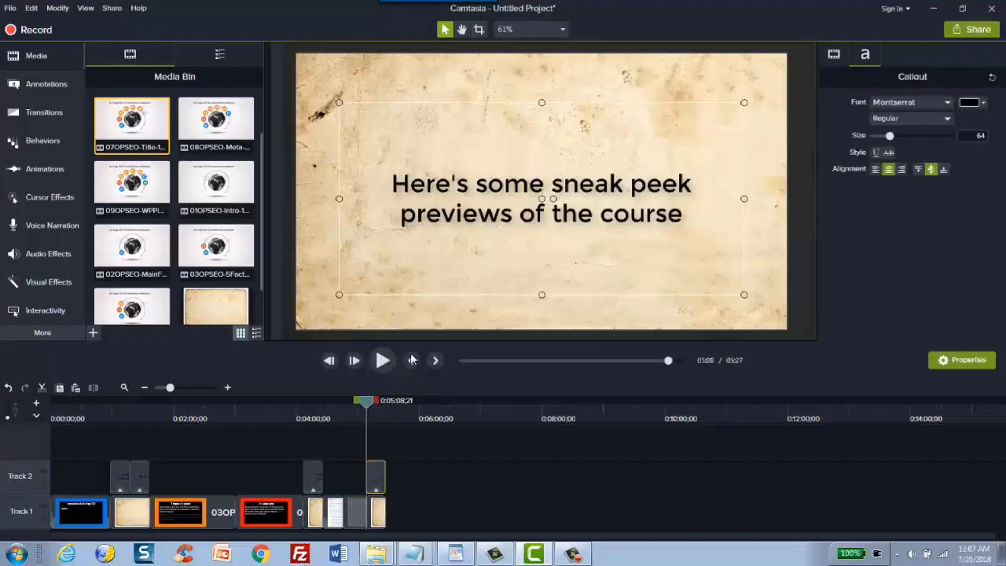
{"action": "double_click", "coordinate": [494, 214]}
{"action": "type", "text": "W"}
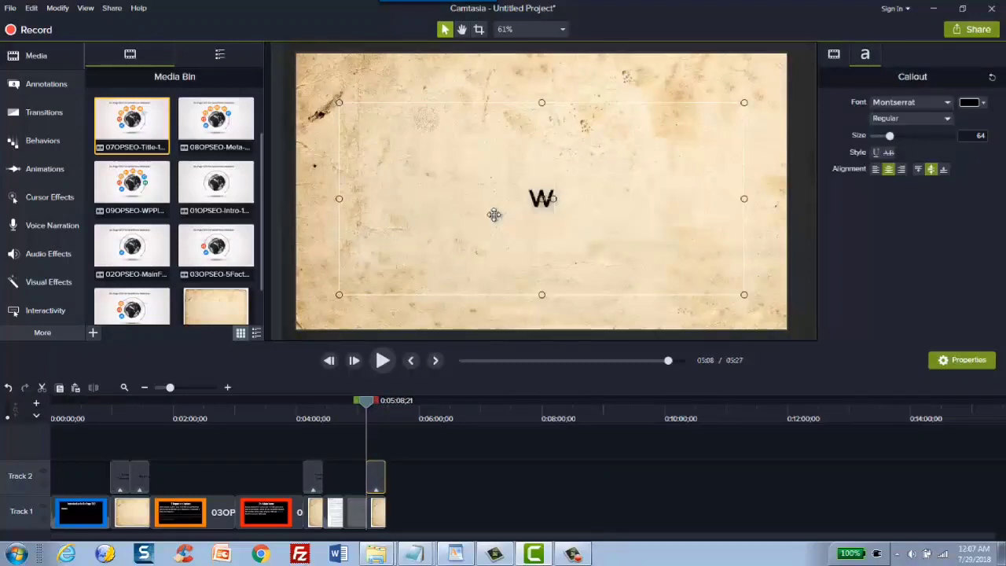
{"action": "type", "text": "ant more??"}
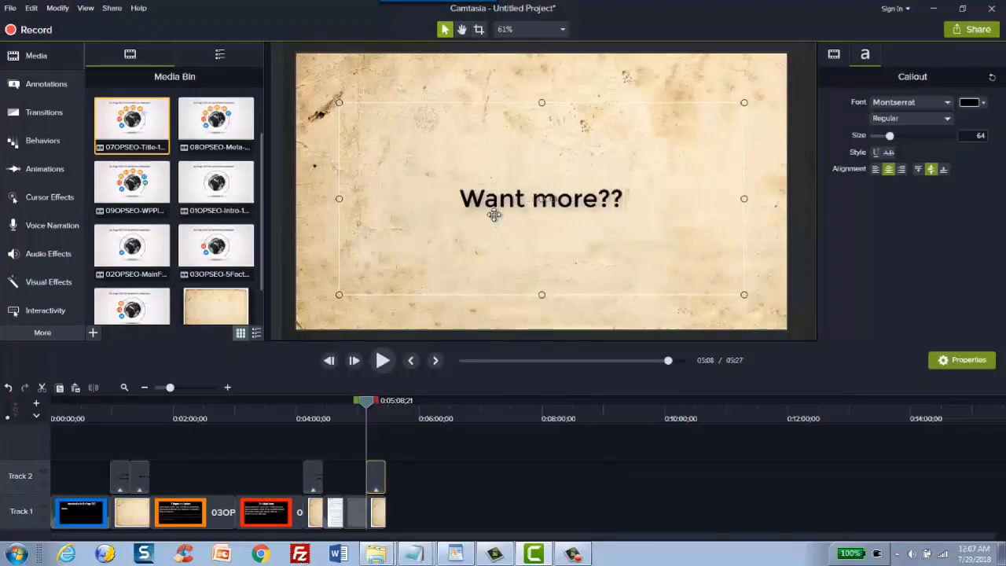
{"action": "key", "text": "ctrl+a"}
{"action": "type", "text": "Wna"}
{"action": "key", "text": "BackSpace"}
{"action": "key", "text": "BackSpace"}
{"action": "type", "text": "a"}
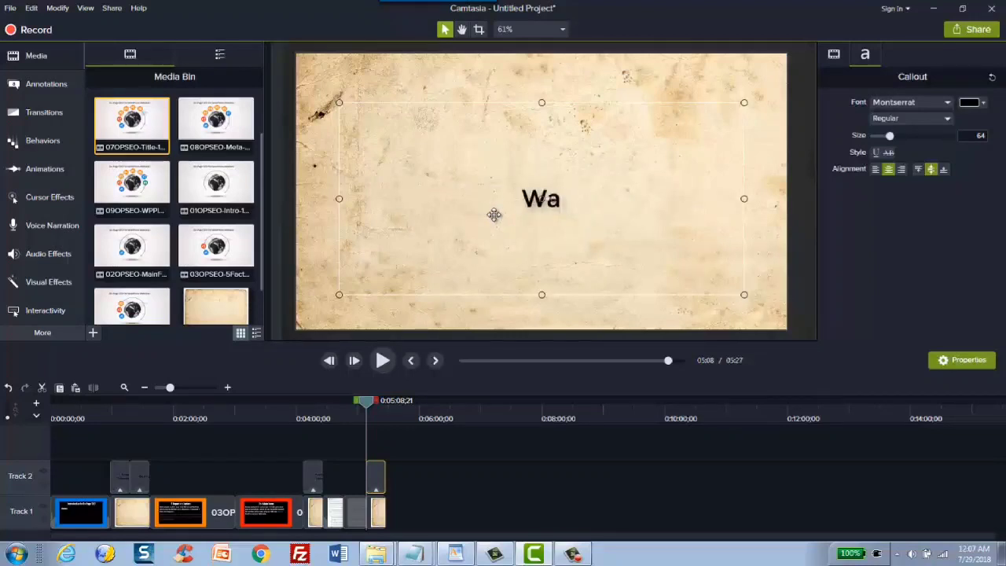
{"action": "type", "text": "nt a free reort"}
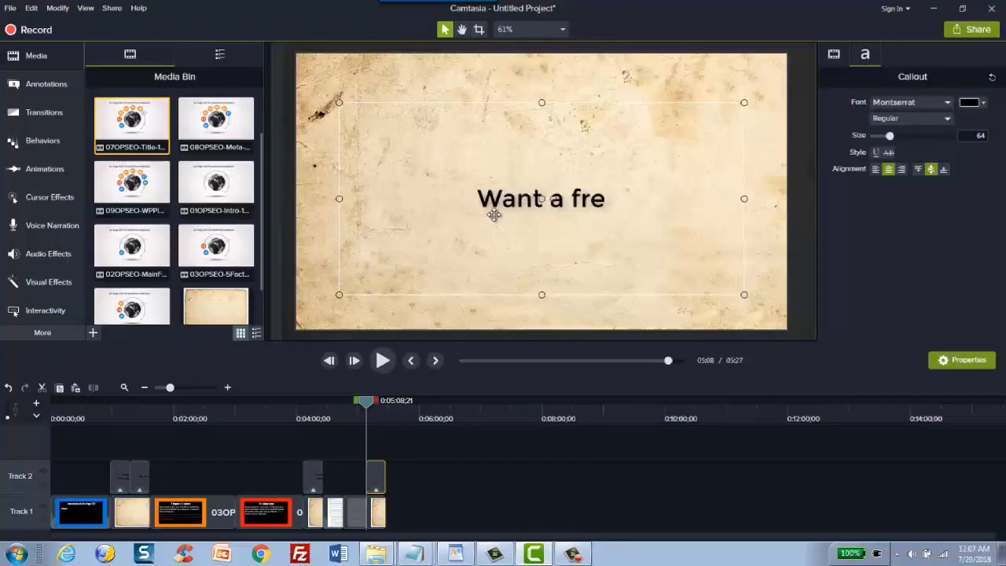
{"action": "key", "text": "BackSpace"}
{"action": "key", "text": "BackSpace"}
{"action": "key", "text": "BackSpace"}
{"action": "type", "text": "port?"}
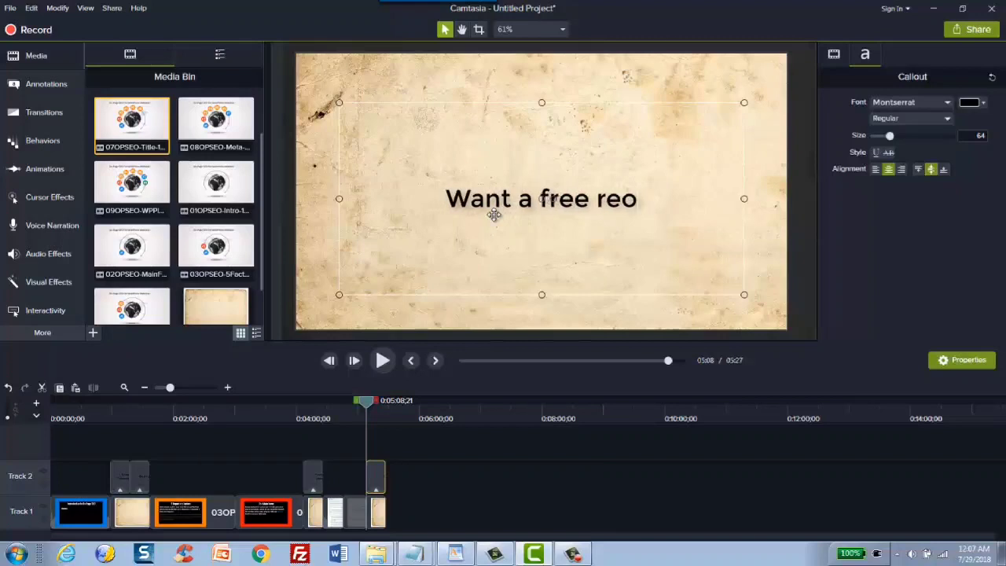
{"action": "key", "text": "BackSpace"}
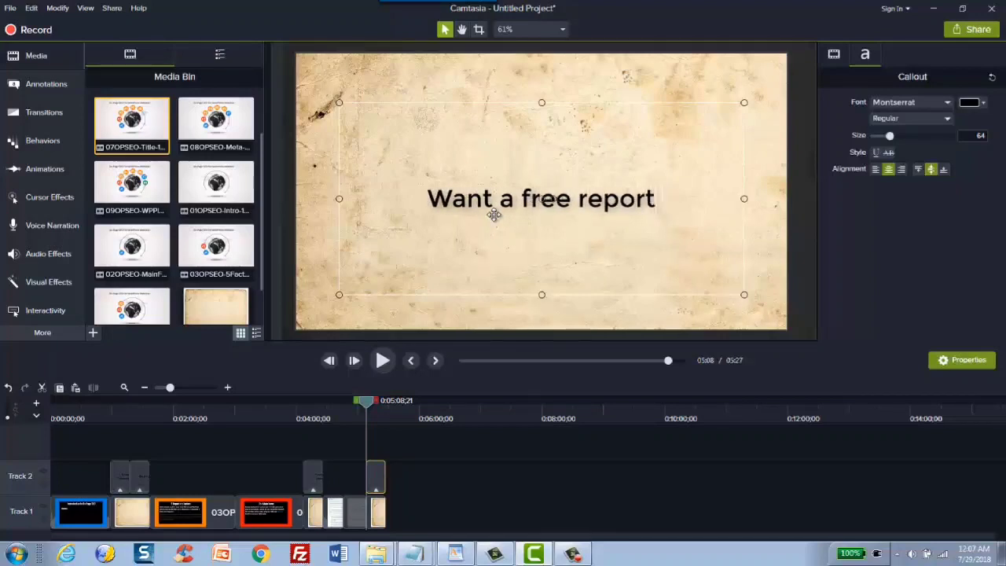
{"action": "type", "text": "on 5"}
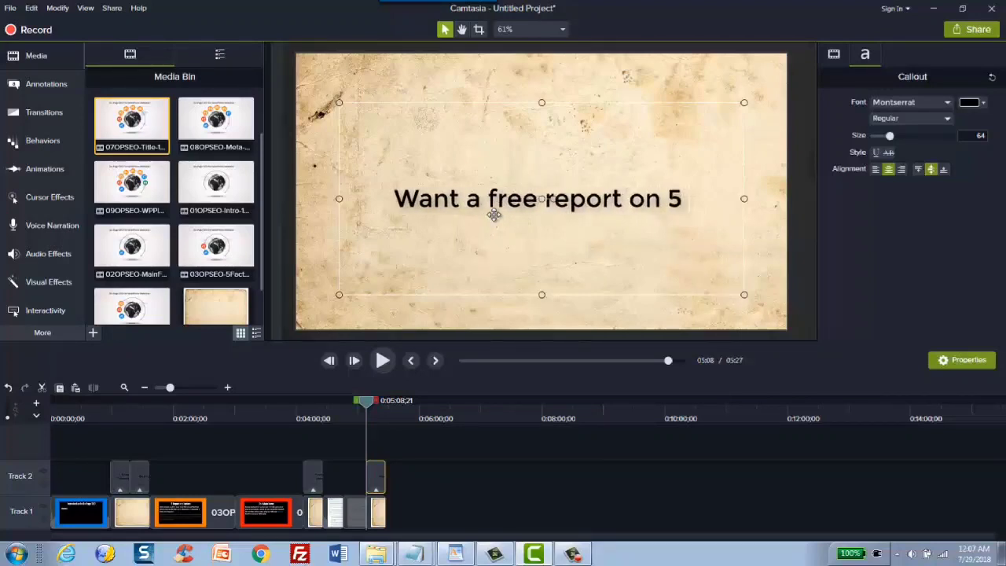
{"action": "type", "text": " ways to make your si"}
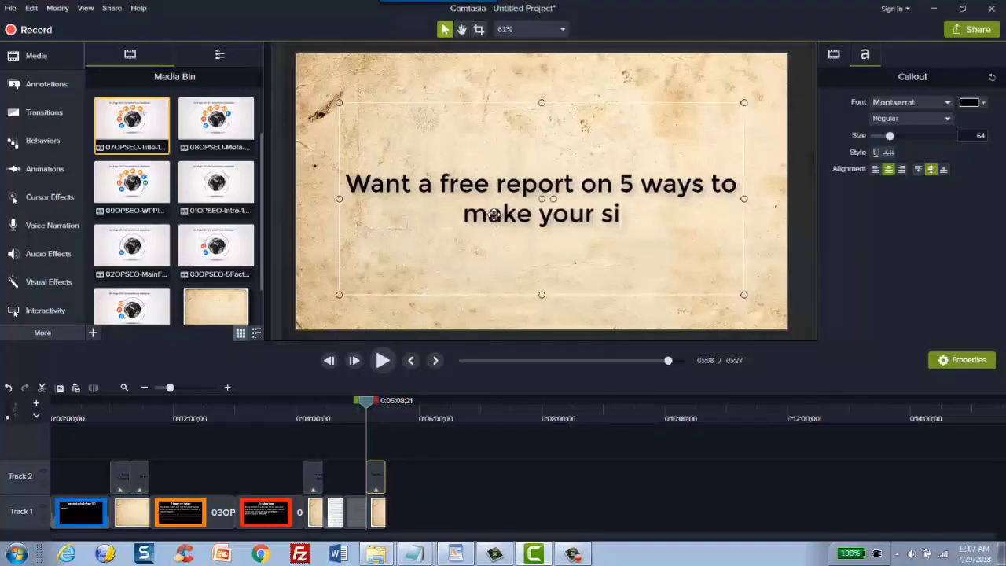
{"action": "type", "text": "te SEO friendly"}
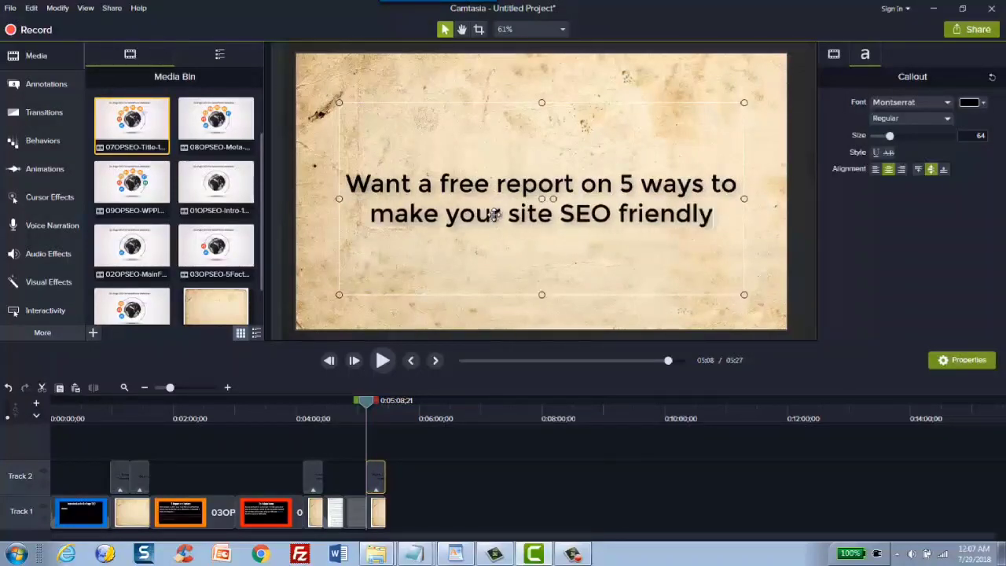
{"action": "type", "text": " in 2"}
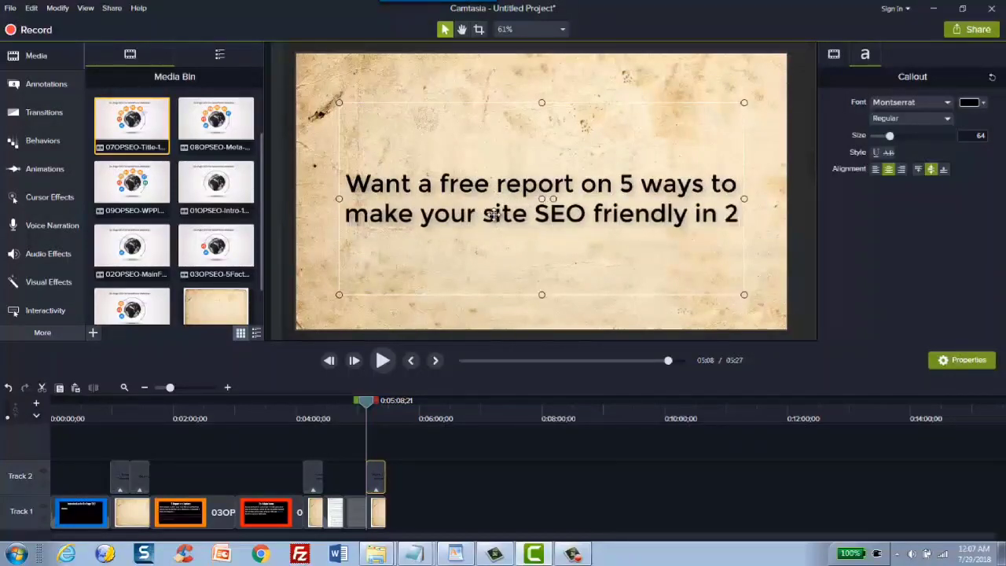
{"action": "type", "text": " hours?  Sig"}
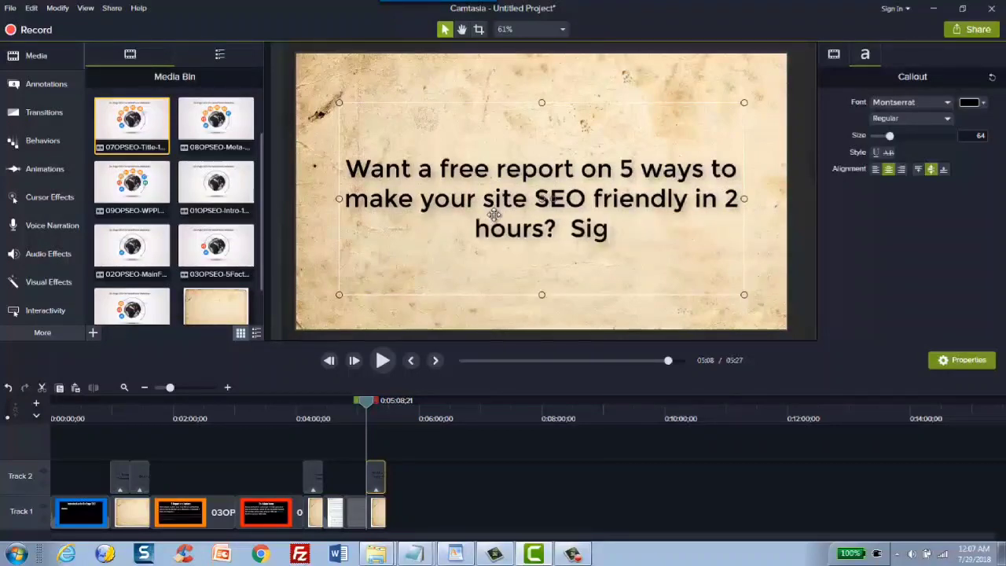
{"action": "type", "text": "n up below:"}
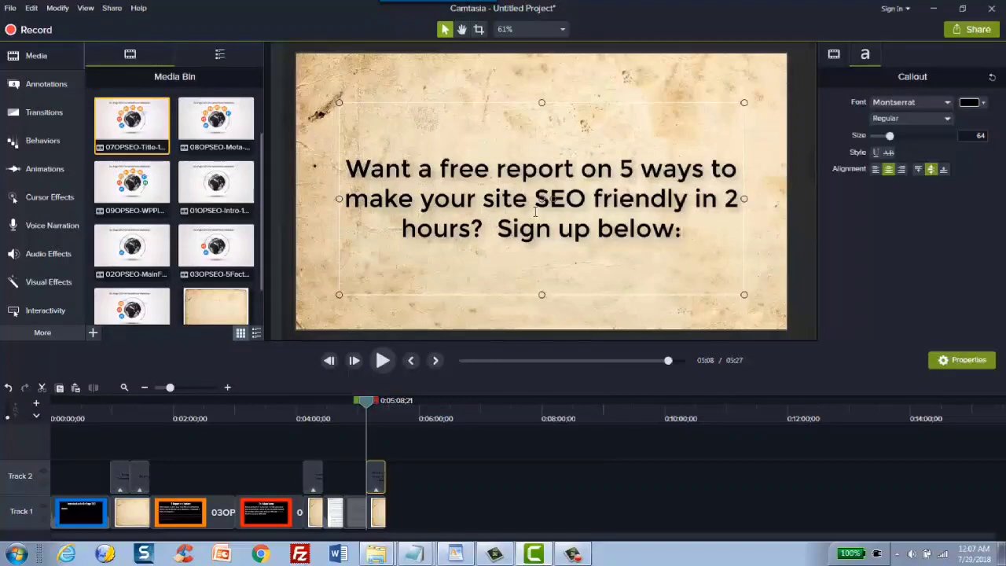
{"action": "left_click", "coordinate": [591, 88]}
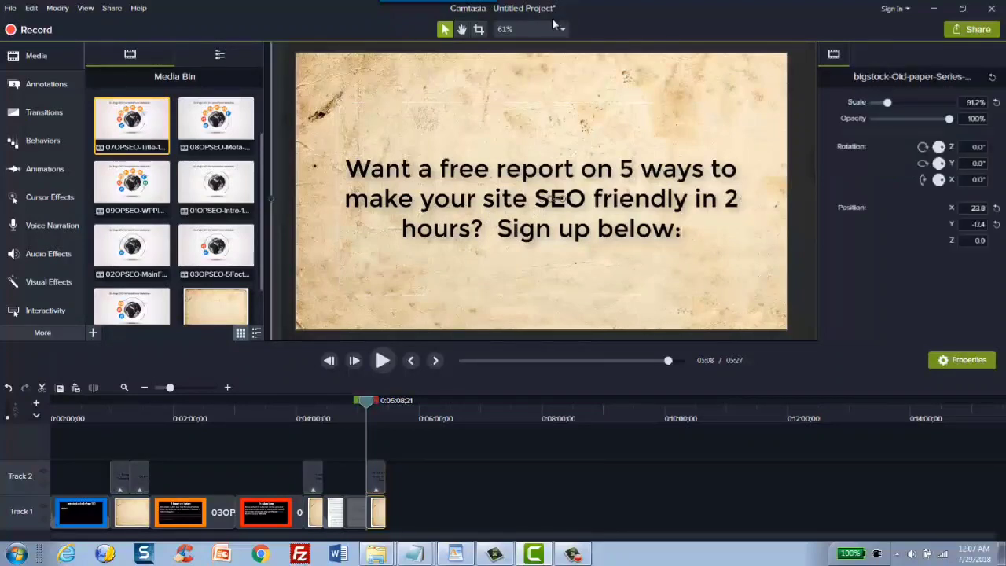
{"action": "left_click", "coordinate": [428, 419]}
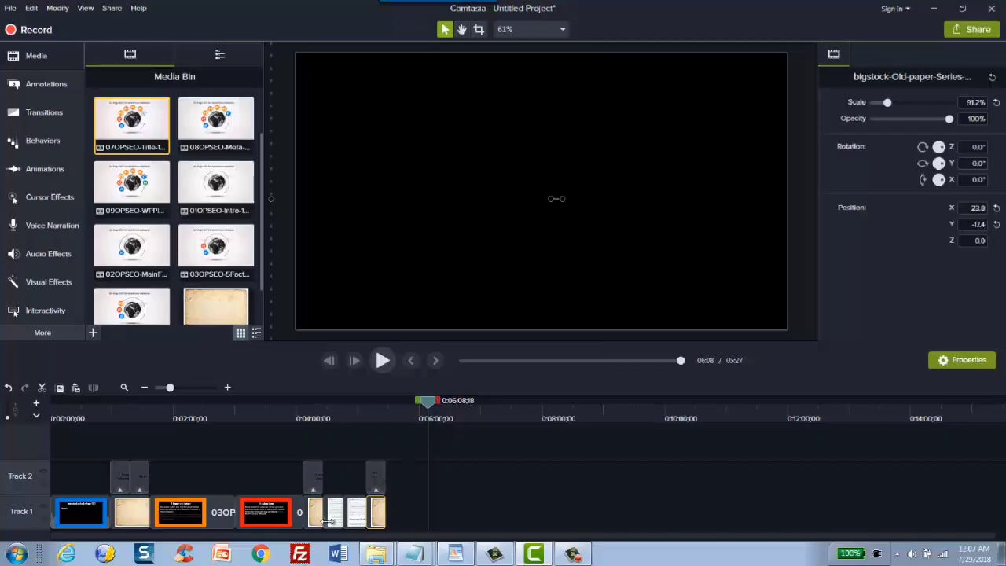
- Switch to Chrome and look through the Viddyoze homepage for its video animation features and templates
{"action": "left_click", "coordinate": [264, 554]}
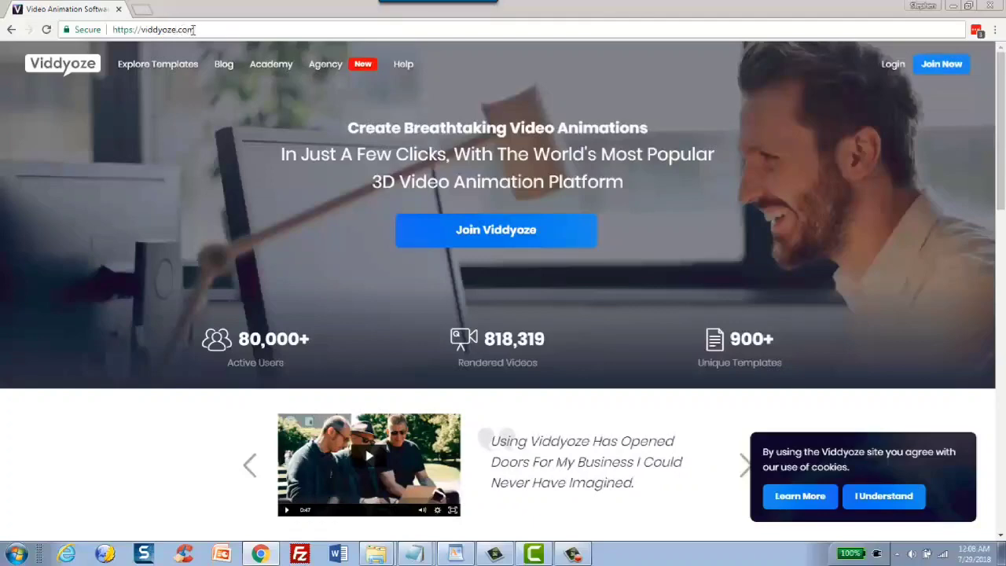
{"action": "scroll", "coordinate": [163, 237], "scroll_direction": "down", "scroll_amount": 5}
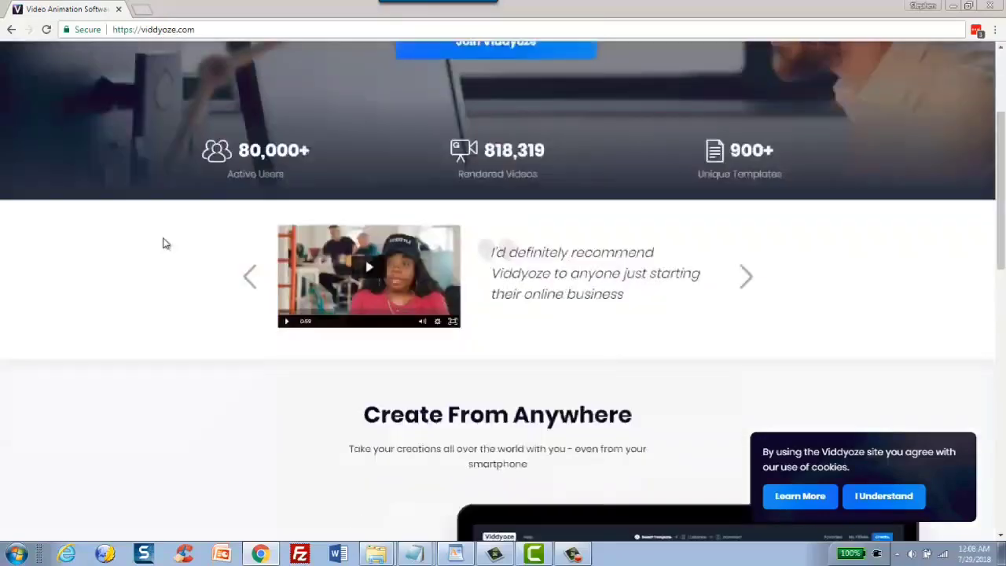
{"action": "scroll", "coordinate": [243, 259], "scroll_direction": "down", "scroll_amount": 3}
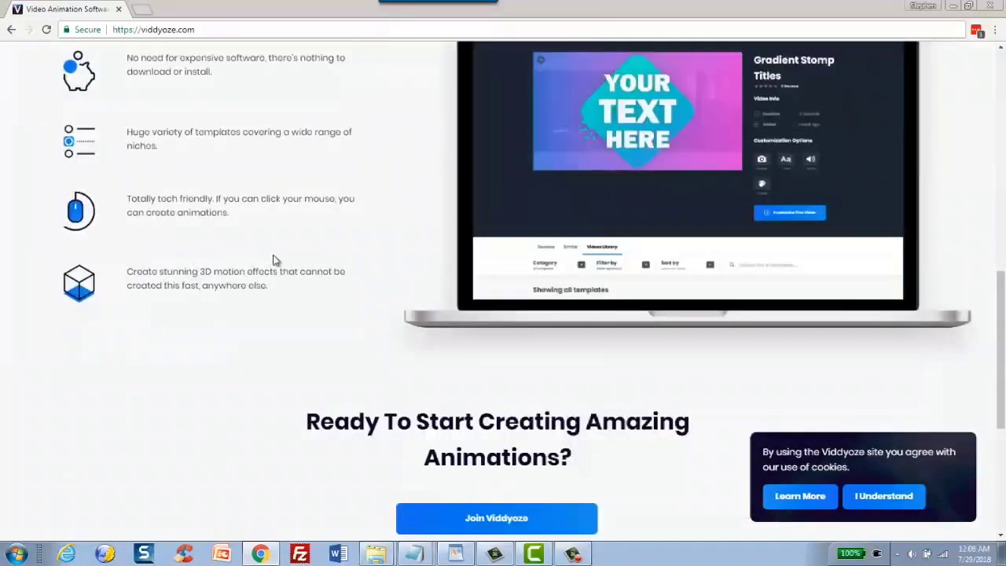
{"action": "scroll", "coordinate": [277, 259], "scroll_direction": "up", "scroll_amount": 1}
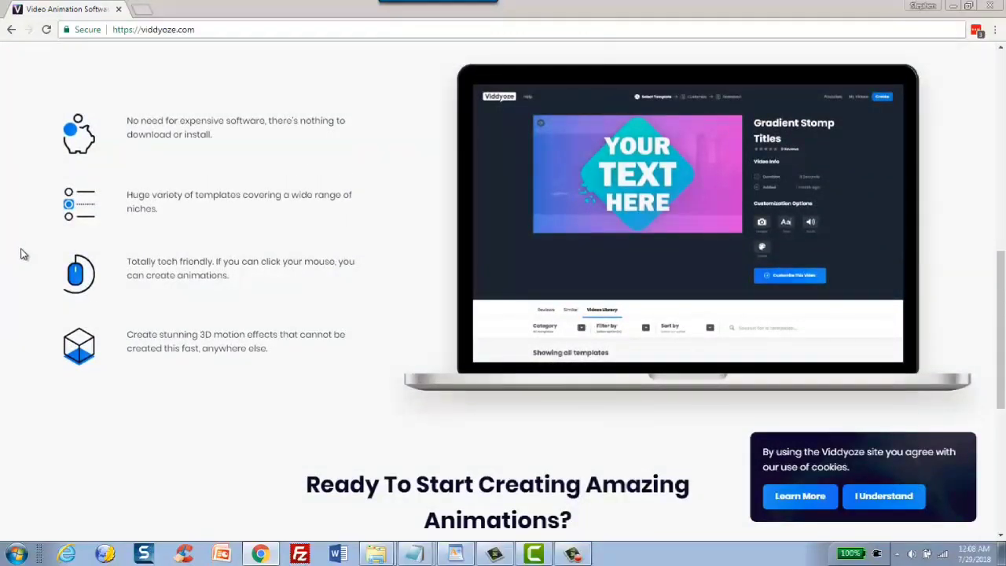
{"action": "scroll", "coordinate": [175, 272], "scroll_direction": "down", "scroll_amount": 2}
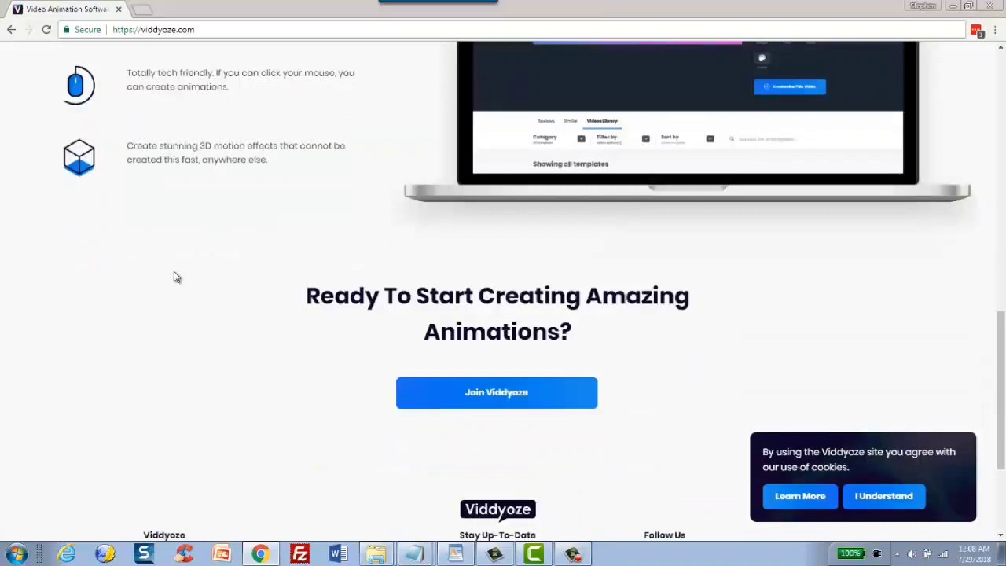
{"action": "scroll", "coordinate": [177, 277], "scroll_direction": "down", "scroll_amount": 2}
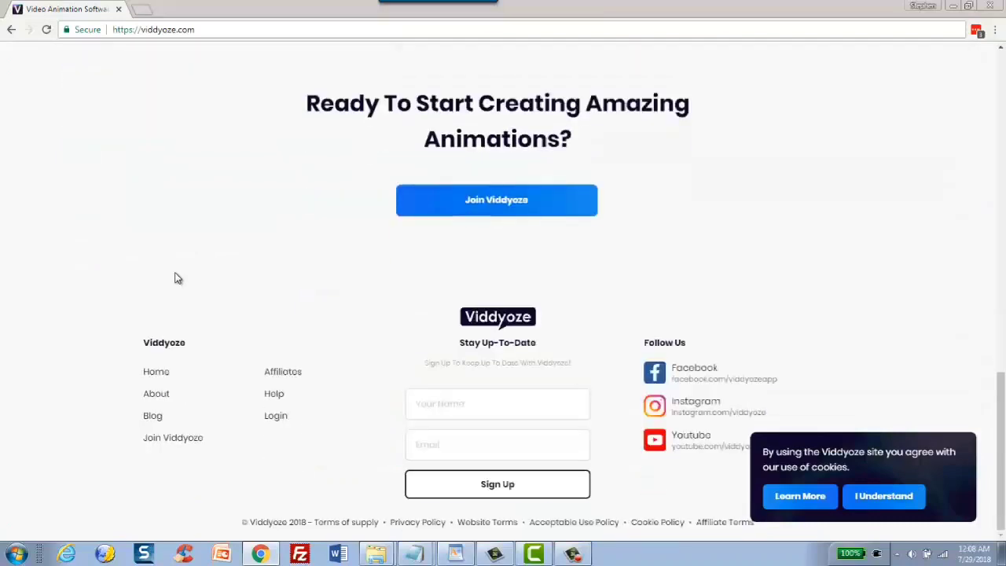
{"action": "left_click", "coordinate": [498, 548]}
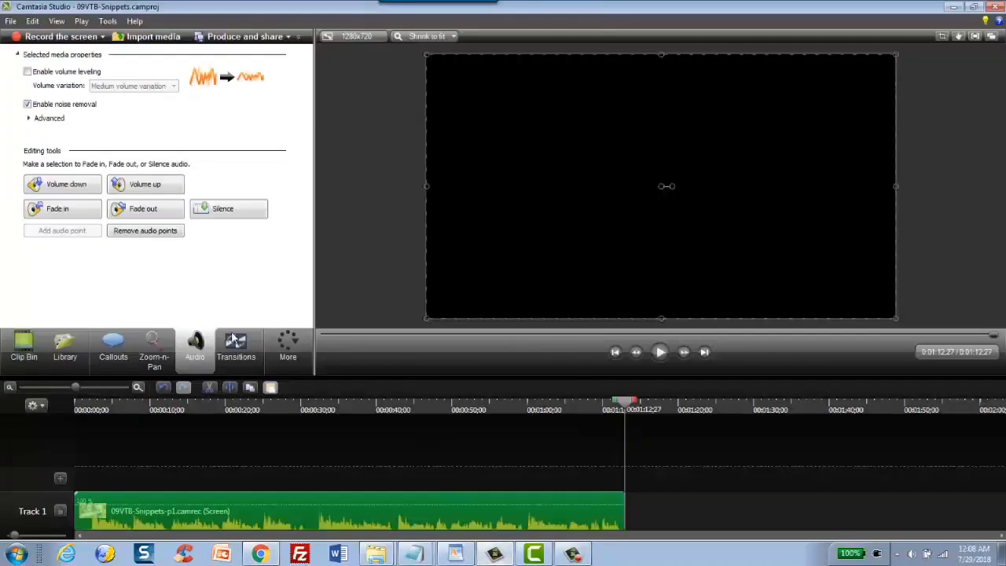
{"action": "left_click", "coordinate": [953, 6]}
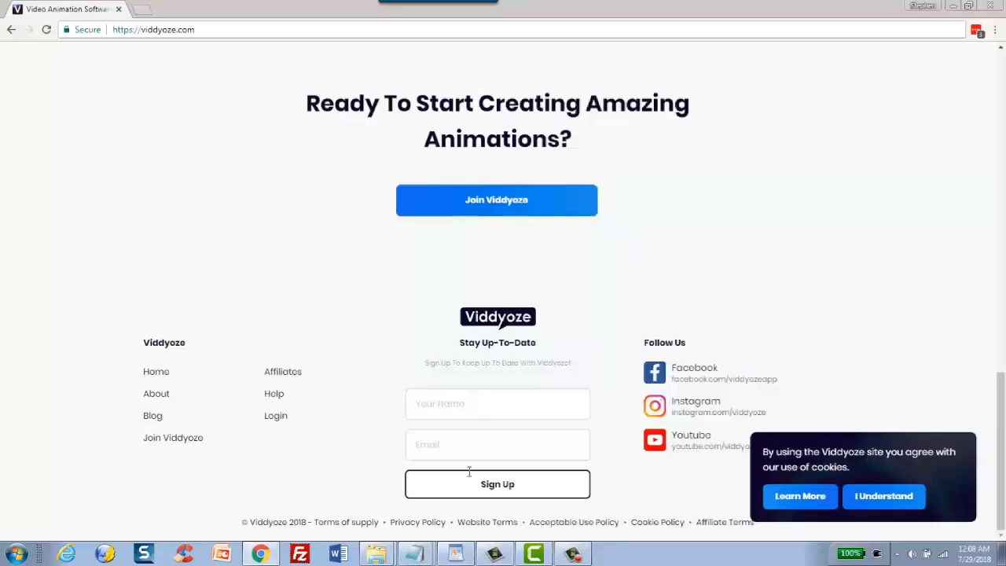
{"action": "mouse_move", "coordinate": [503, 557]}
{"action": "mouse_move", "coordinate": [548, 558]}
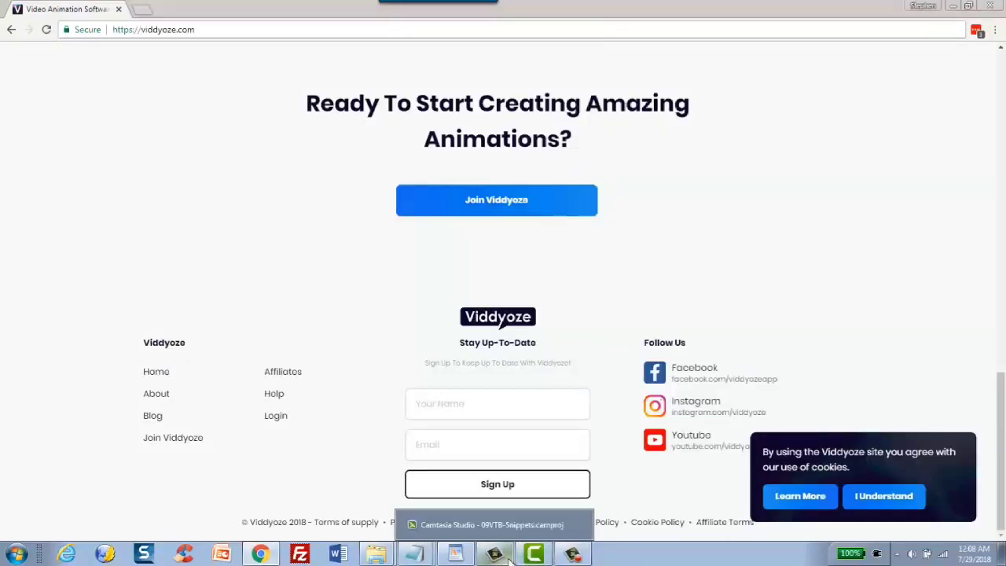
- Switch back to Camtasia, display the available transitions and preview the 03OPSEO-5Factors clip from about 0:02:56, just before the 02OPSEO-MainFocus clip
{"action": "left_click", "coordinate": [533, 554]}
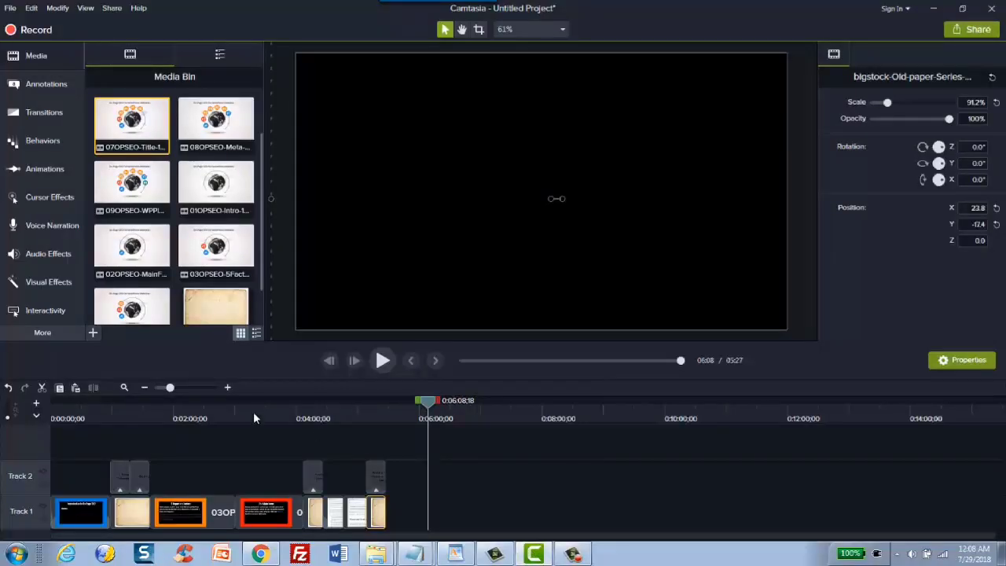
{"action": "left_click", "coordinate": [228, 387]}
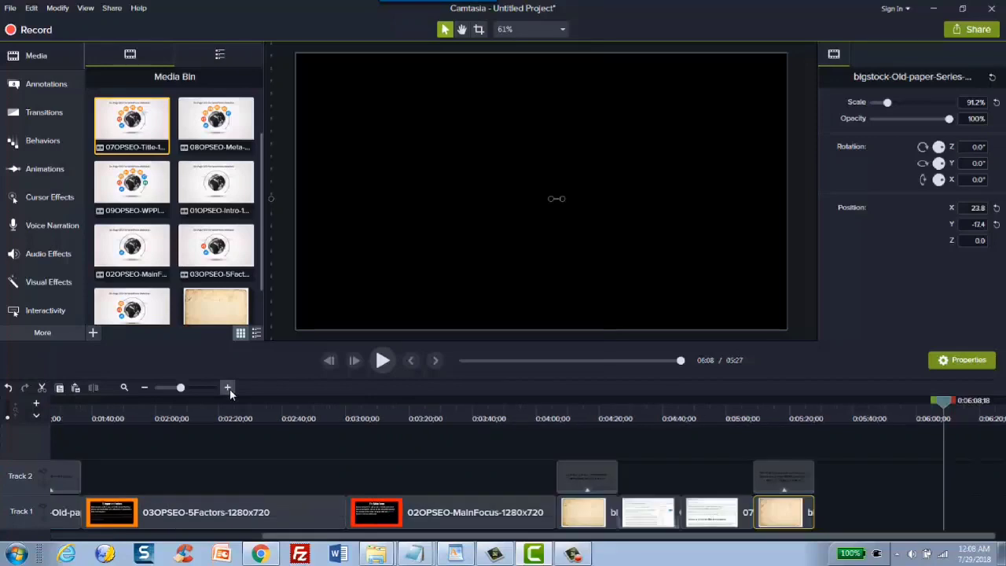
{"action": "key", "text": "ctrl+Home"}
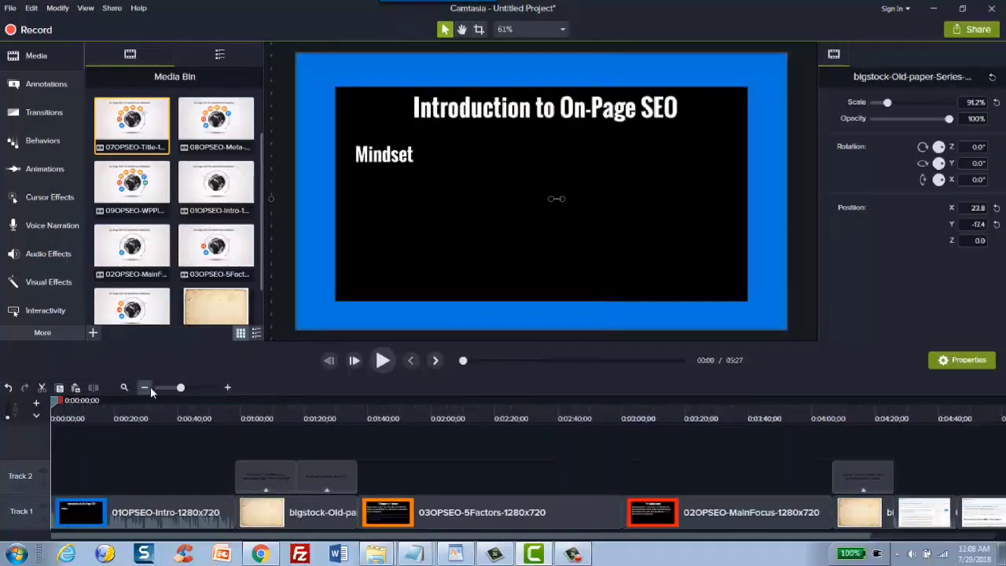
{"action": "left_click", "coordinate": [149, 387]}
{"action": "left_click", "coordinate": [47, 112]}
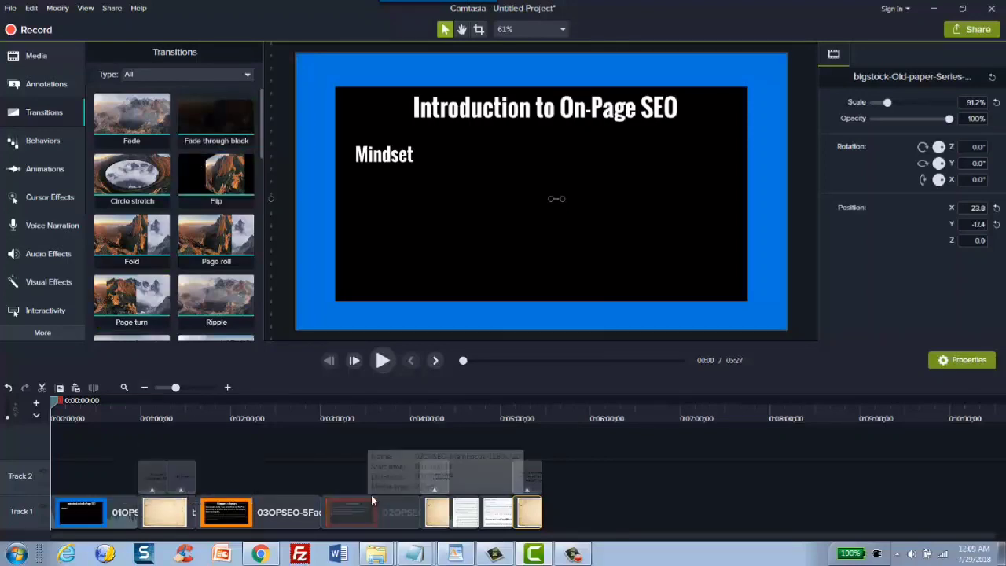
{"action": "left_click_drag", "start_coordinate": [260, 411], "coordinate": [315, 420]}
{"action": "left_click", "coordinate": [383, 361]}
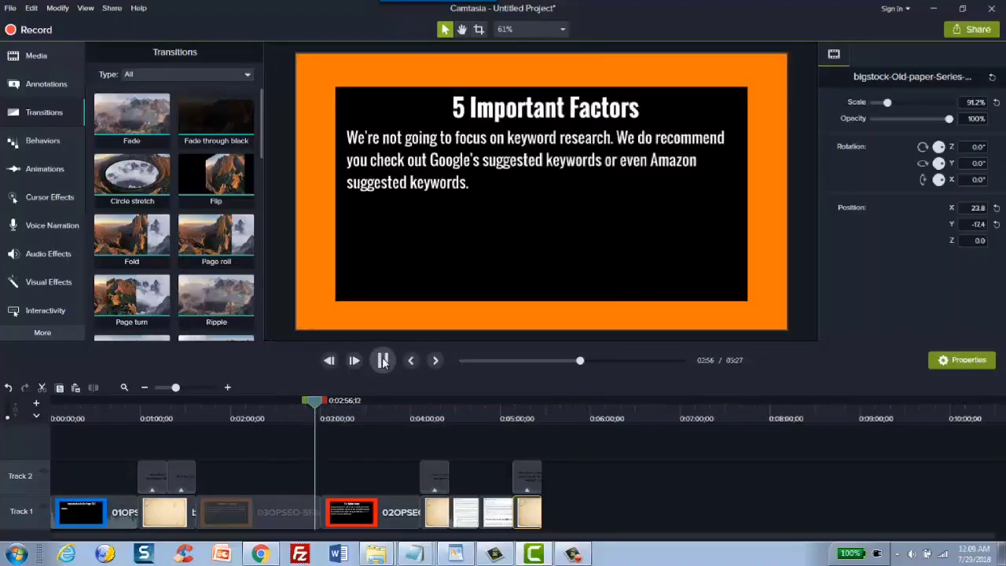